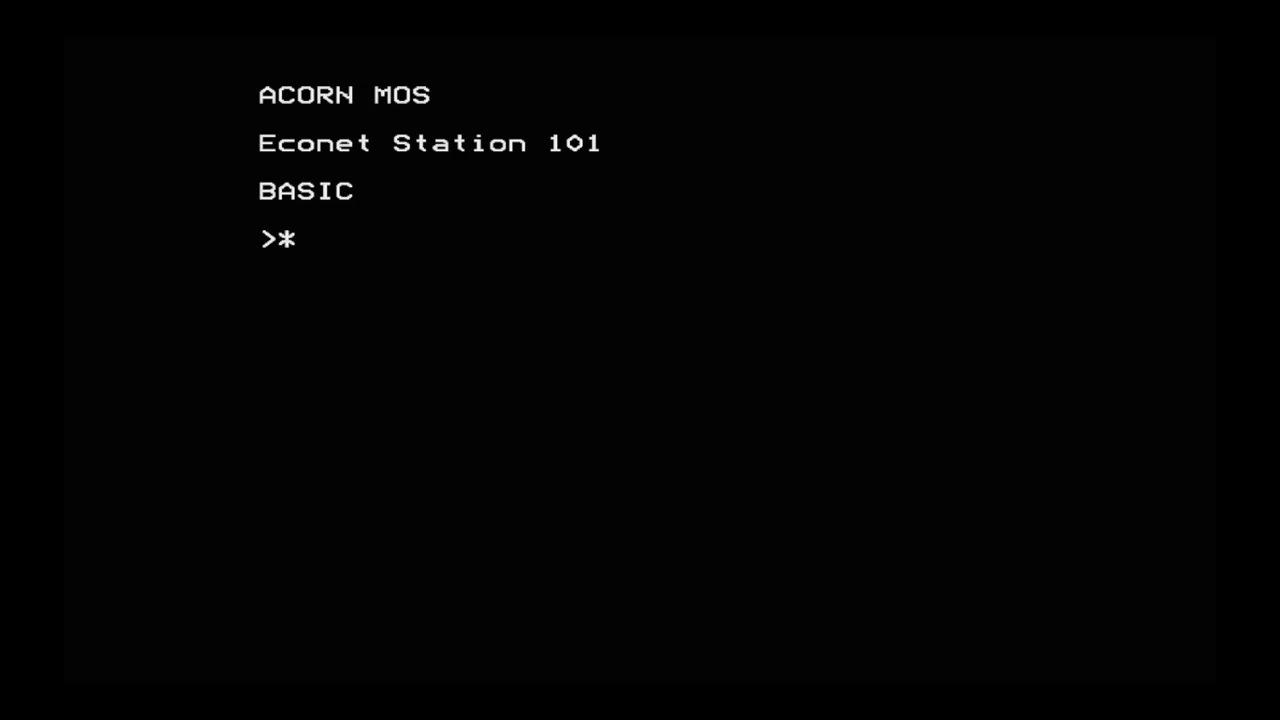
Run the ADFS library SETSTATION utility with 82, then restart as Econet station 82
text(-ADFS-$.LIBRARY.SETSTAT)
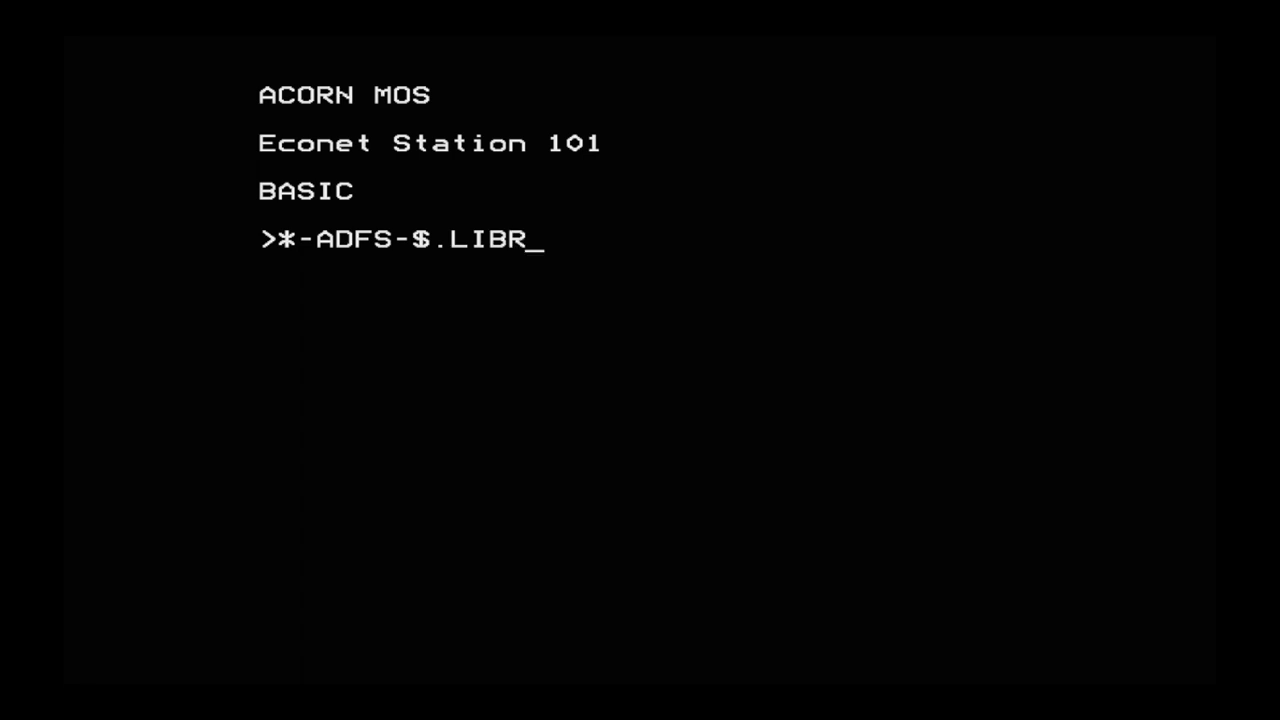
text(ION )
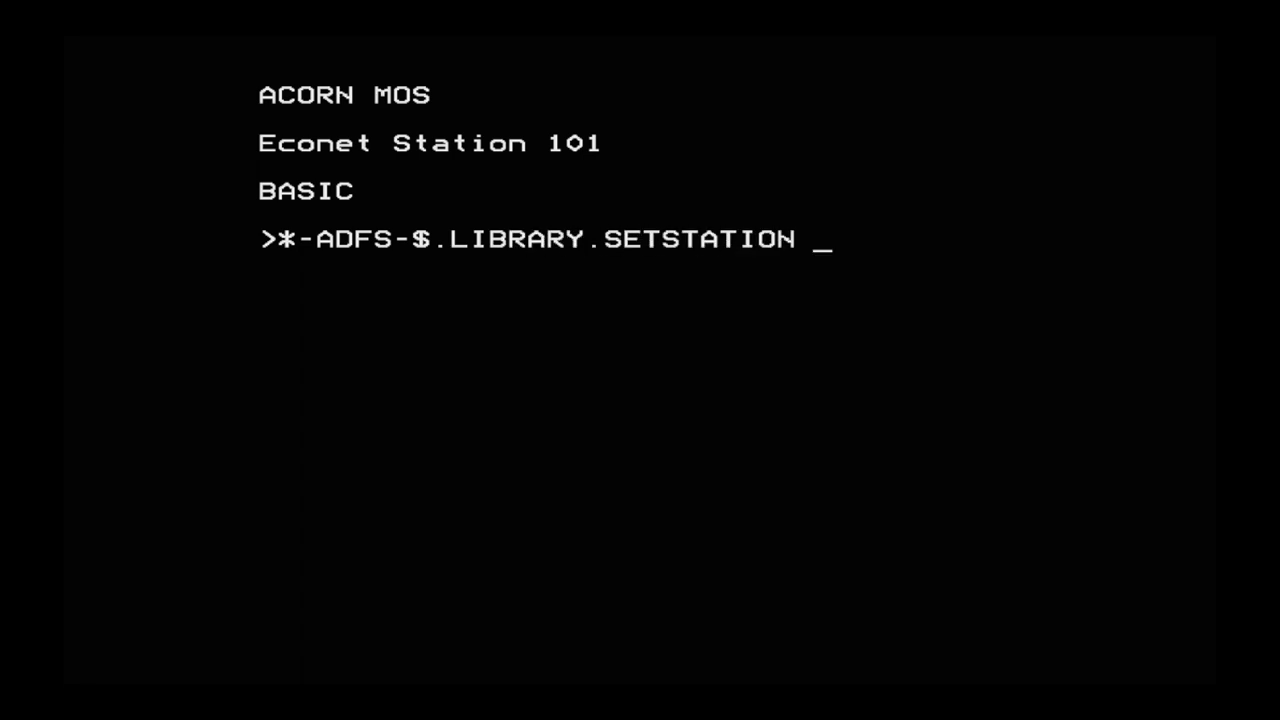
text(82)
key(Return)
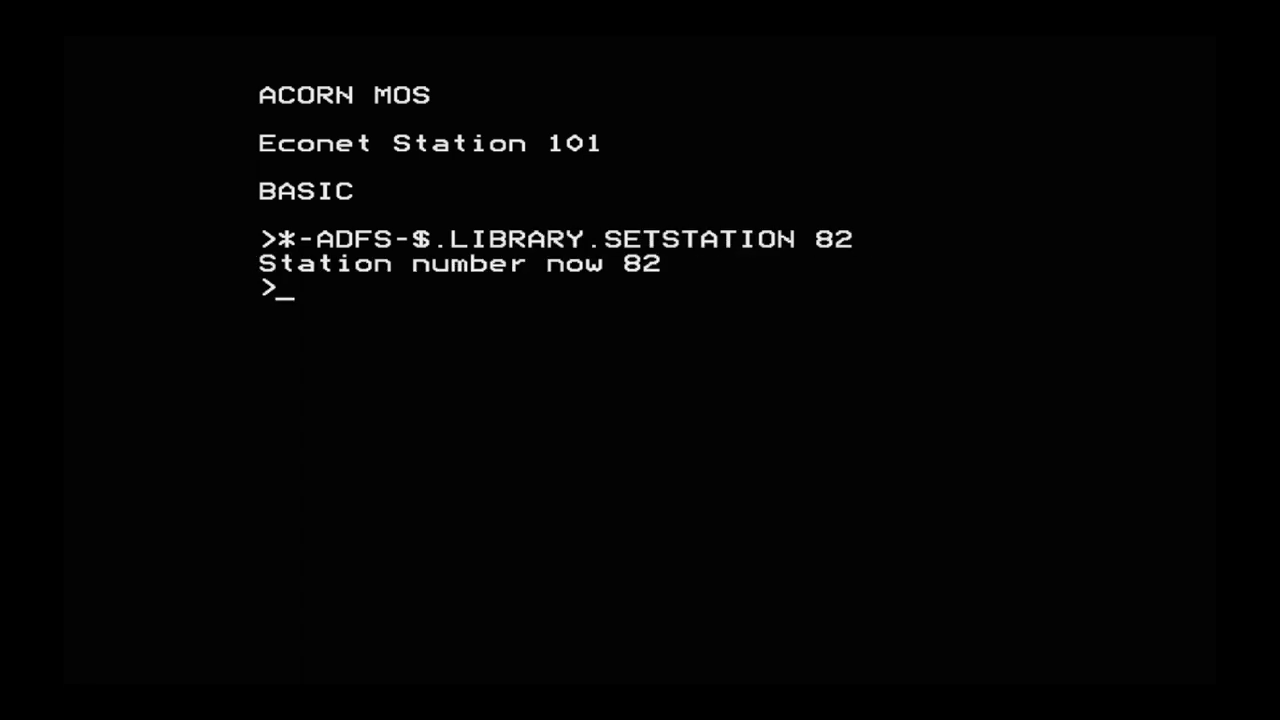
key(Break)
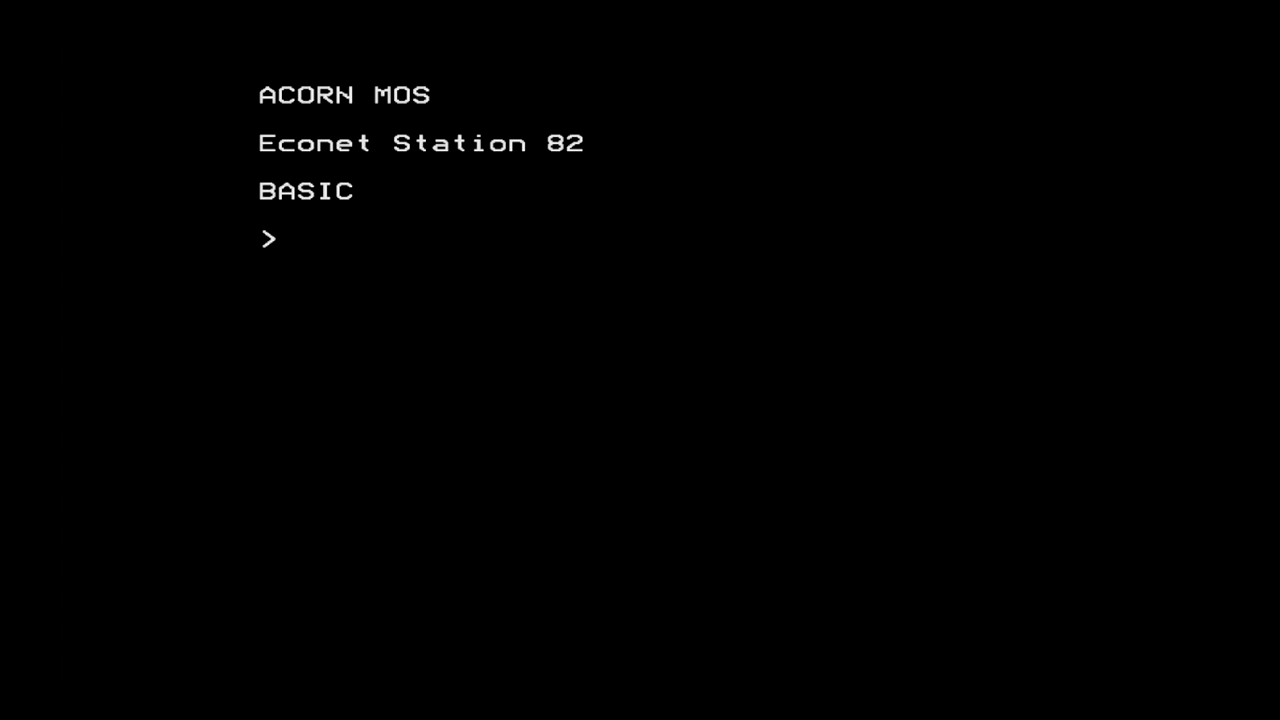
Show the *HELP NET help, then run EcoNotify to send 'Hello station #81!' to station 81
text(*HELP NET)
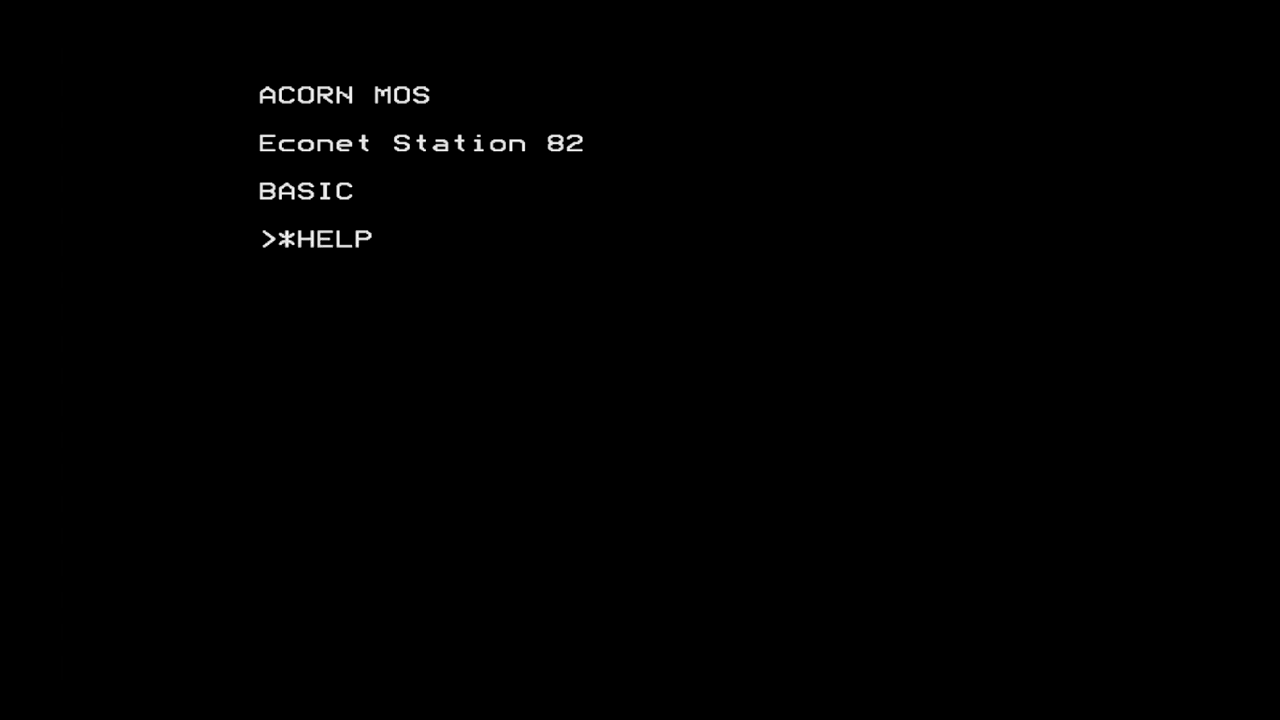
key(Return)
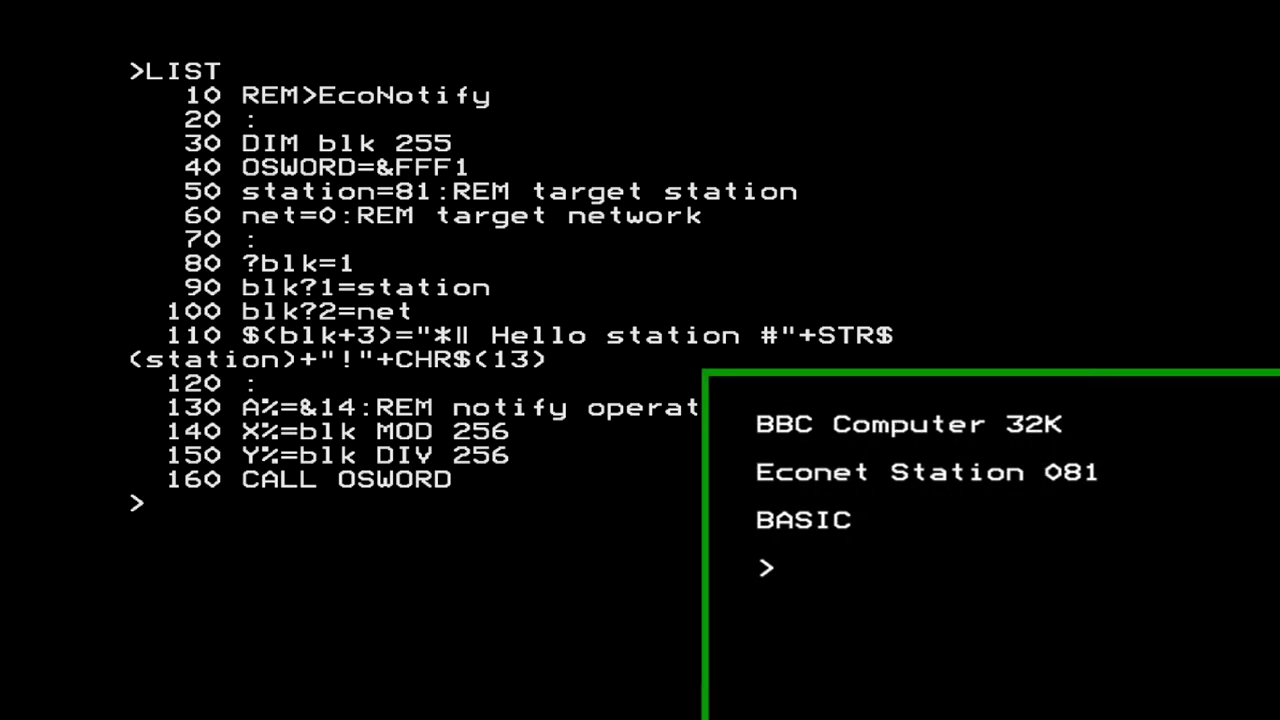
text(RUN)
key(Return)
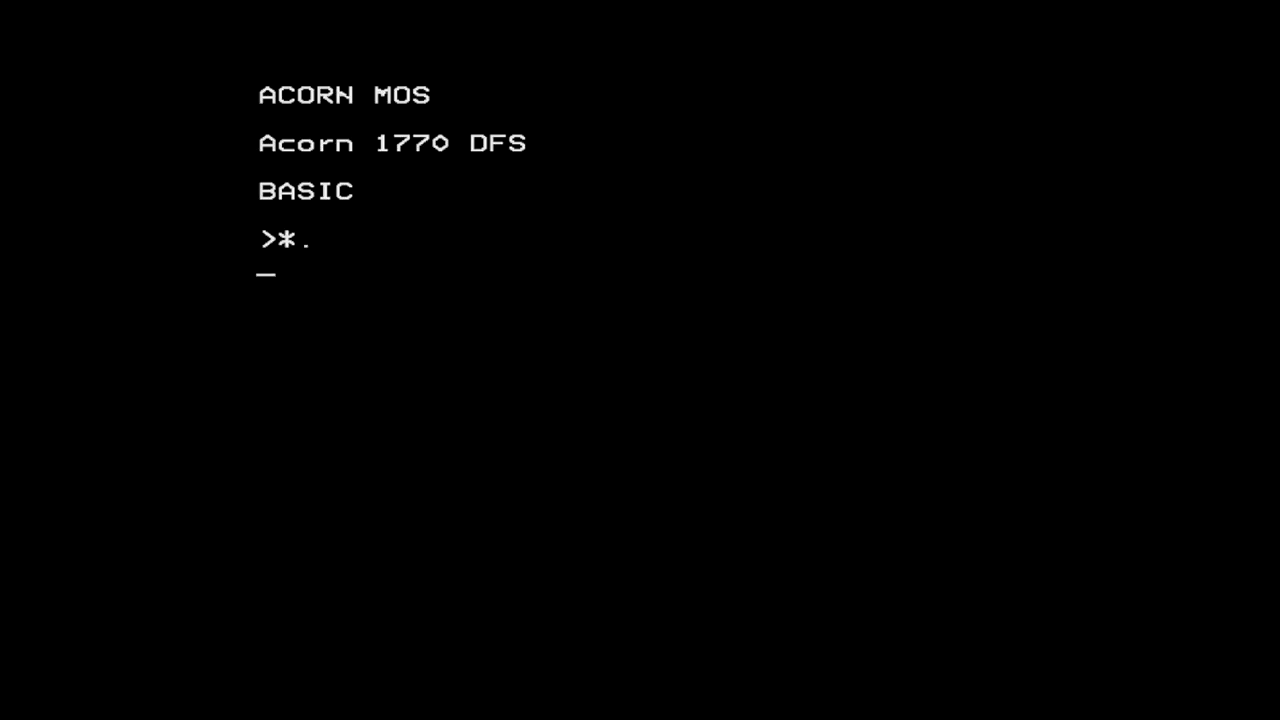
Launch the FS program with 3 files per user and directory B for station 81
text(CH."FS)
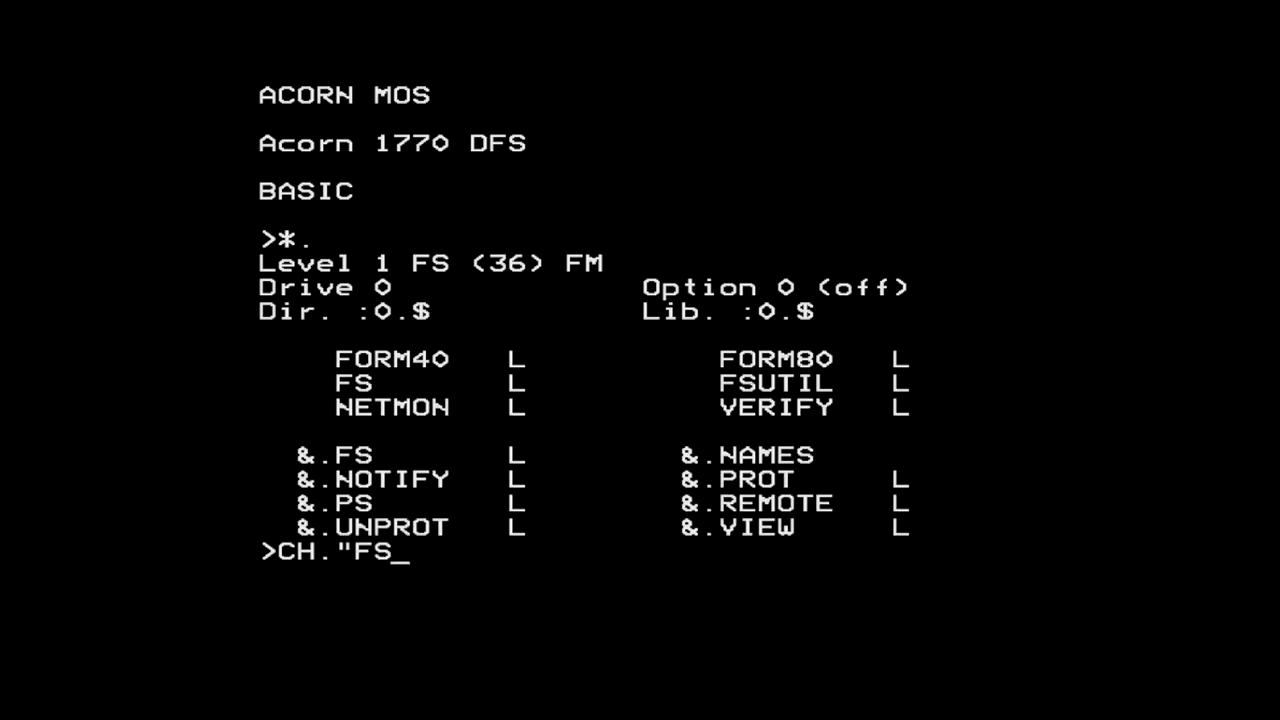
text(")
key(Return)
text(3)
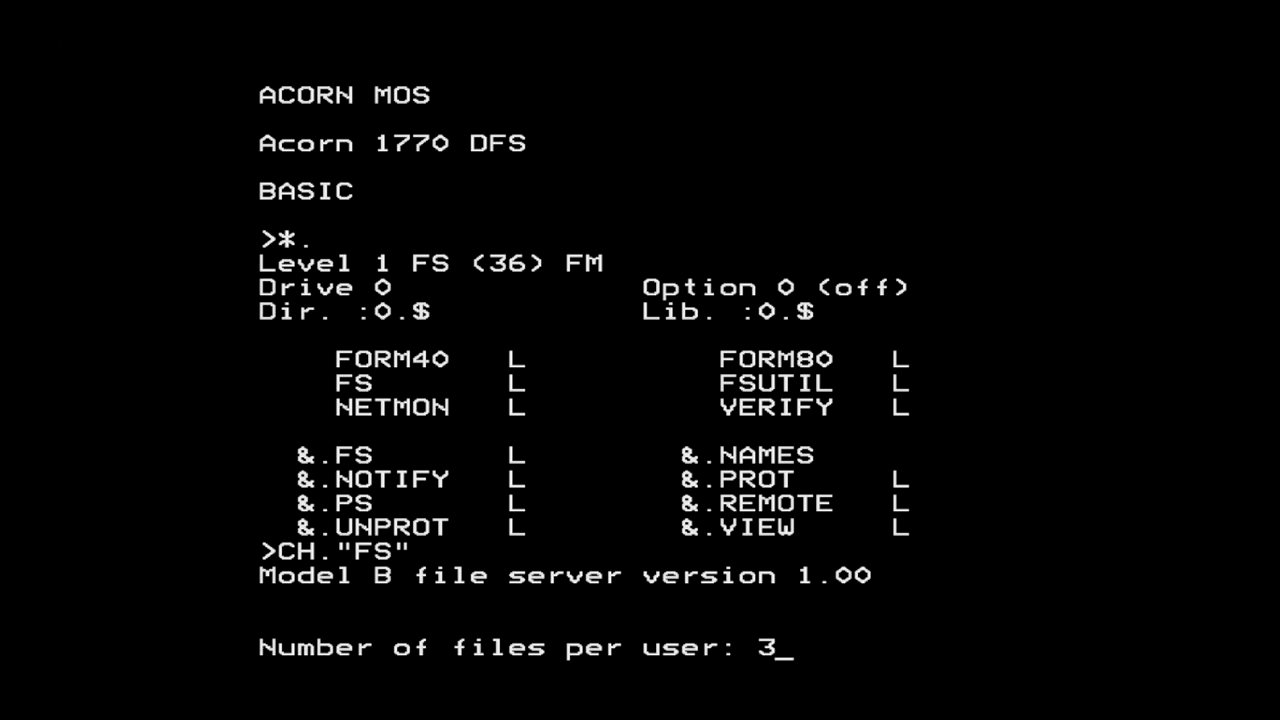
key(Return)
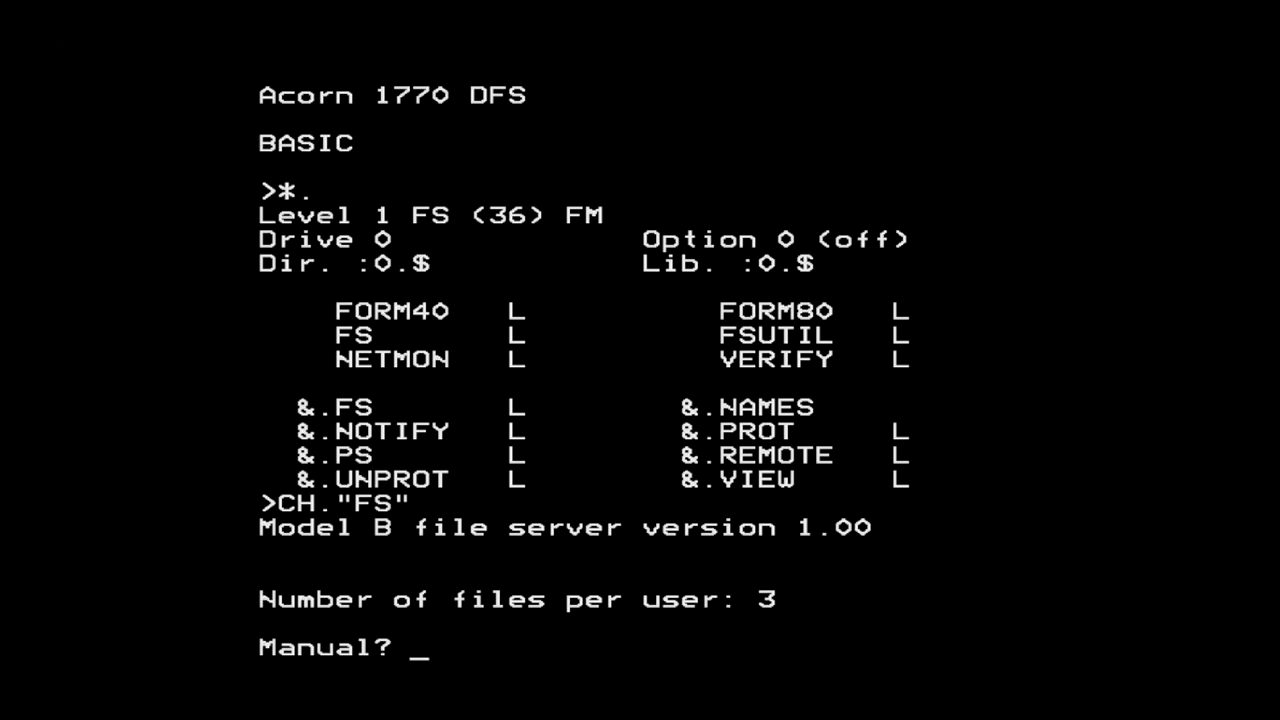
text(YES)
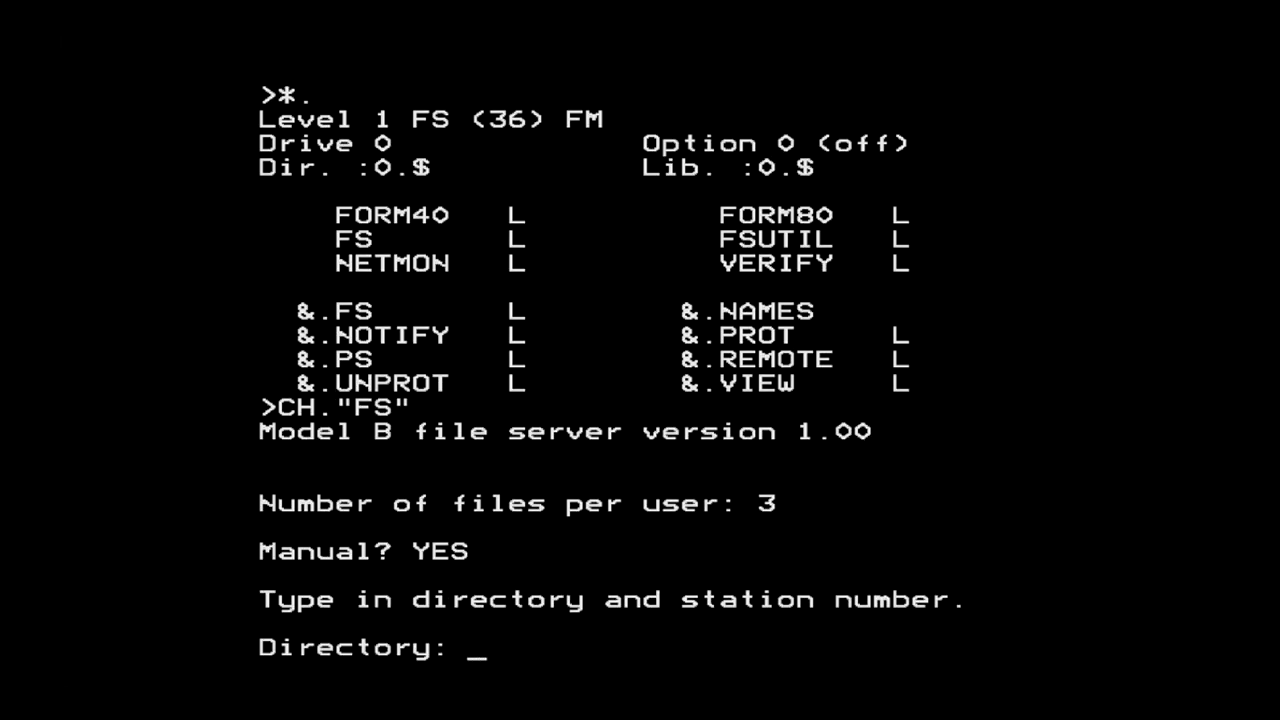
text(B)
key(Return)
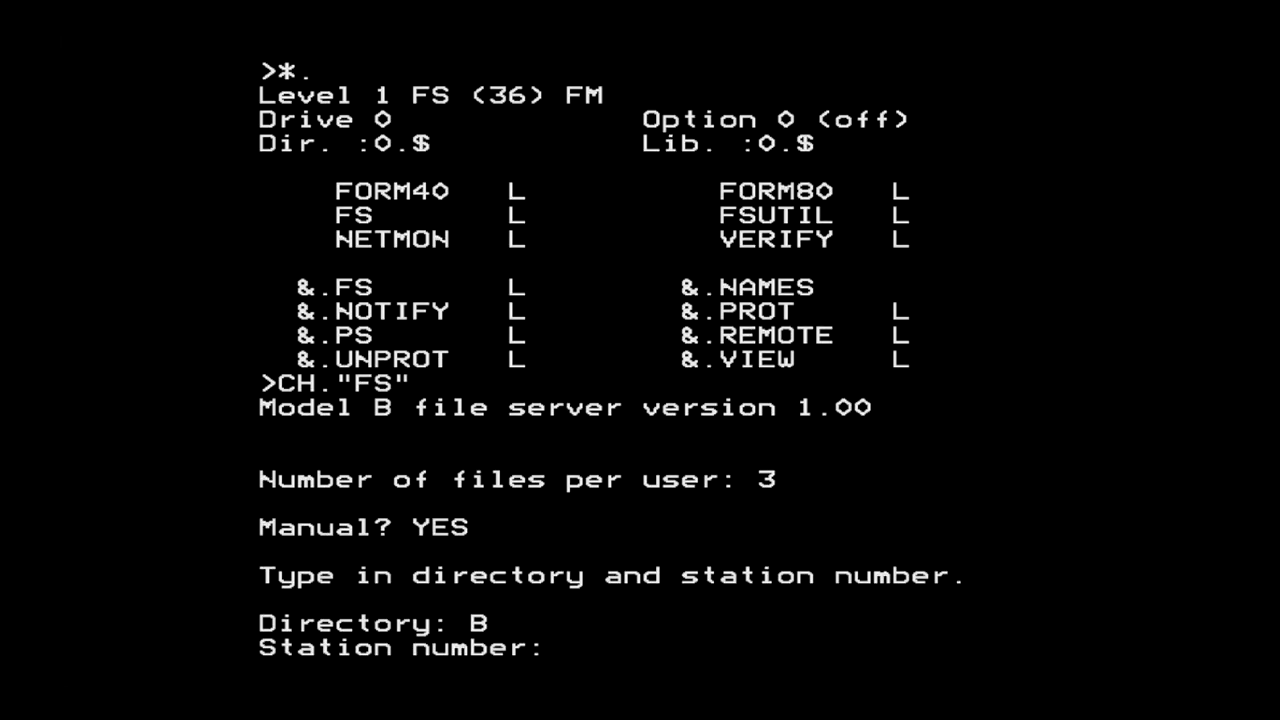
text(81)
key(Return)
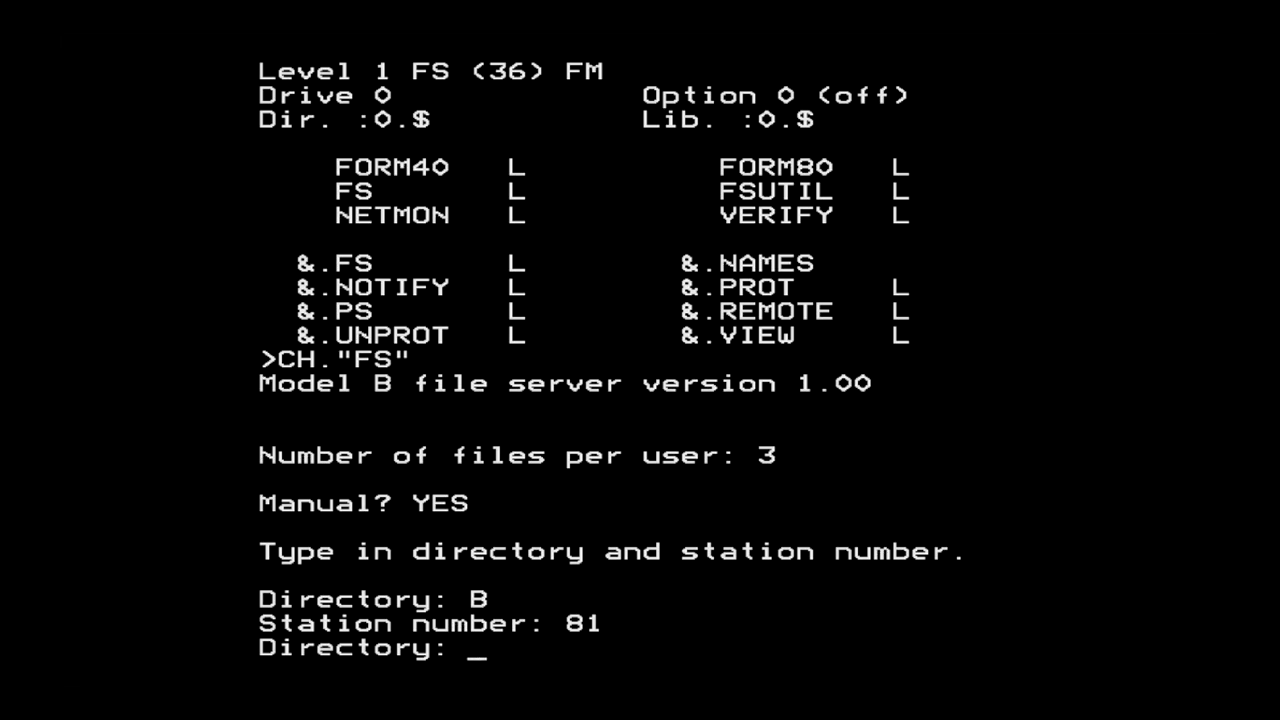
key(Return)
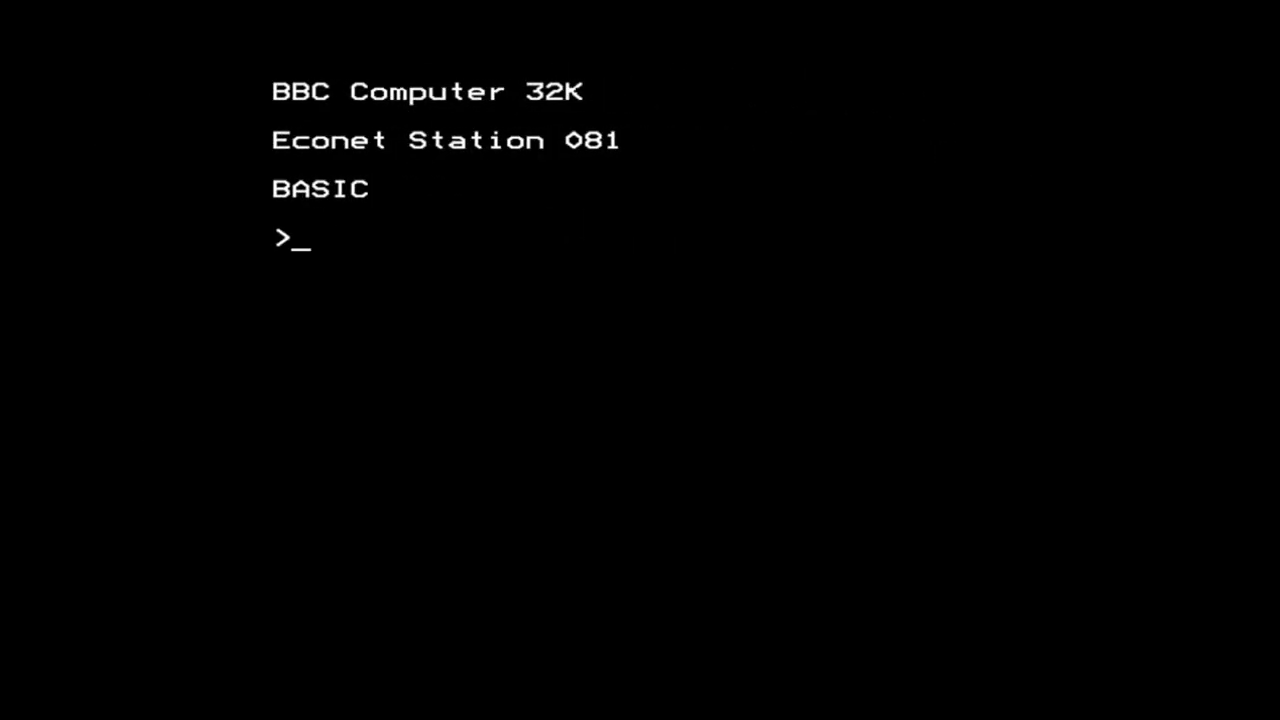
Log on to server 82, write and run a Hello World program, and save it as Hello
text(*I AM)
text( 82)
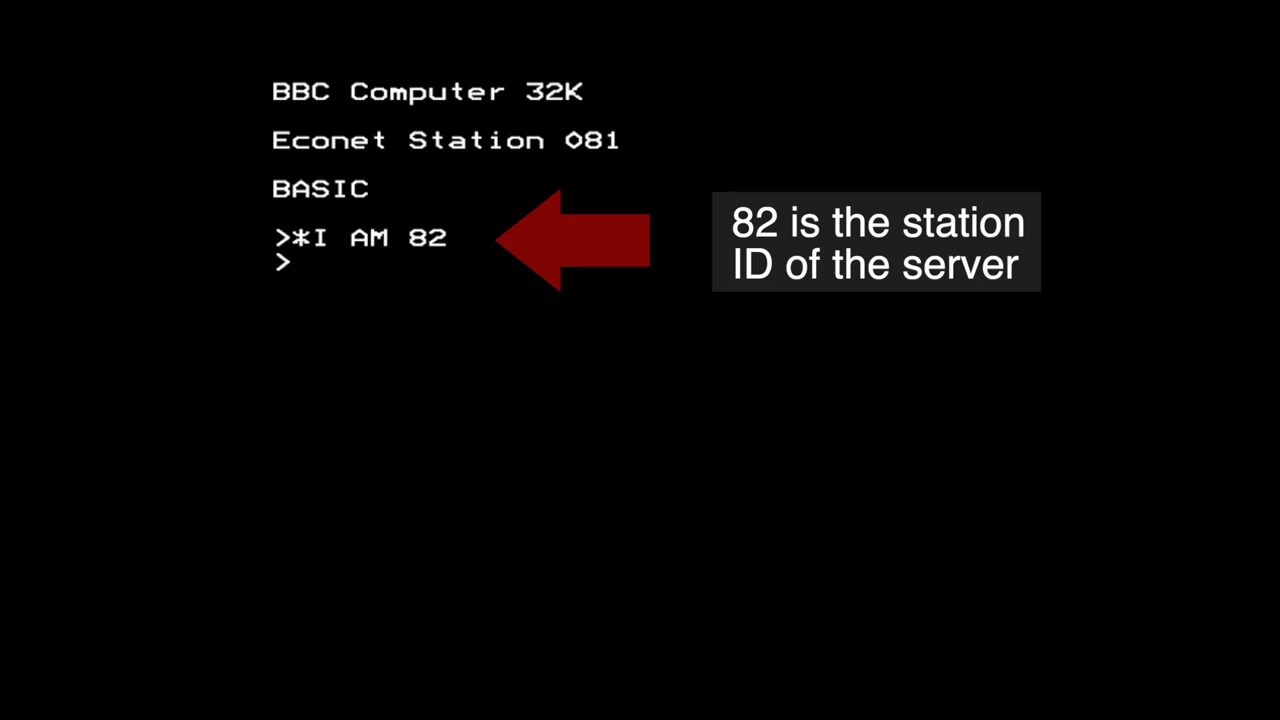
text( >*.)
key(Return)
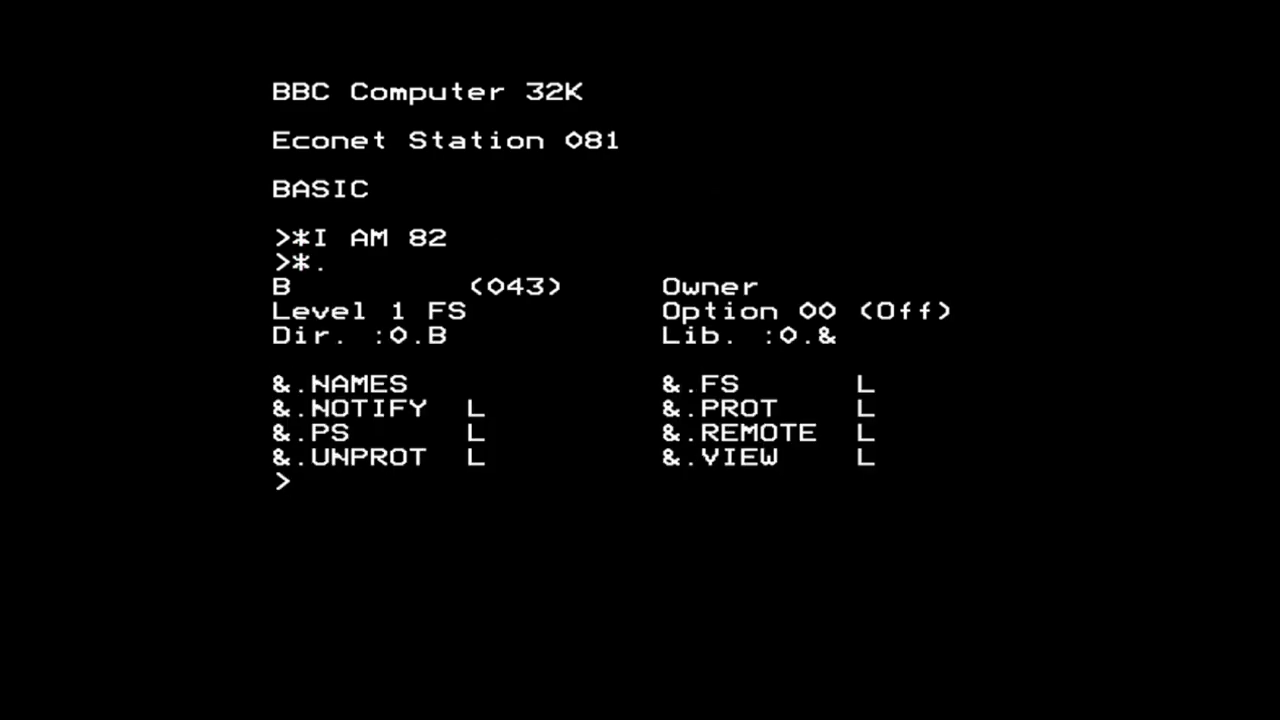
text(10 PRINT "Hello, )
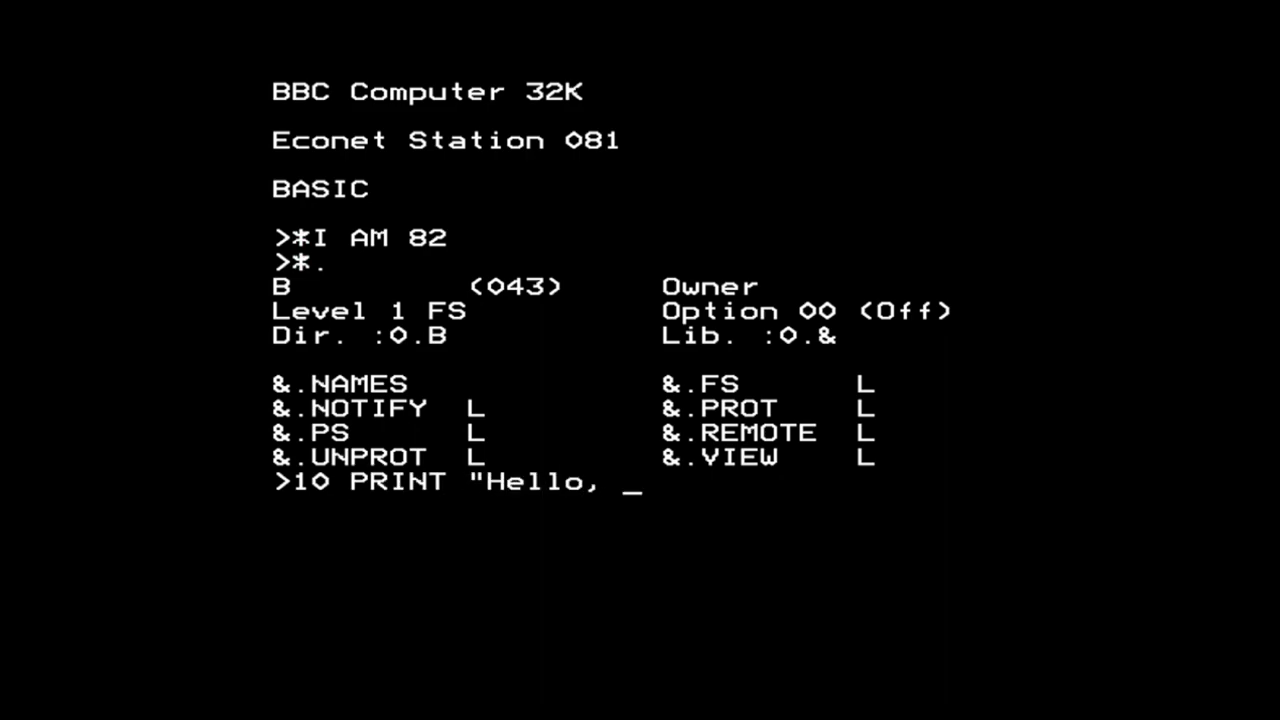
text(World!")
key(Return)
text(RUN)
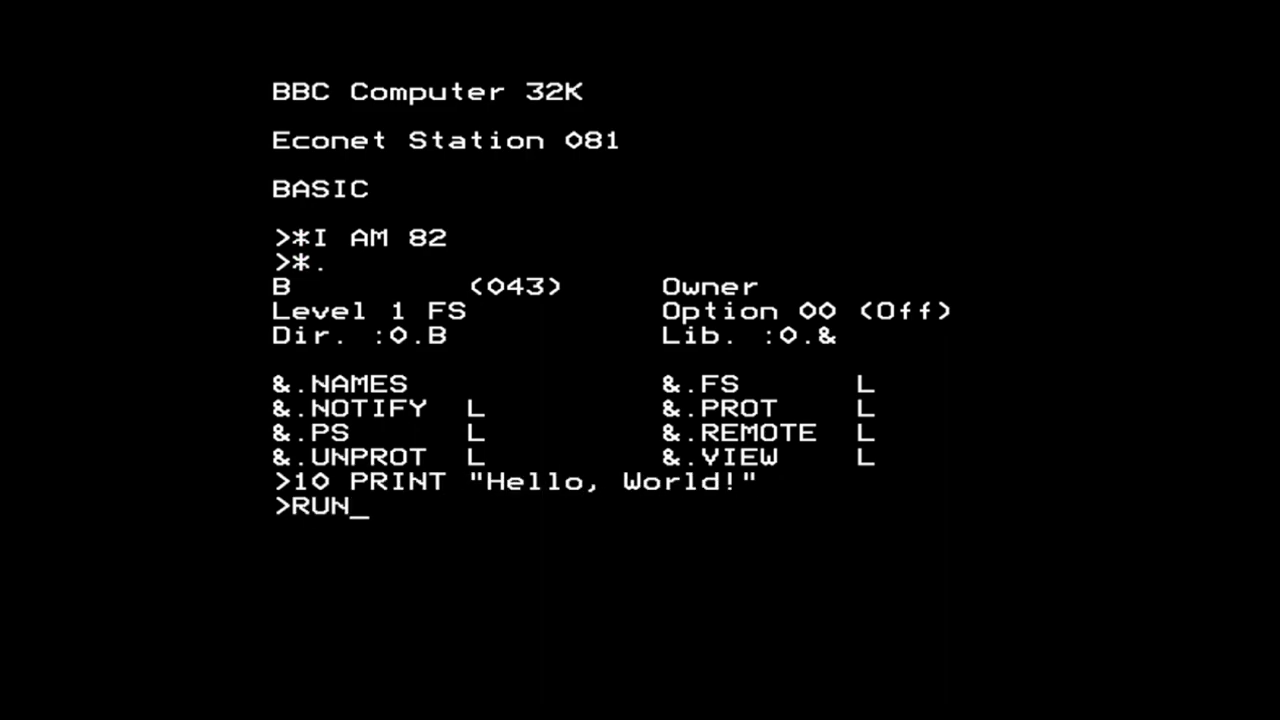
key(Return)
text(SAVE "Hello")
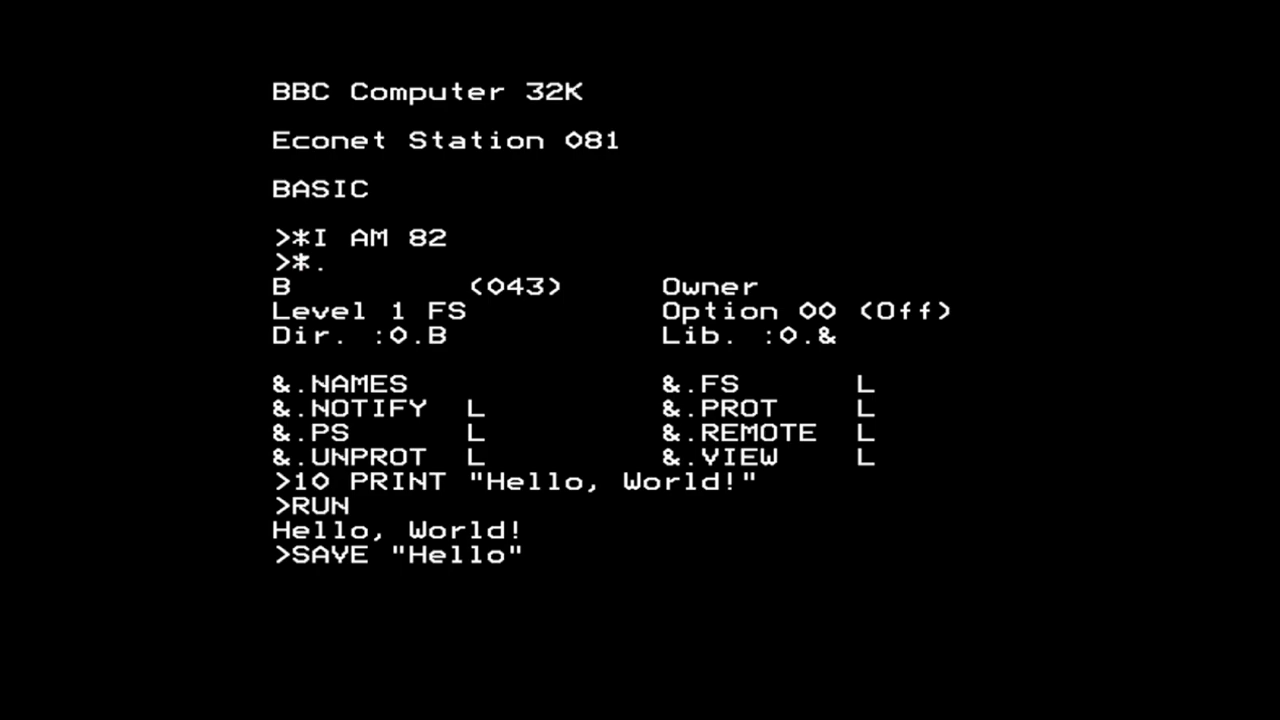
key(Return)
text(*.)
key(Return)
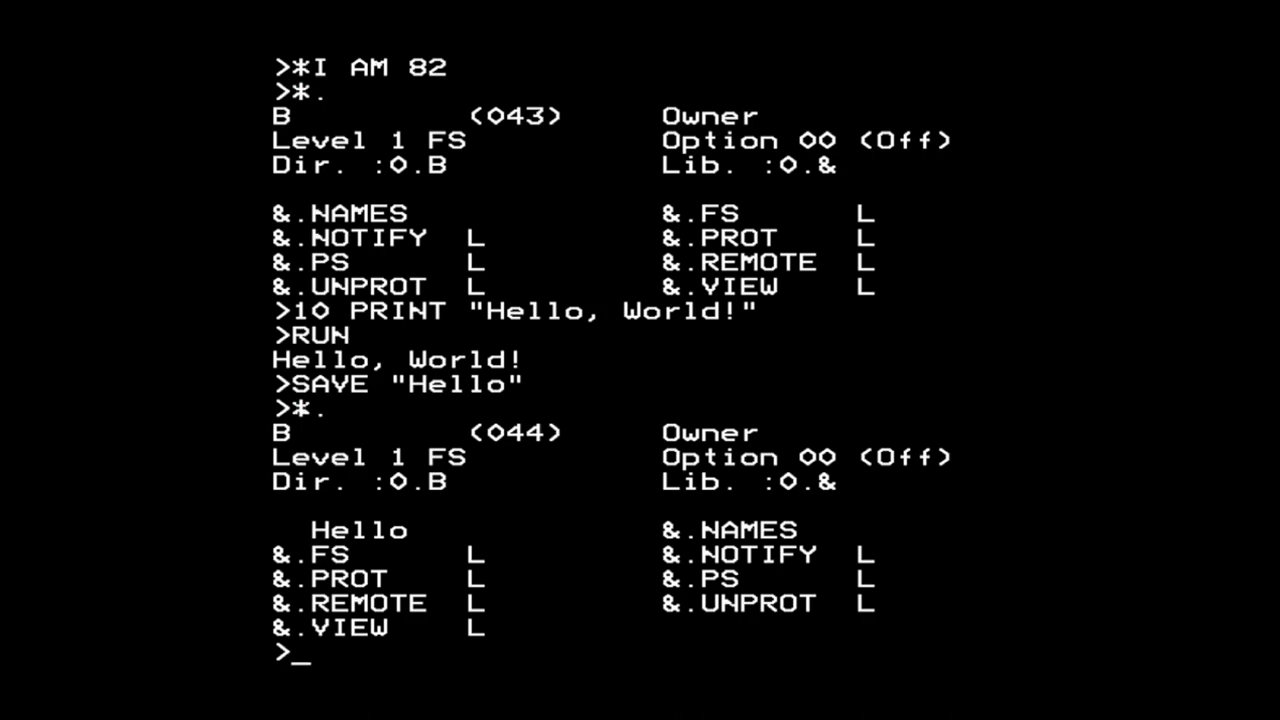
Save copies as Hello2 and Hello3; Hello4 fails with 'Directory full'
text(SAVE"Hello2")
key(Return)
text(SAVE"Hello)
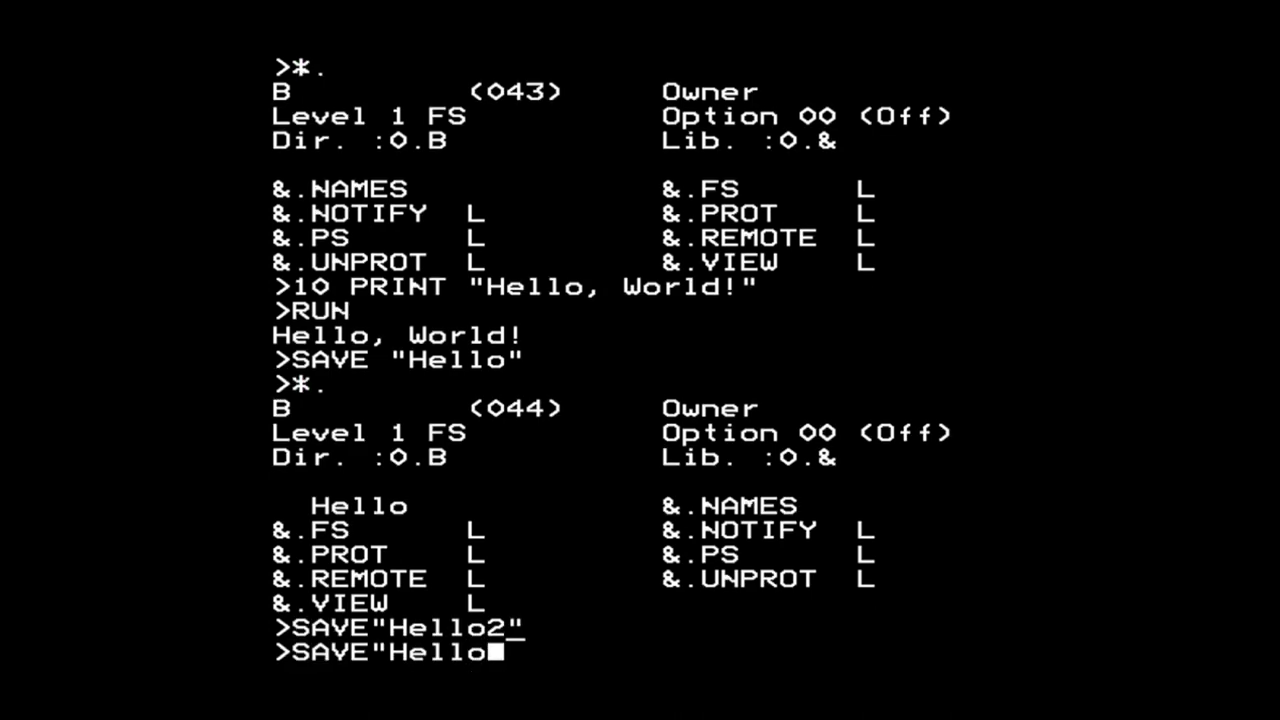
text(3")
key(Return)
text(SAVE"Hello4")
key(Return)
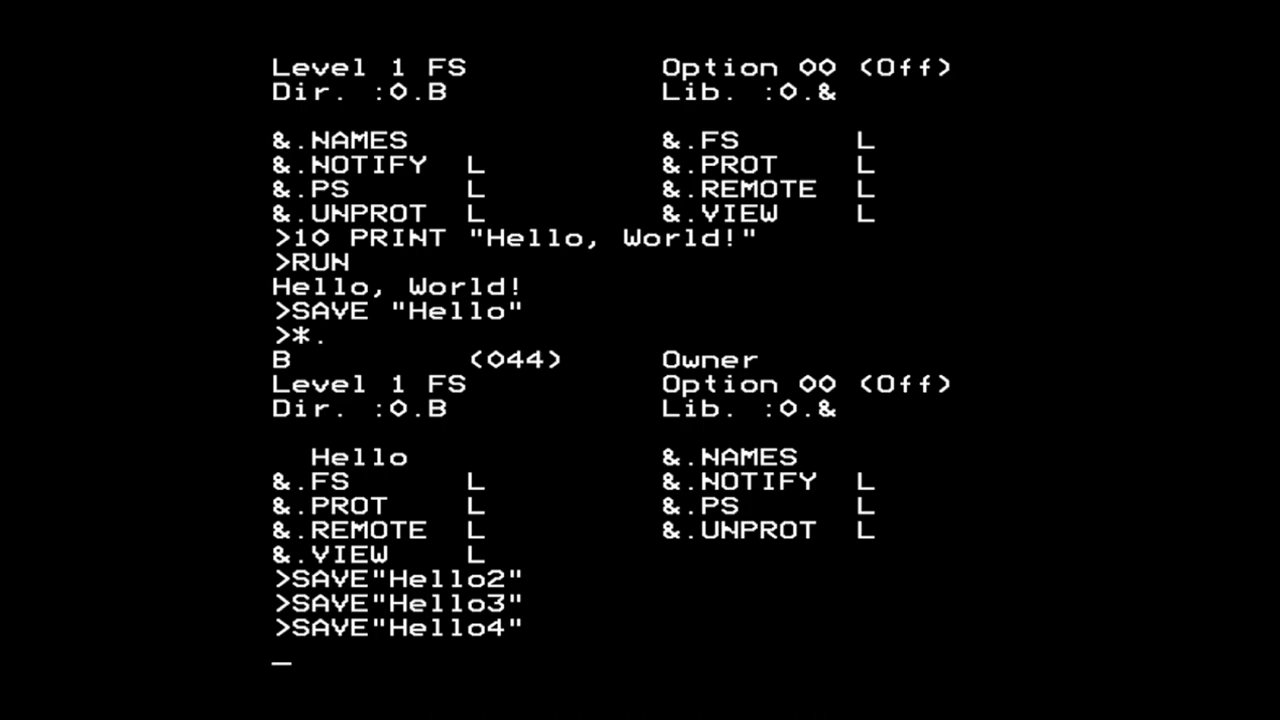
text(*.)
key(Return)
Delete Hello2 and Hello3, then try opening a new output file DATA with OPENOUT
text(*DE)
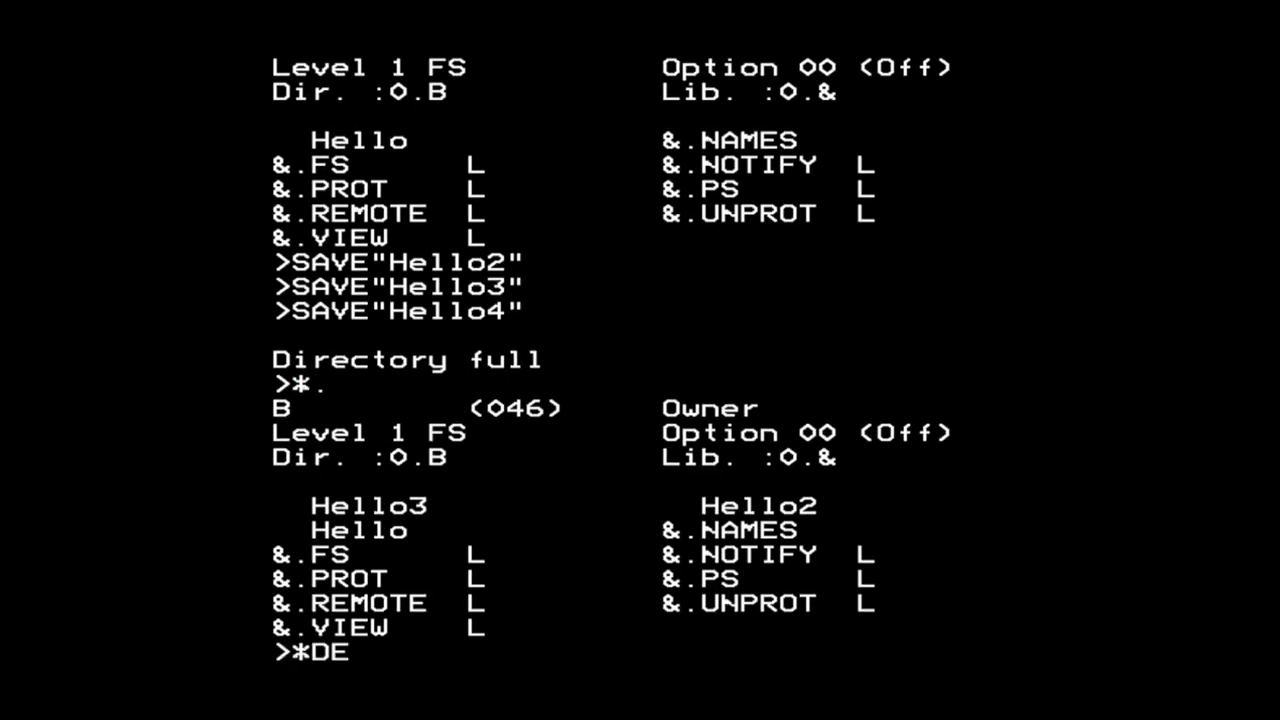
text(L. HELLO2)
key(Return)
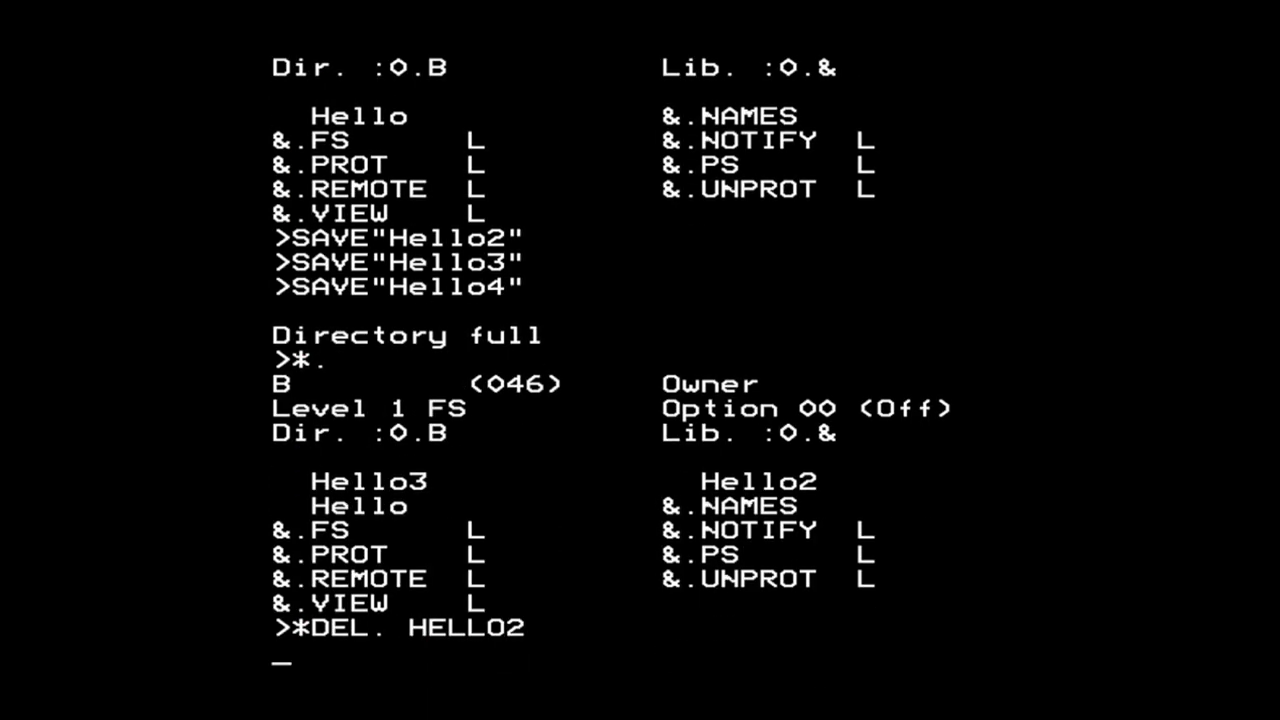
text(*DEL. HELLO3)
key(Return)
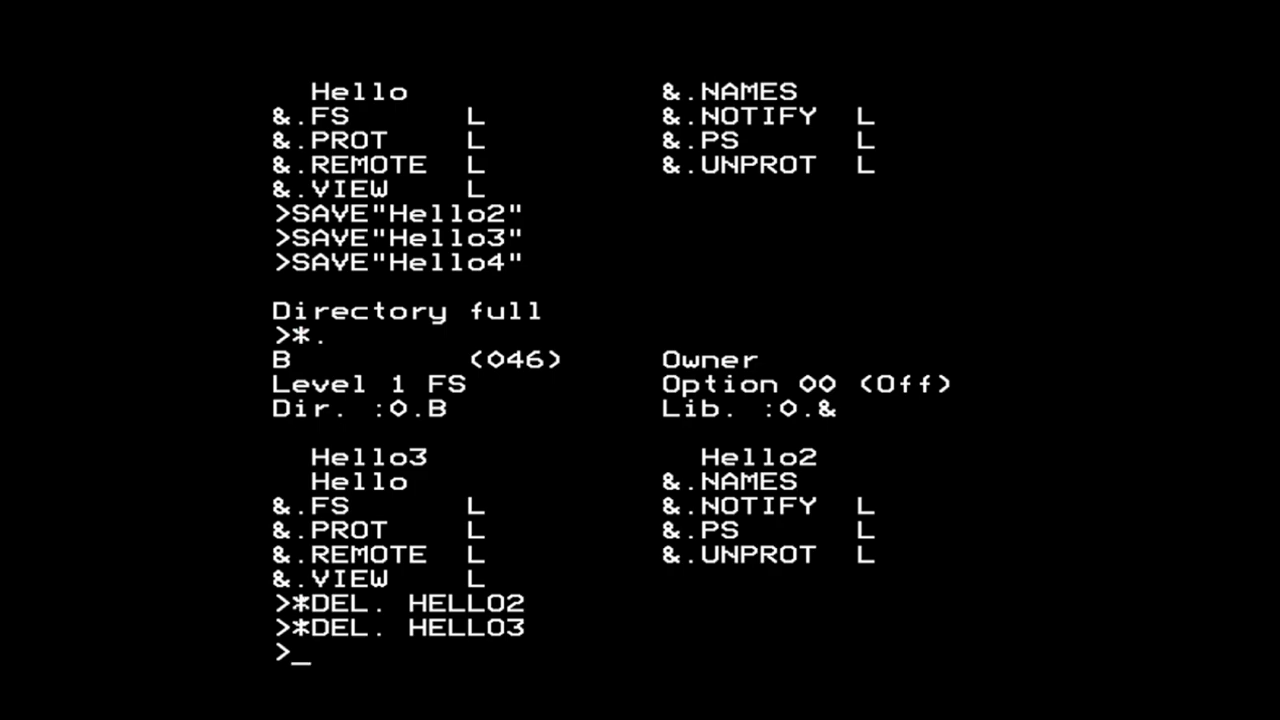
text(F=)
text(OPENOUT("DATA")
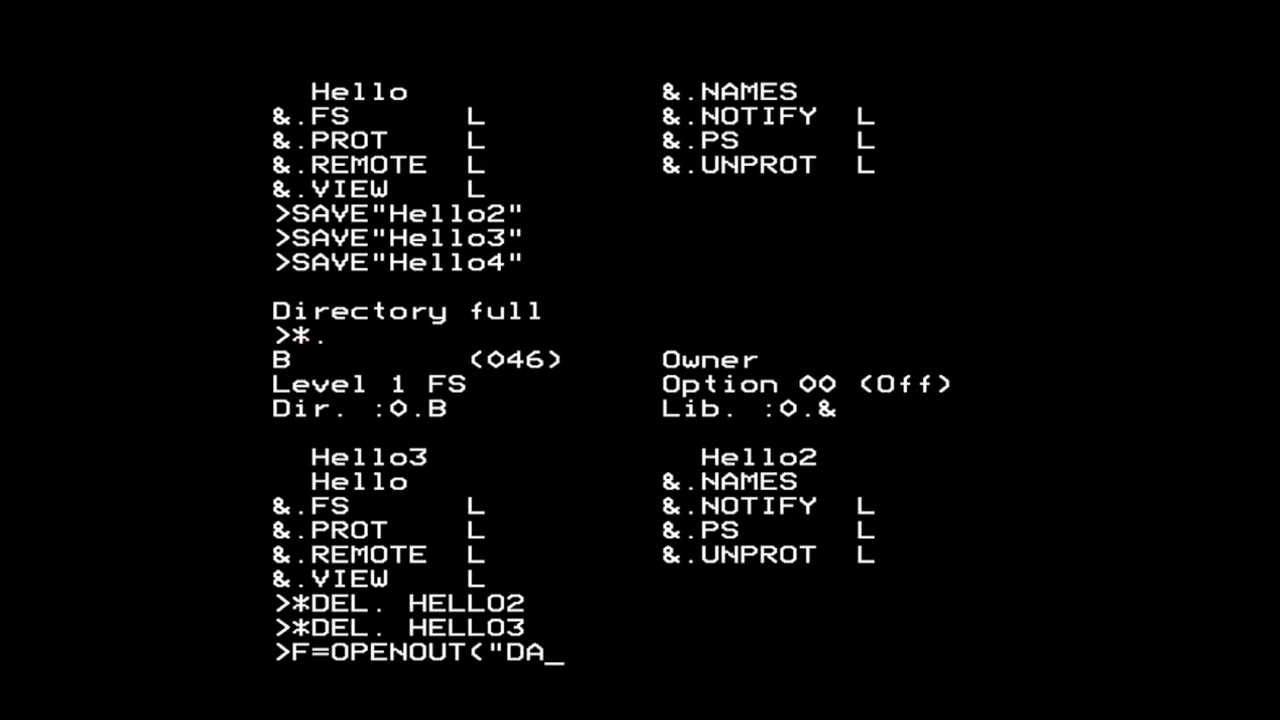
text())
key(Return)
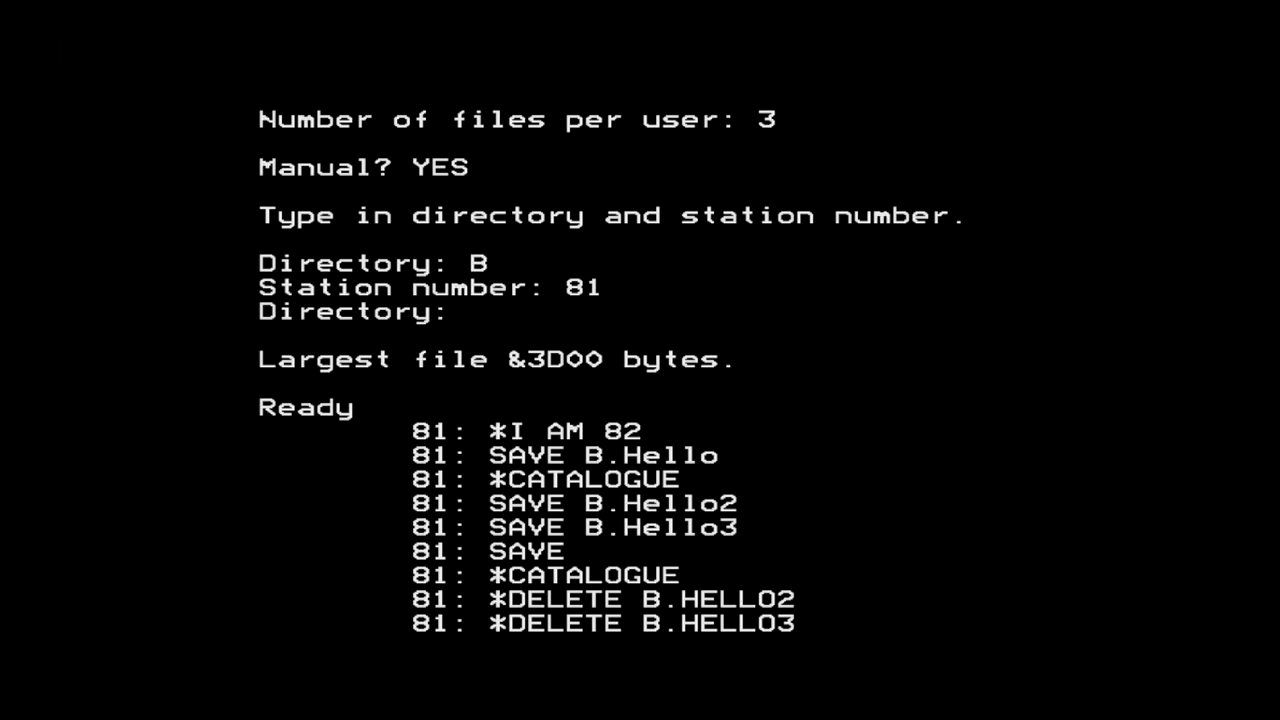
Stop the file server with Escape, list its code, and print TOP-PAGE showing 9466 bytes
key(Escape)
text(L.)
key(Return)
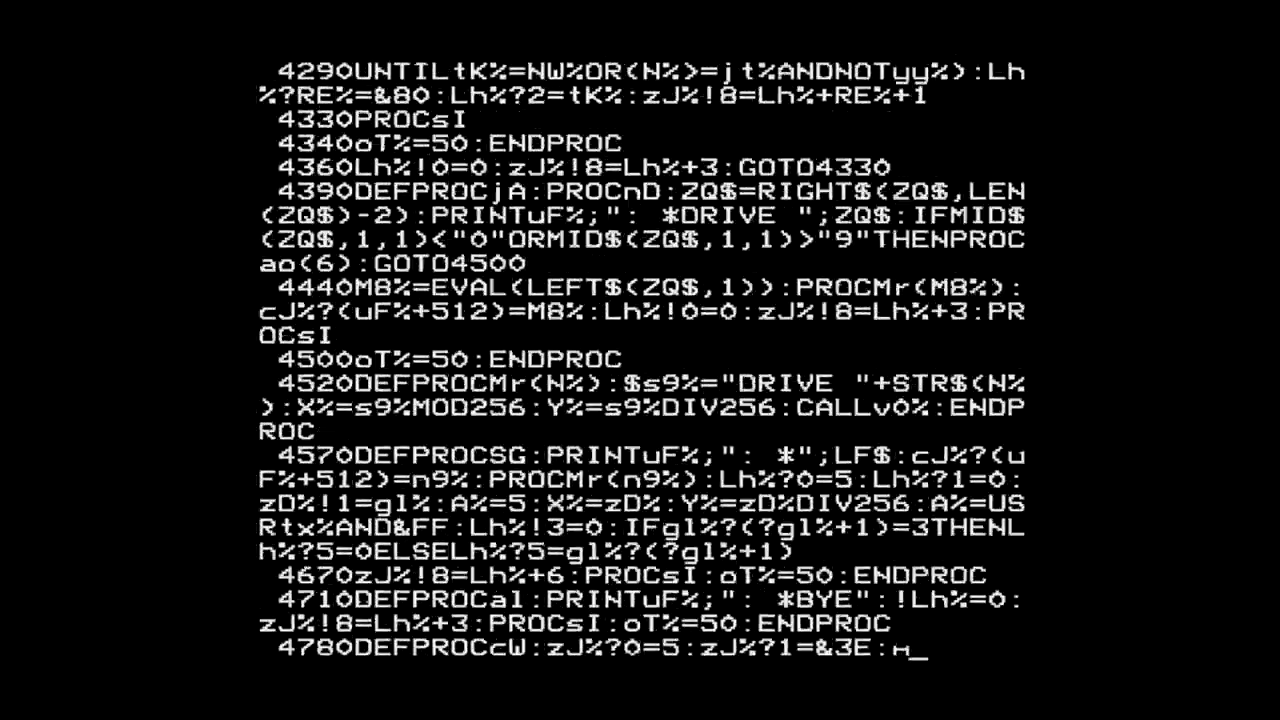
text(P.TOP-PAGE)
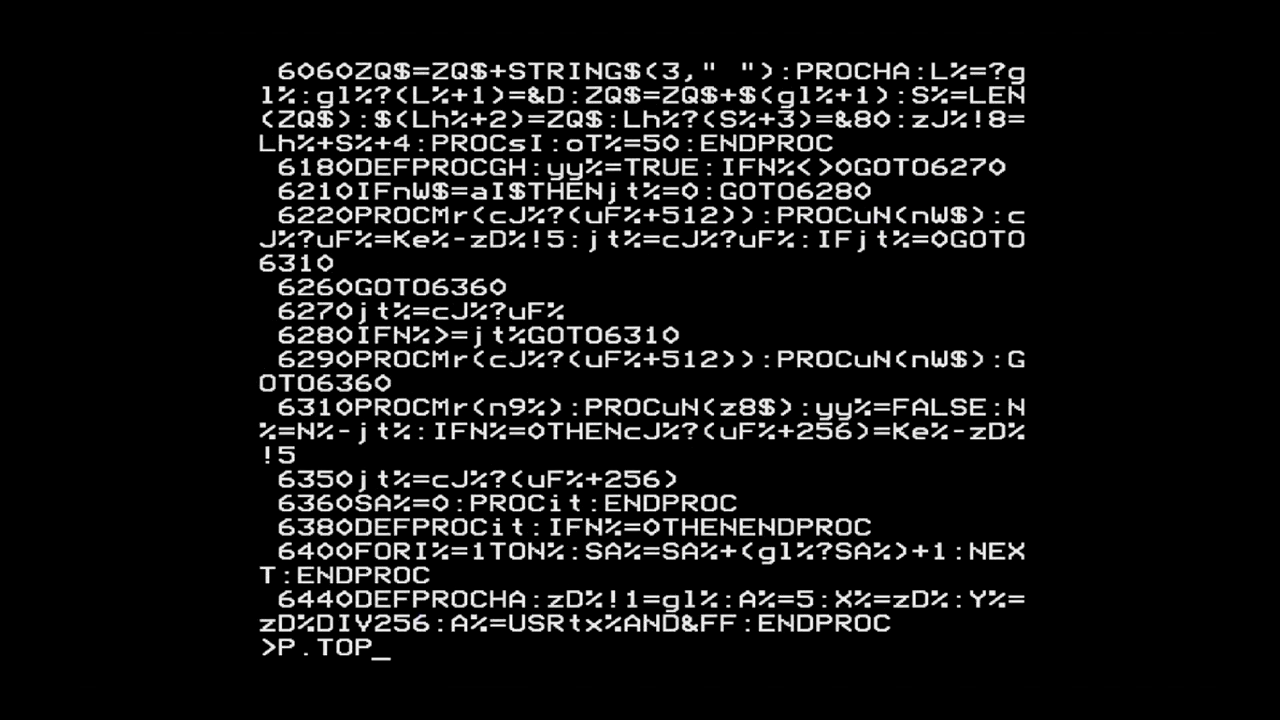
key(Return)
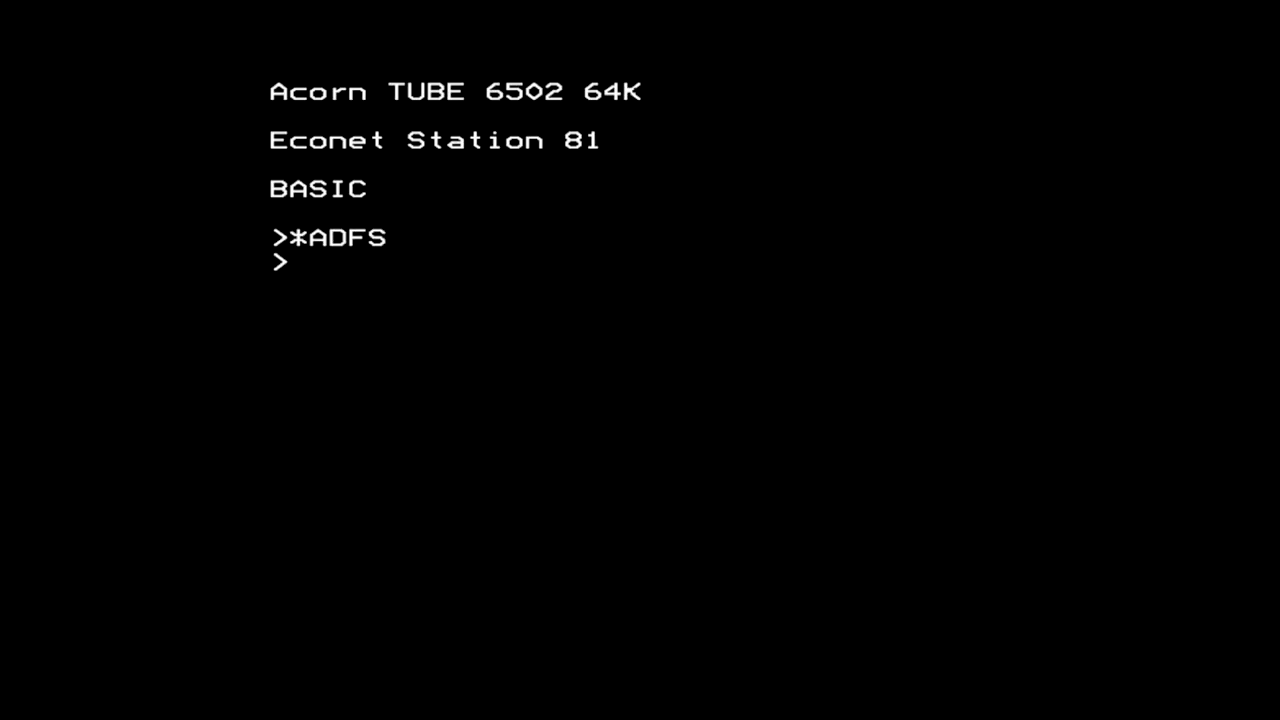
Catalogue drive 4 (EconetL3FS Setup), drive 0 (BeebSCSI L3FS s/w) and drive 1 (BeebSCSI L3FS vol)
text(*.:4)
key(Return)
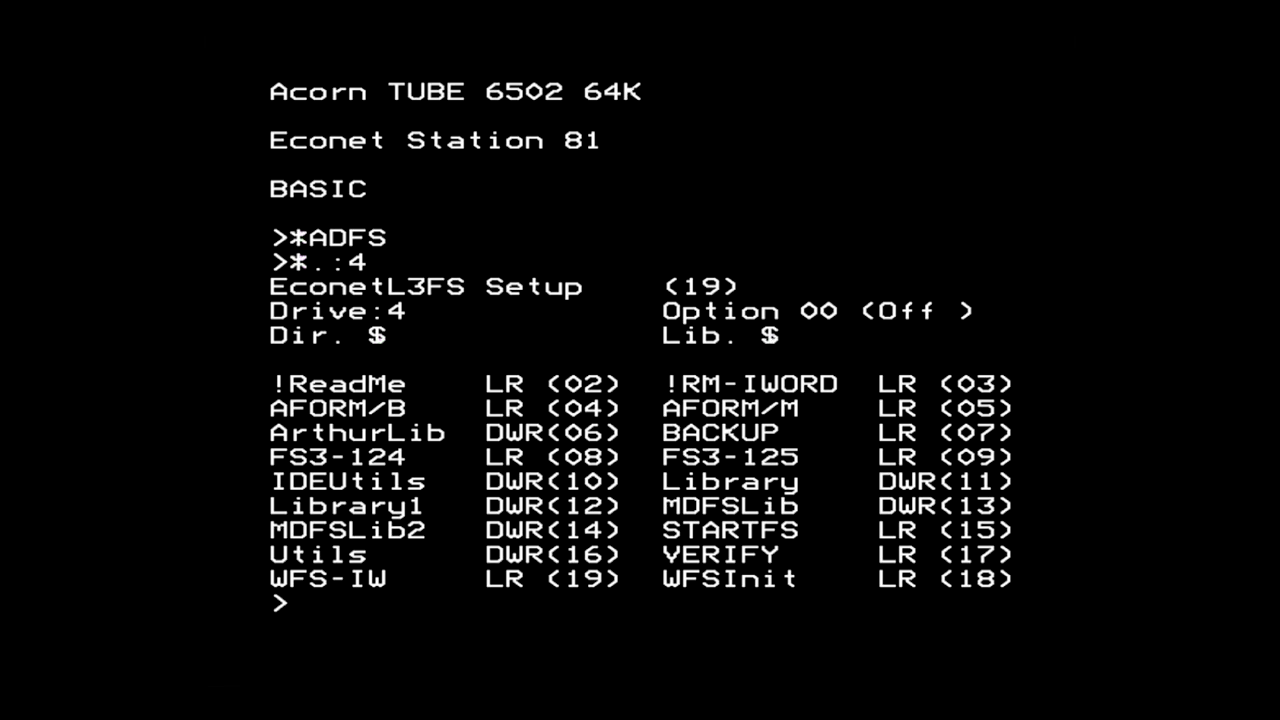
text(*.:0)
key(Return)
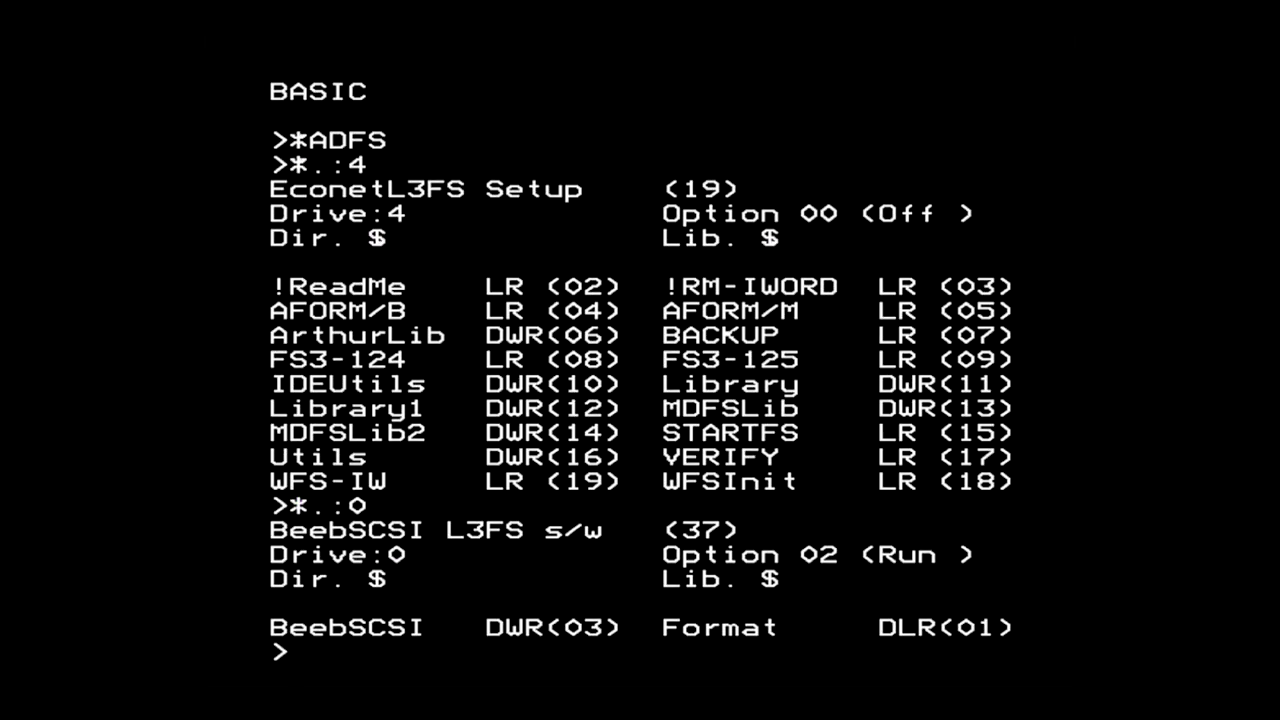
text(*.:1)
key(Return)
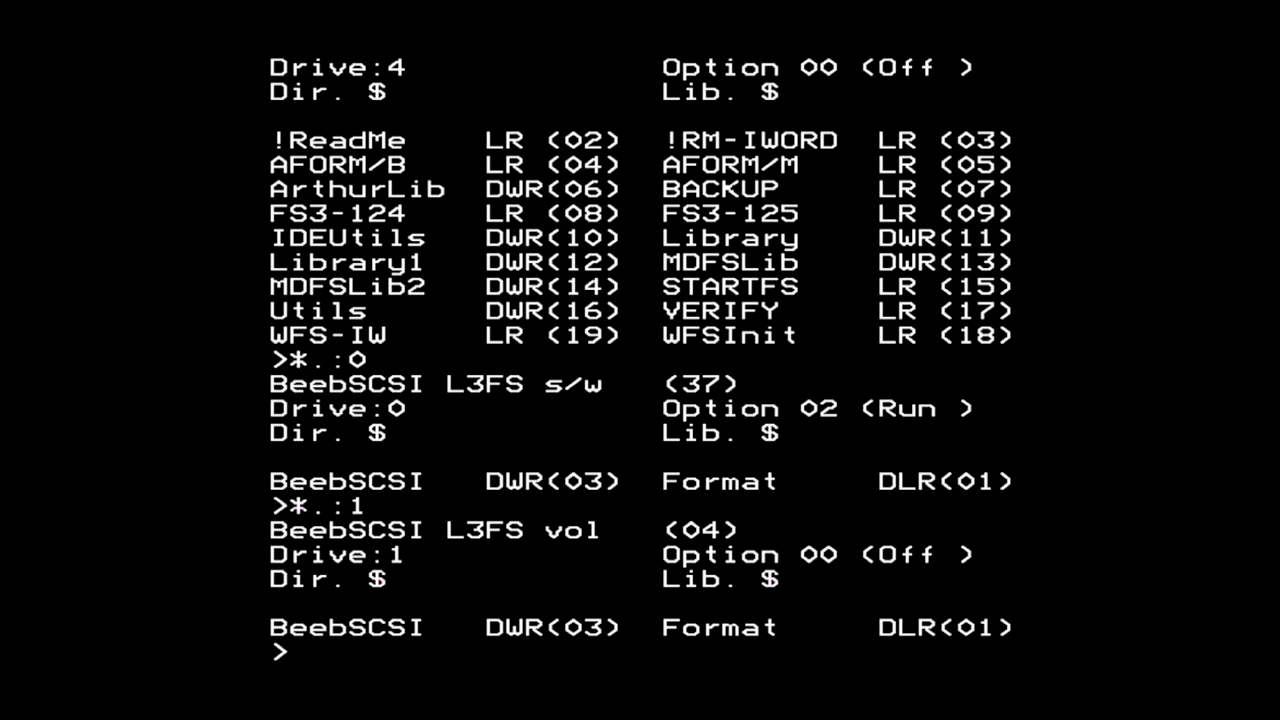
Copy FS3-125 from drive 4 to drive 0, confirm it arrived, and run WFSINIT from drive 4
text(*COPY :4.$.FS3-125)
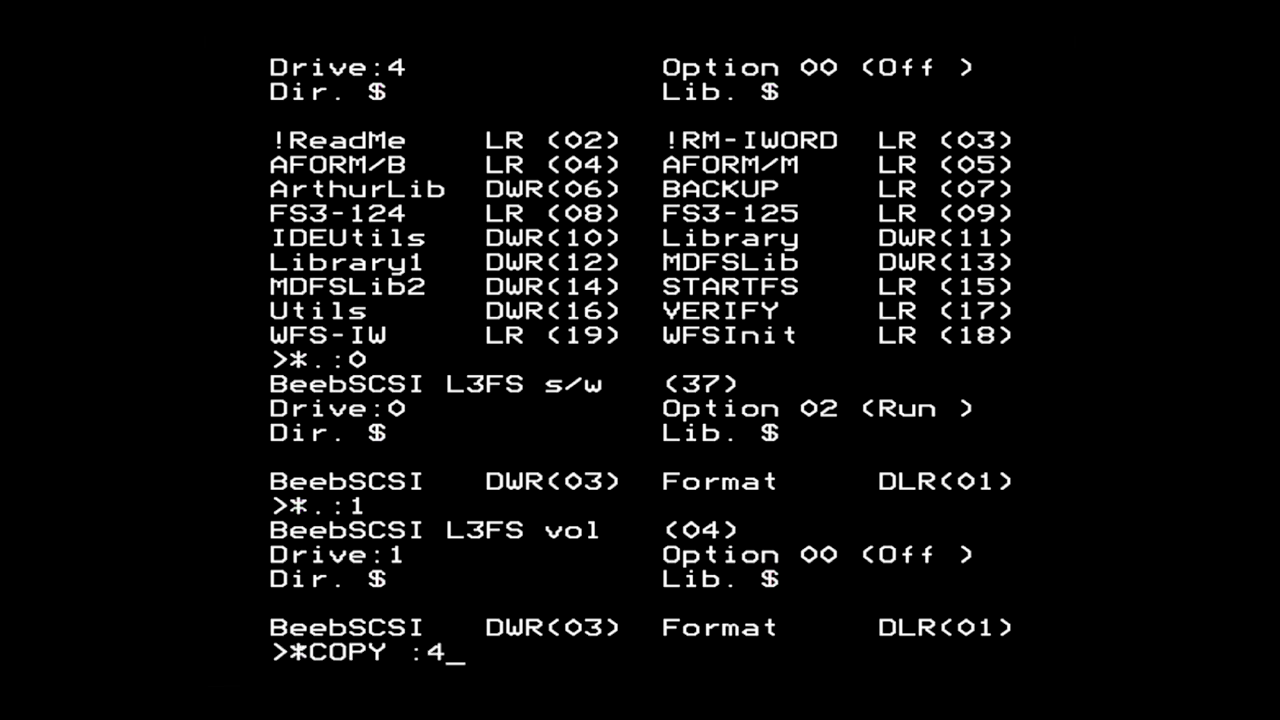
text( :0.$)
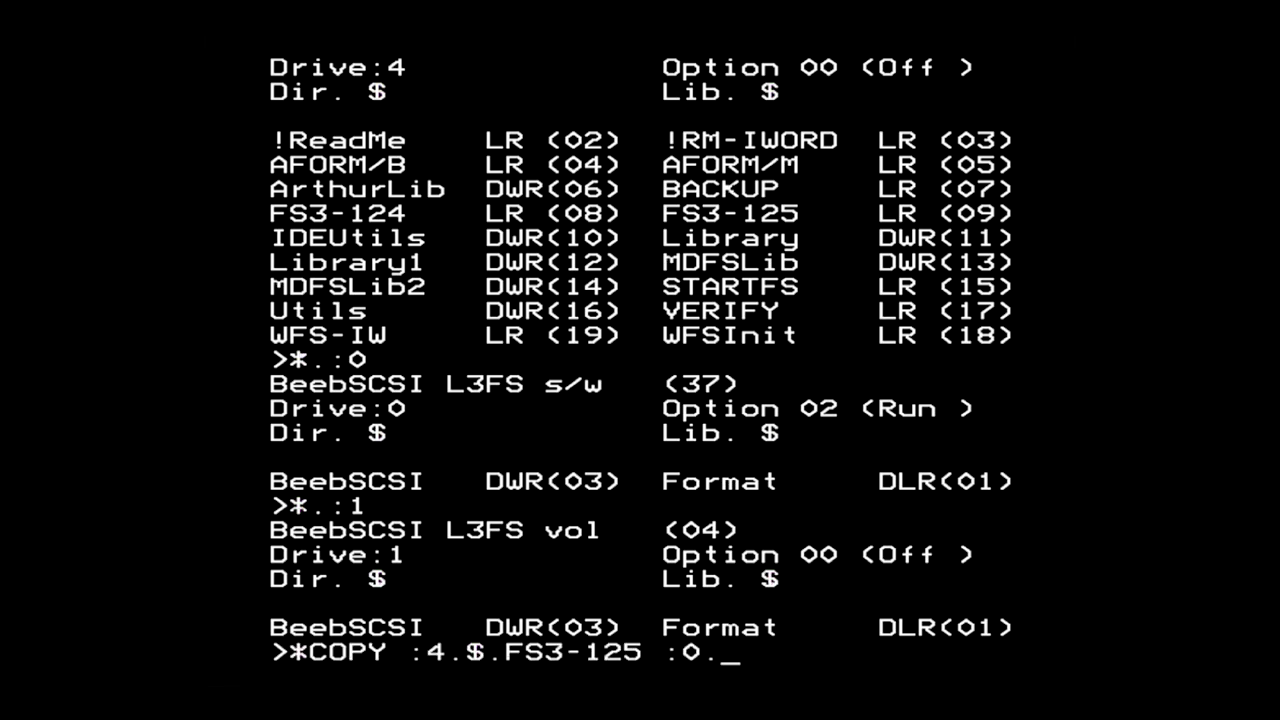
key(Return)
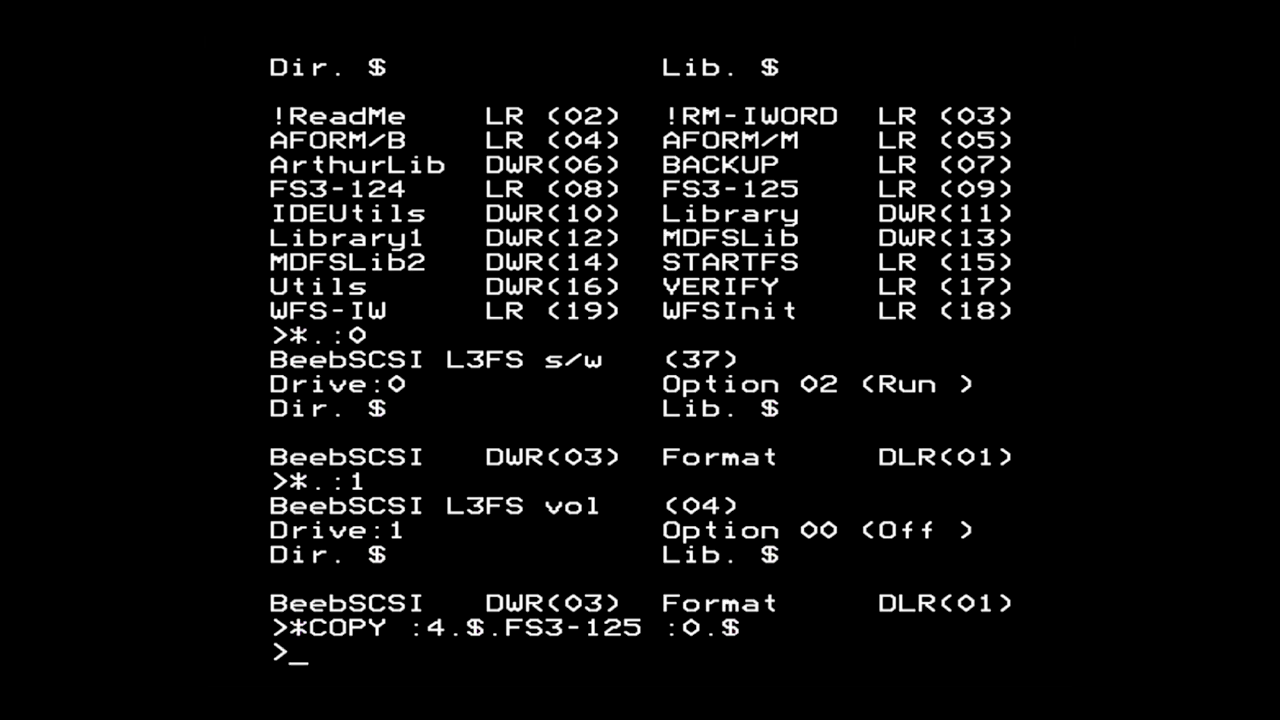
text(*.:0)
key(Return)
text(CHAI)
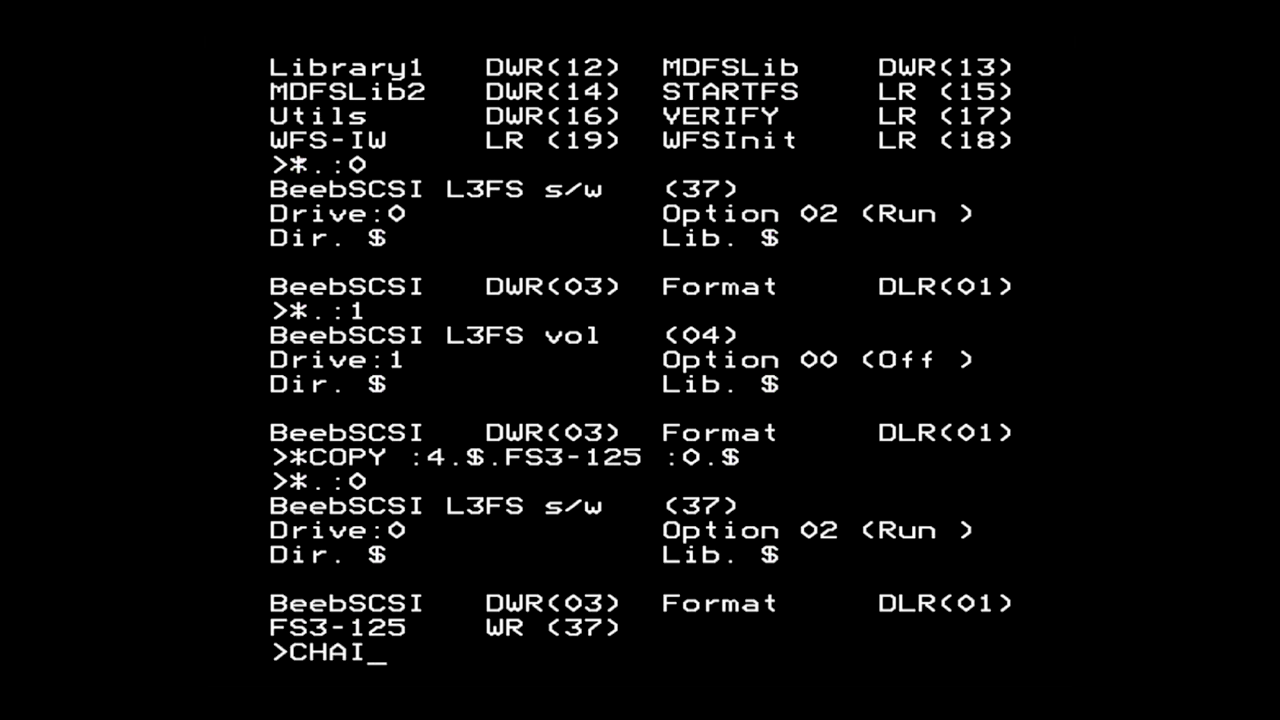
text(N ":4.$.WFSINIT")
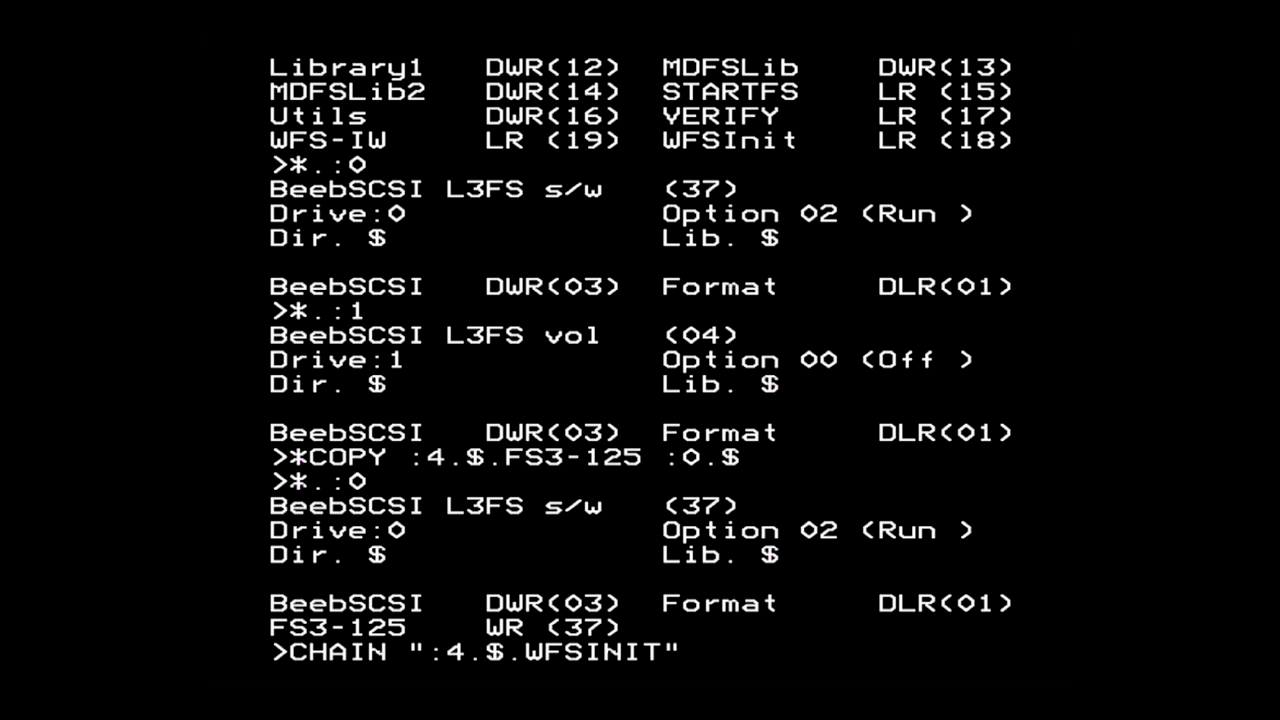
key(Return)
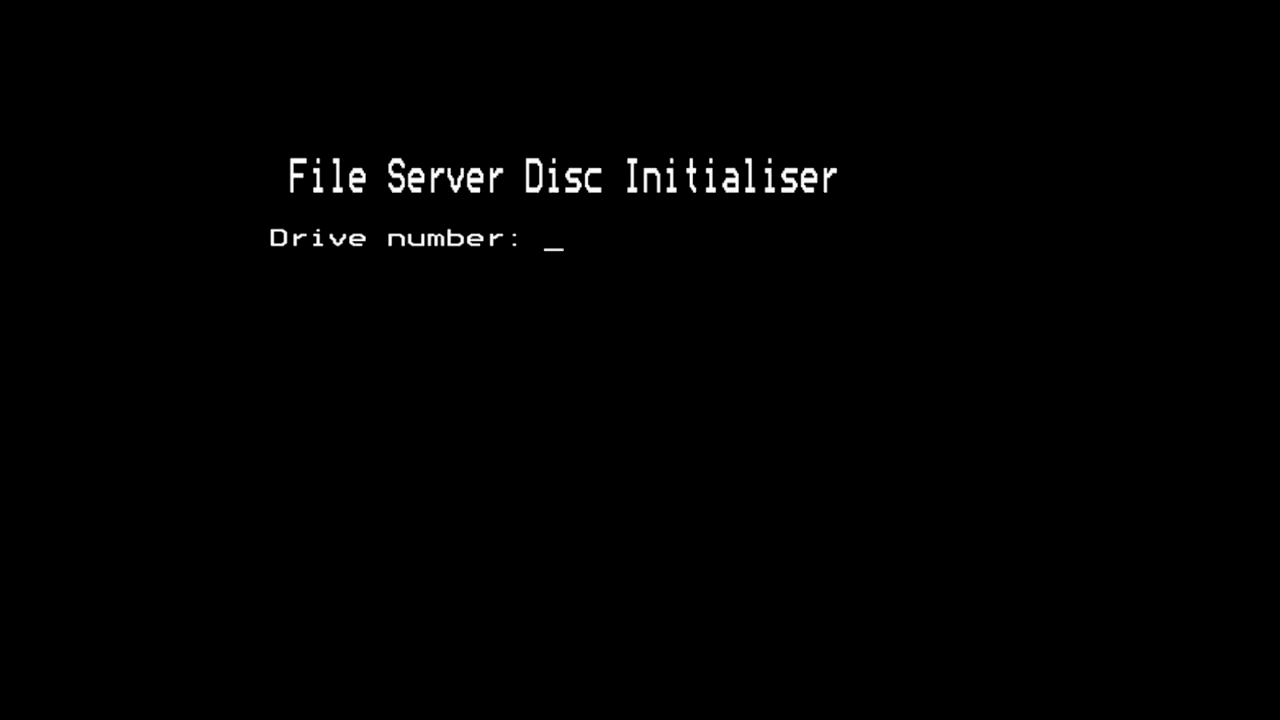
Initialise drive 1 as ModelB-L3FS dated 13/12/22 with a password file and no master directories, then reset
text(1)
key(Return)
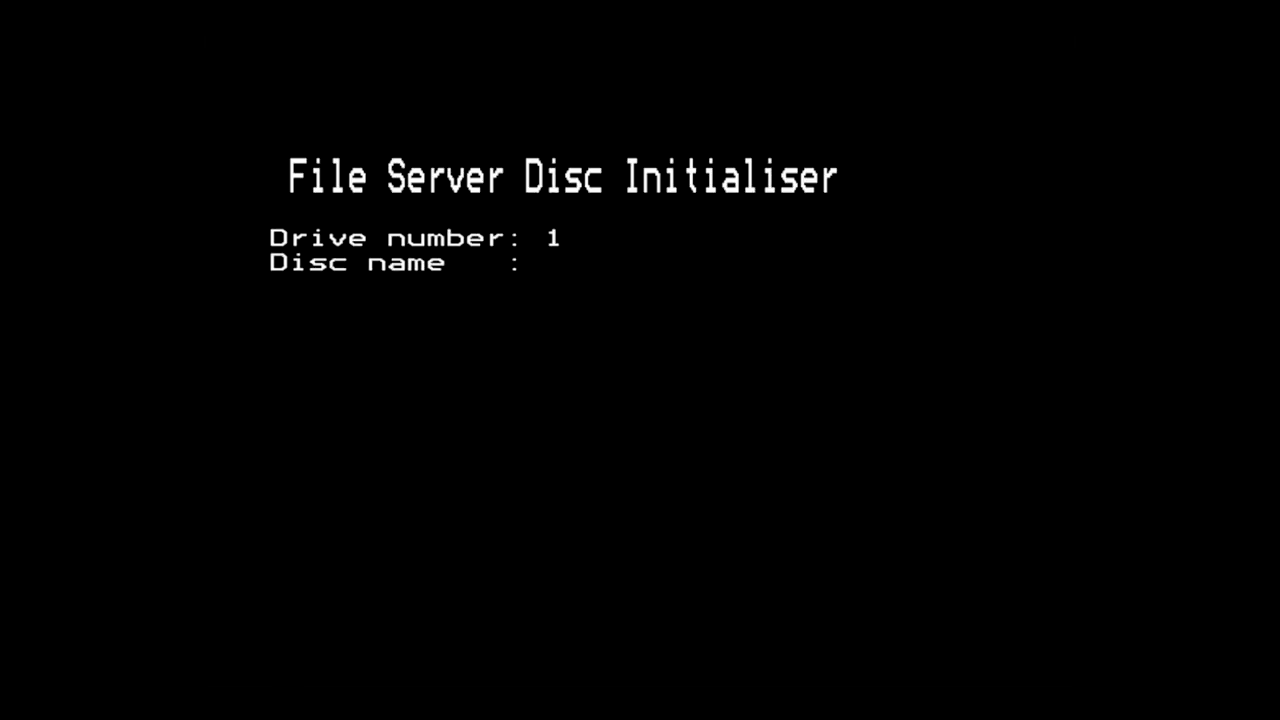
text(ModelB-L3FS)
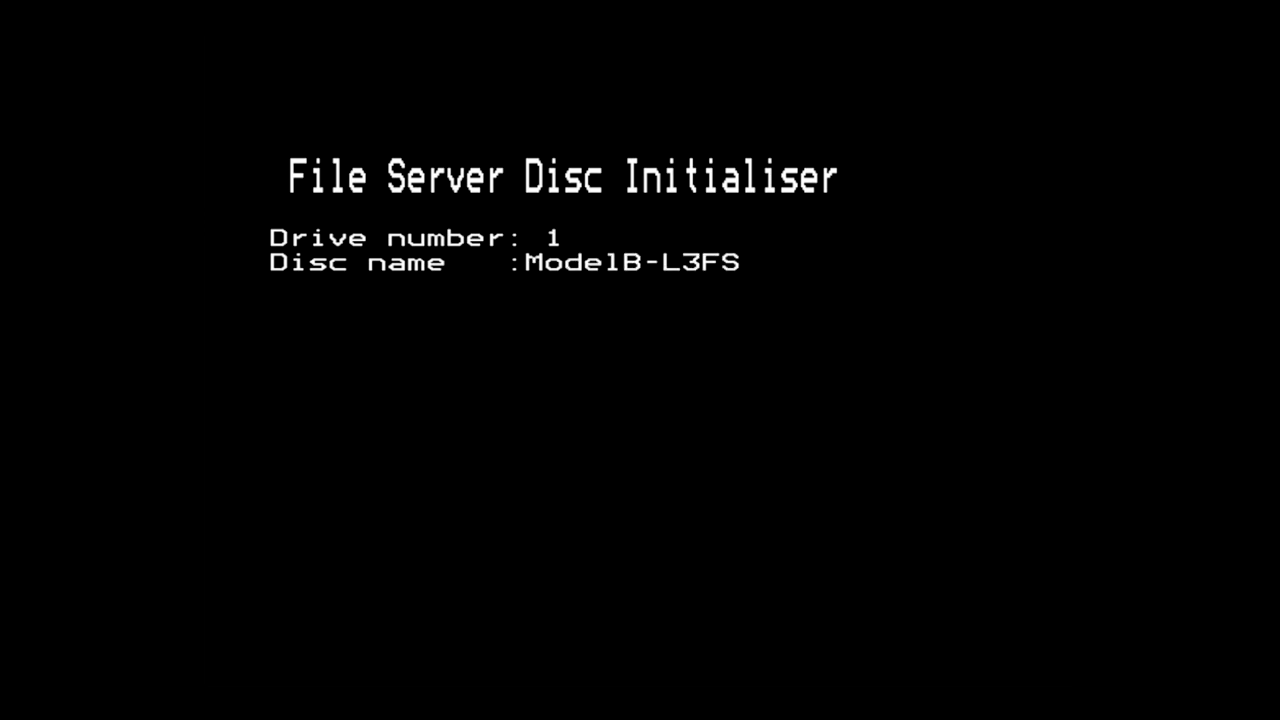
key(Return)
key(Return)
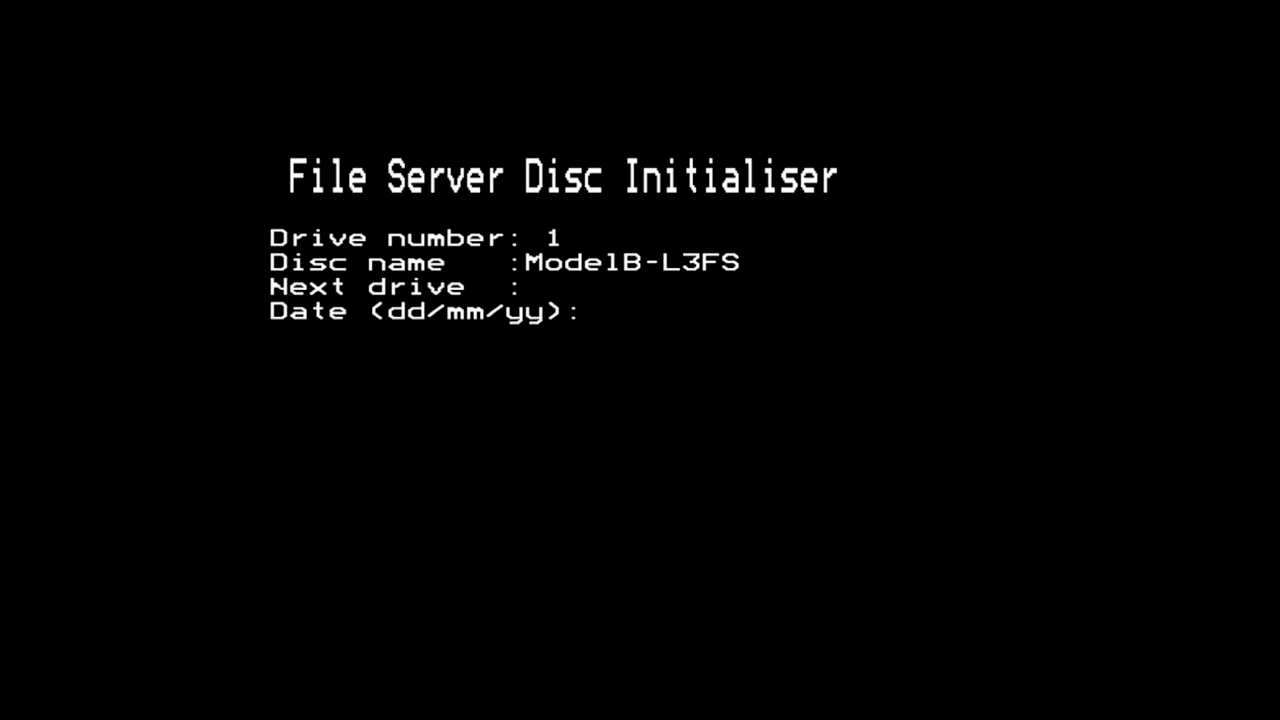
text(13/12/22)
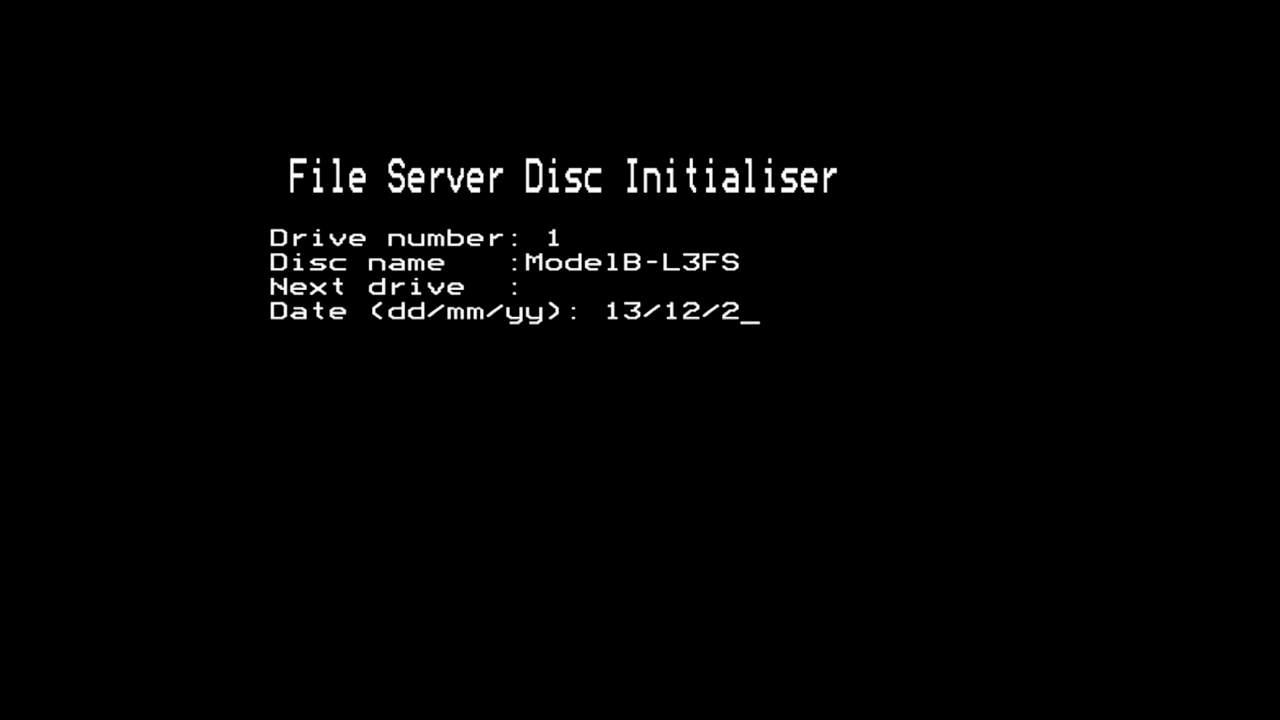
key(Return)
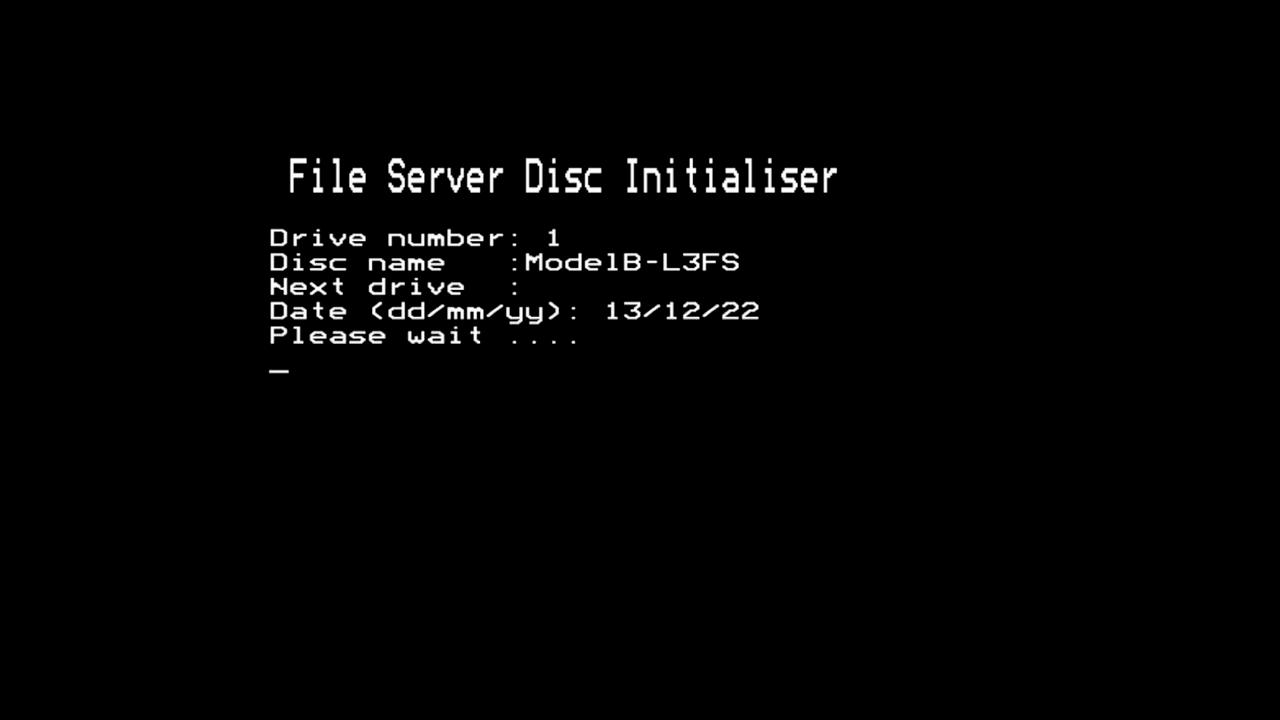
text(Y)
key(Return)
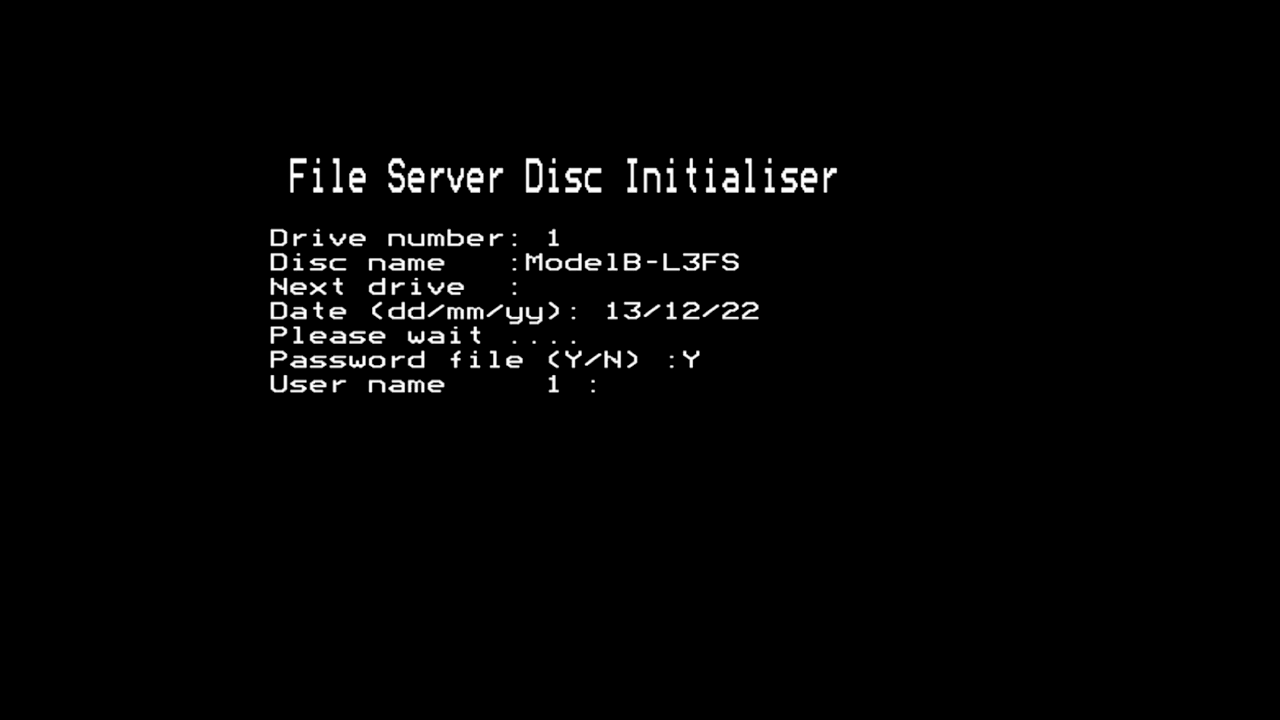
key(Return)
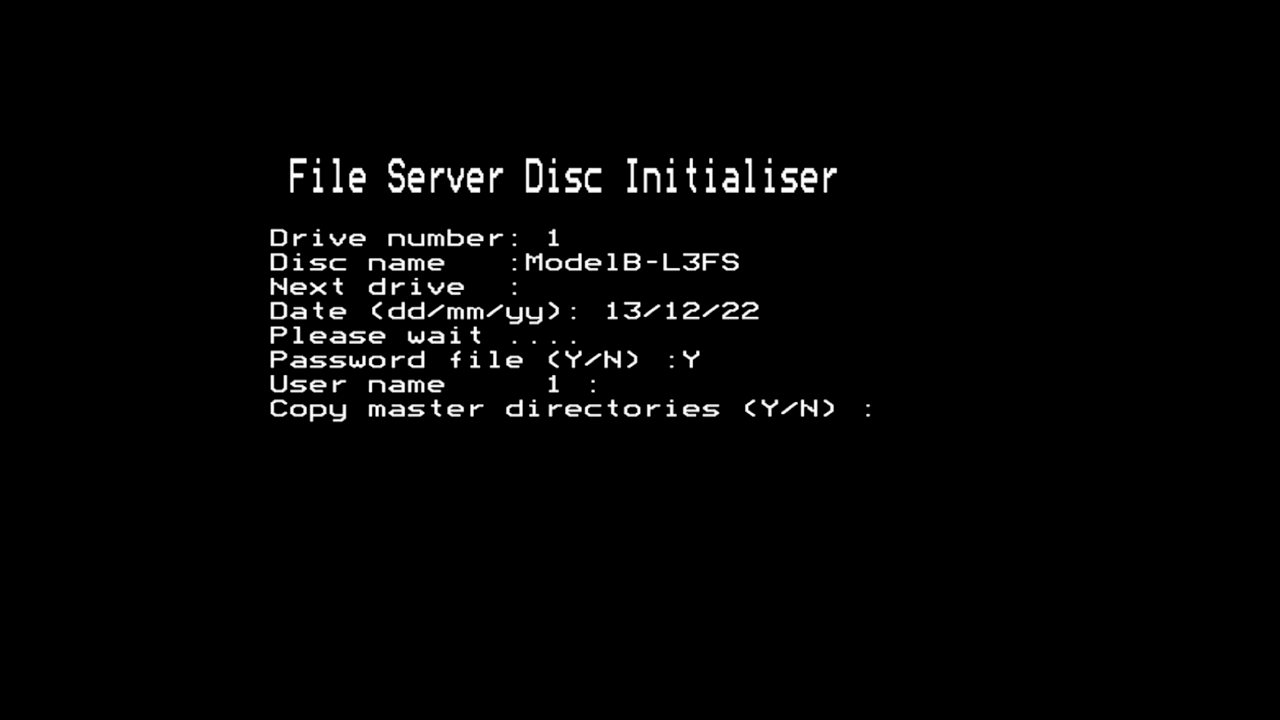
text(N)
key(Return)
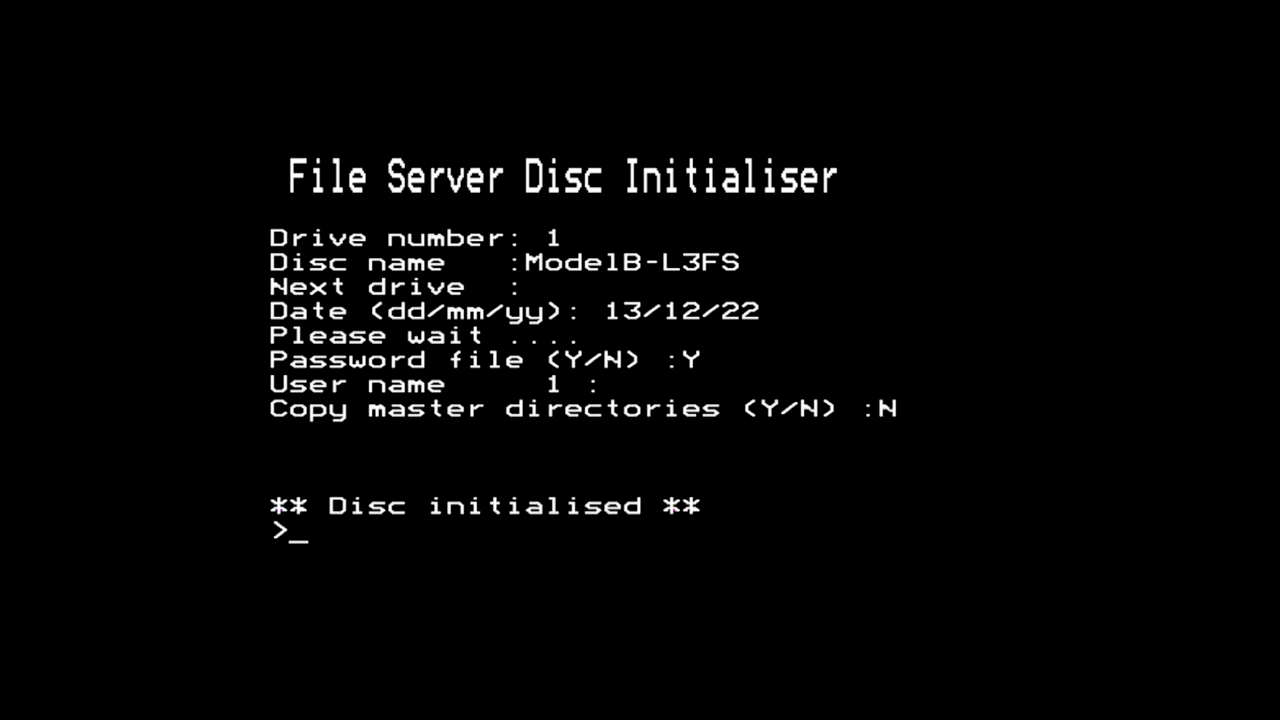
key(F12)
Catalogue drive 1's root under ADFS and confirm 97,792 bytes free
text(*ADFS)
key(Return)
text(*)
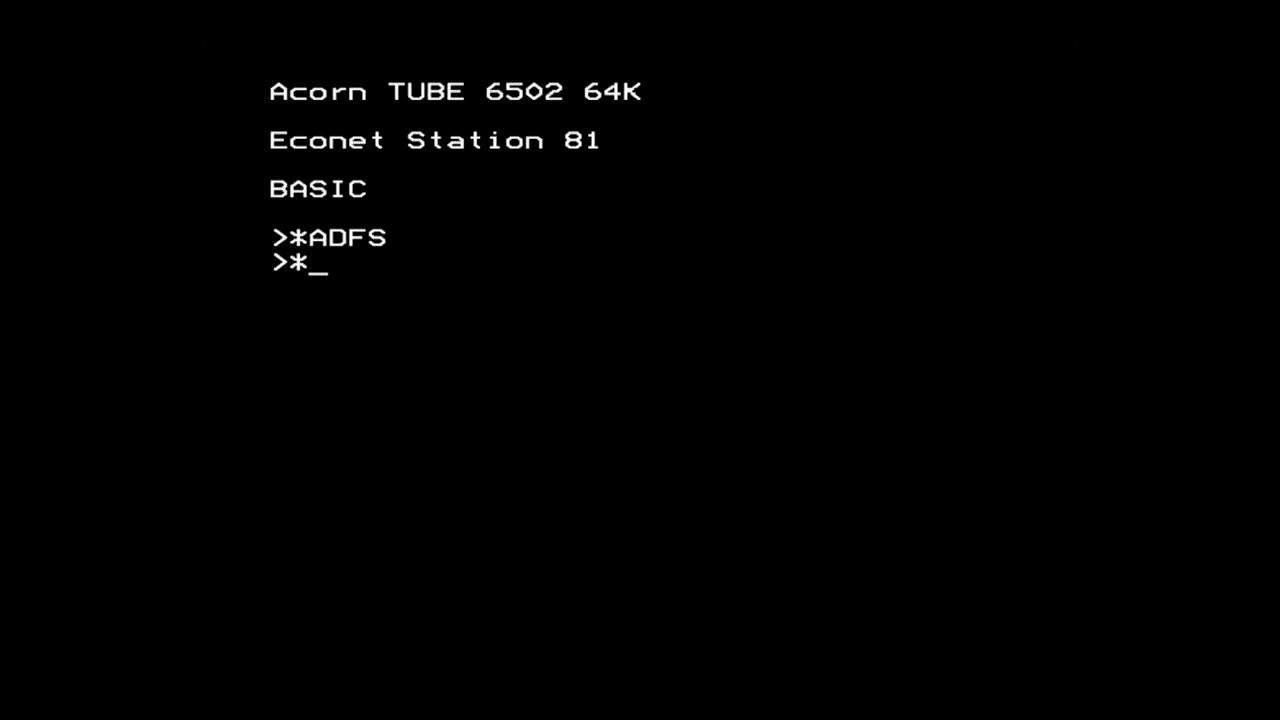
text(DIR :1.$)
key(Return)
text(*.)
key(Return)
text(*FREE)
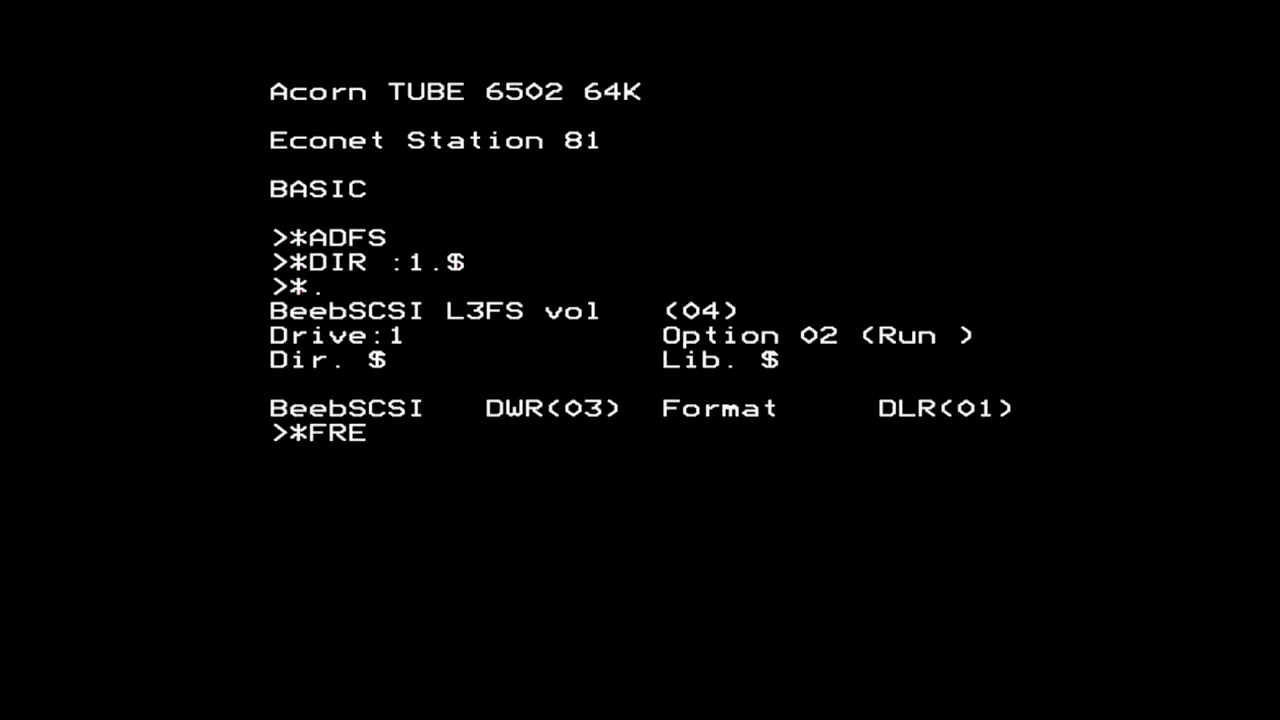
key(Return)
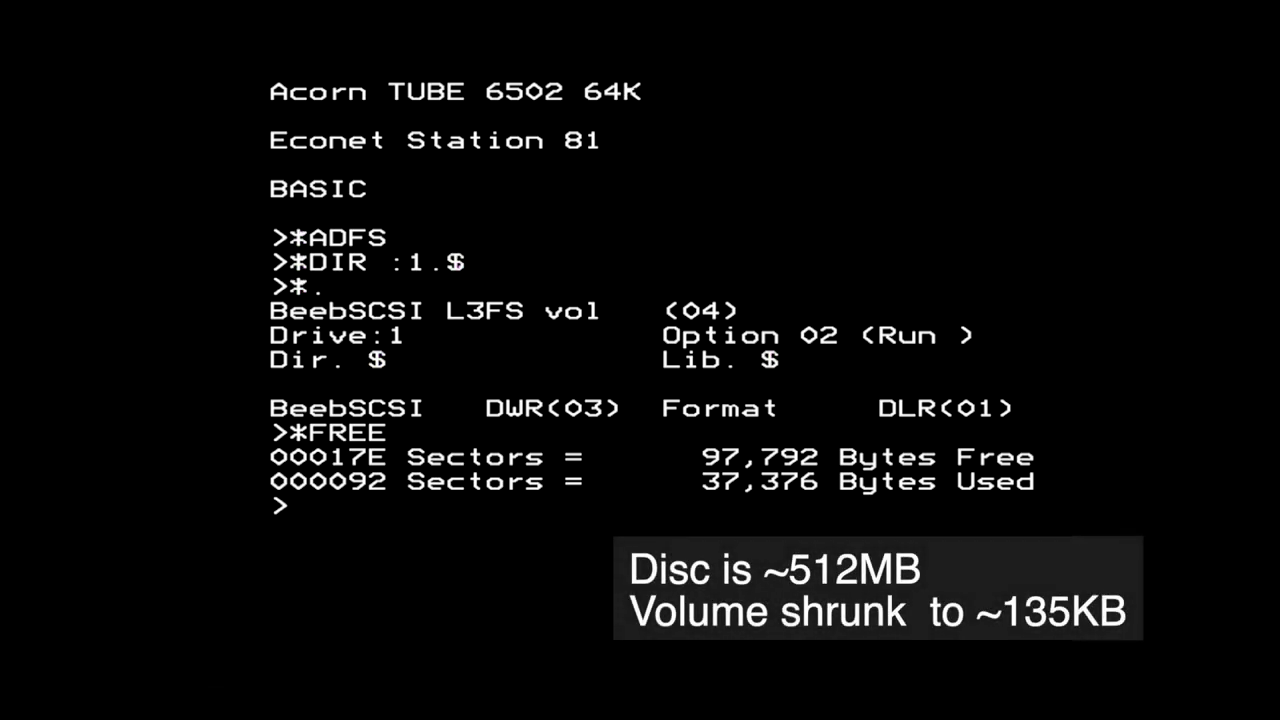
Start the FS3-125 Level 3 file server with 2 drives and 4 stations
text(*ADFS)
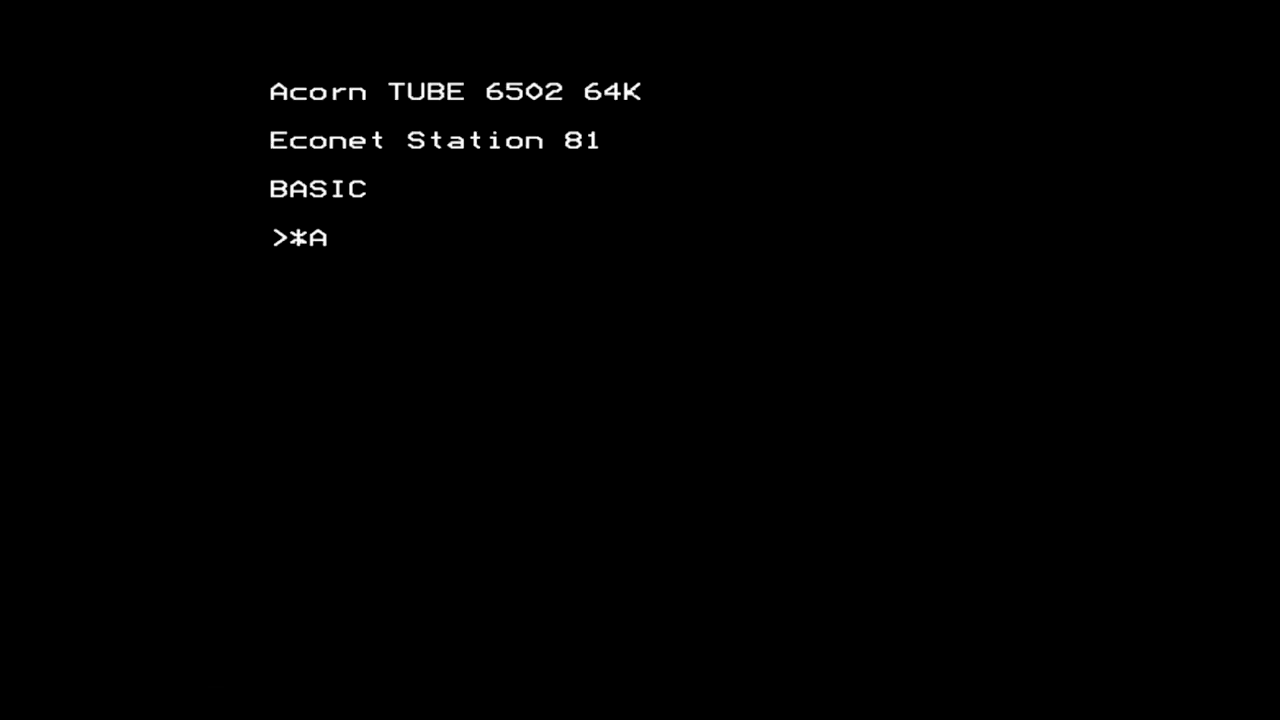
key(Return)
text(*/FS3-)
text(125)
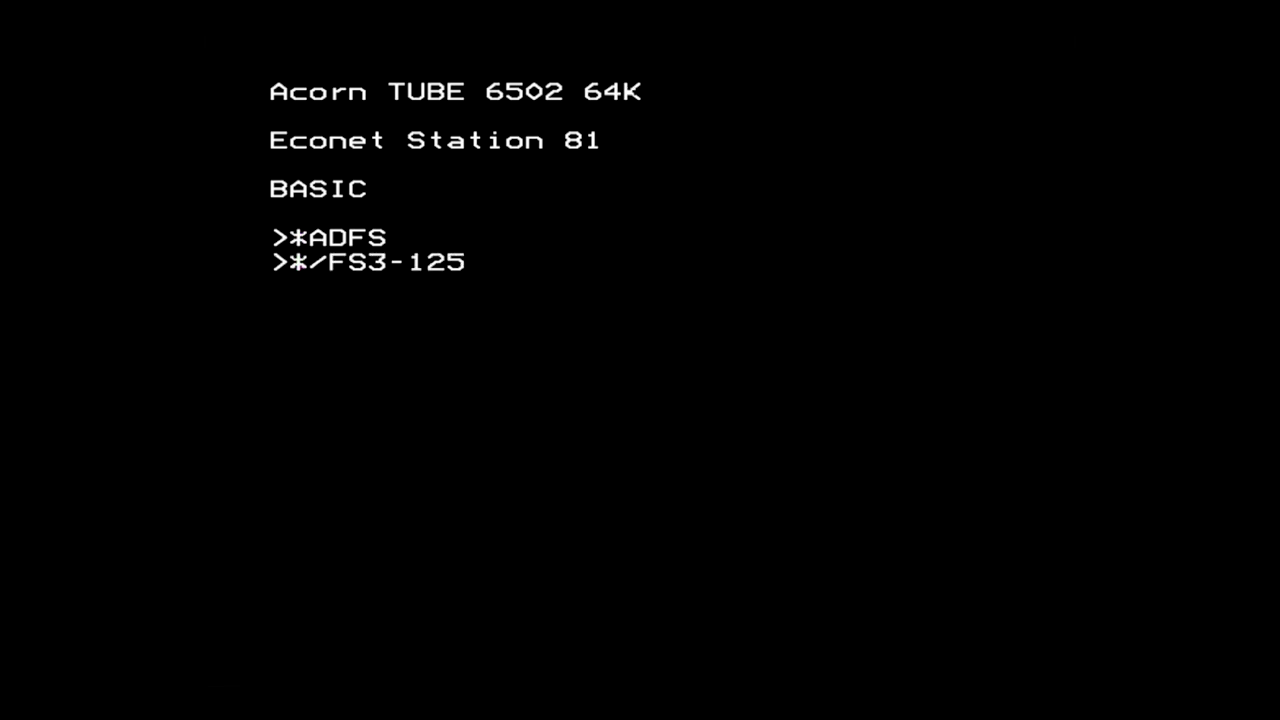
key(Return)
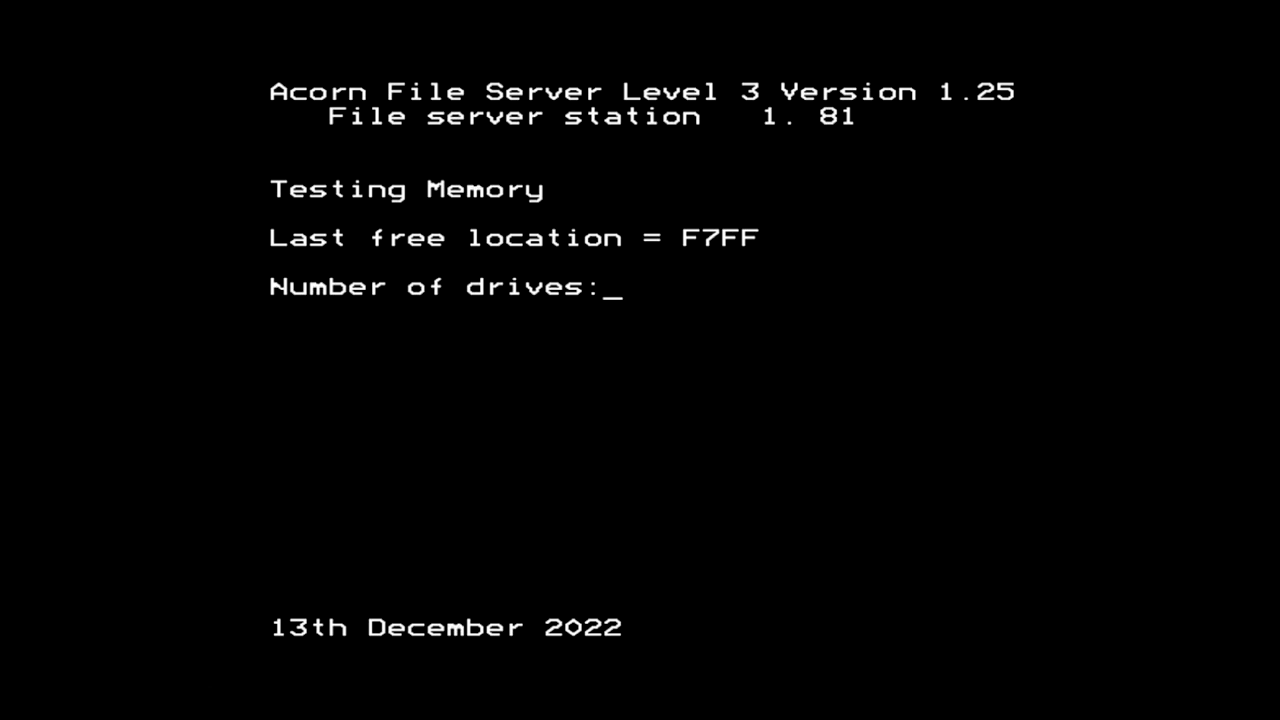
text(2)
key(Return)
text(S)
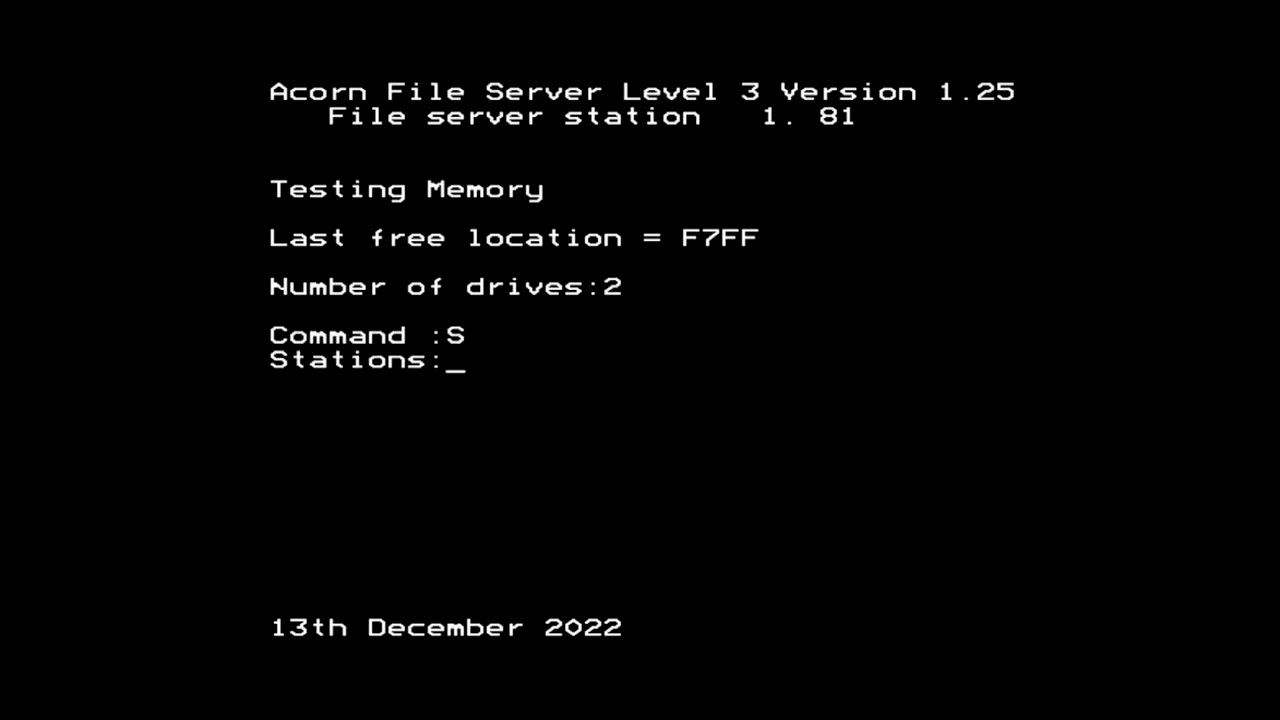
text(4)
key(Return)
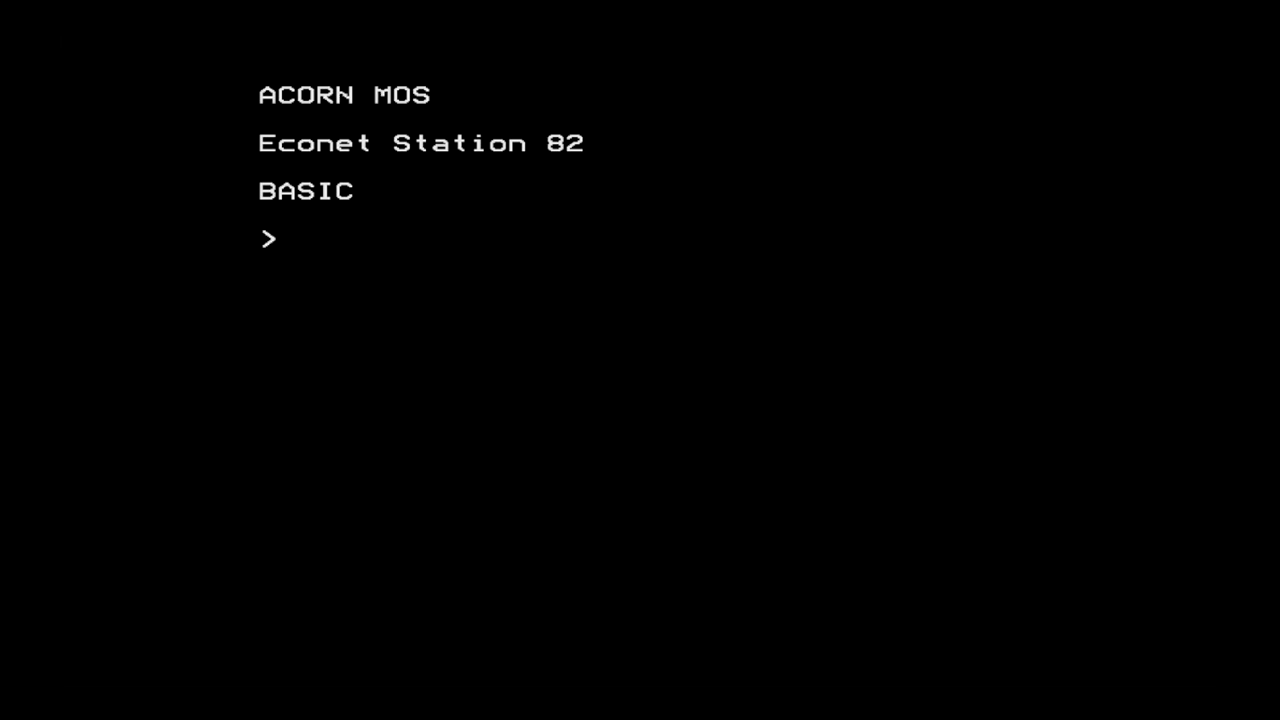
Log on to file server 81 as SYST and list the root catalogue
text(*I AM 81)
text( SYST)
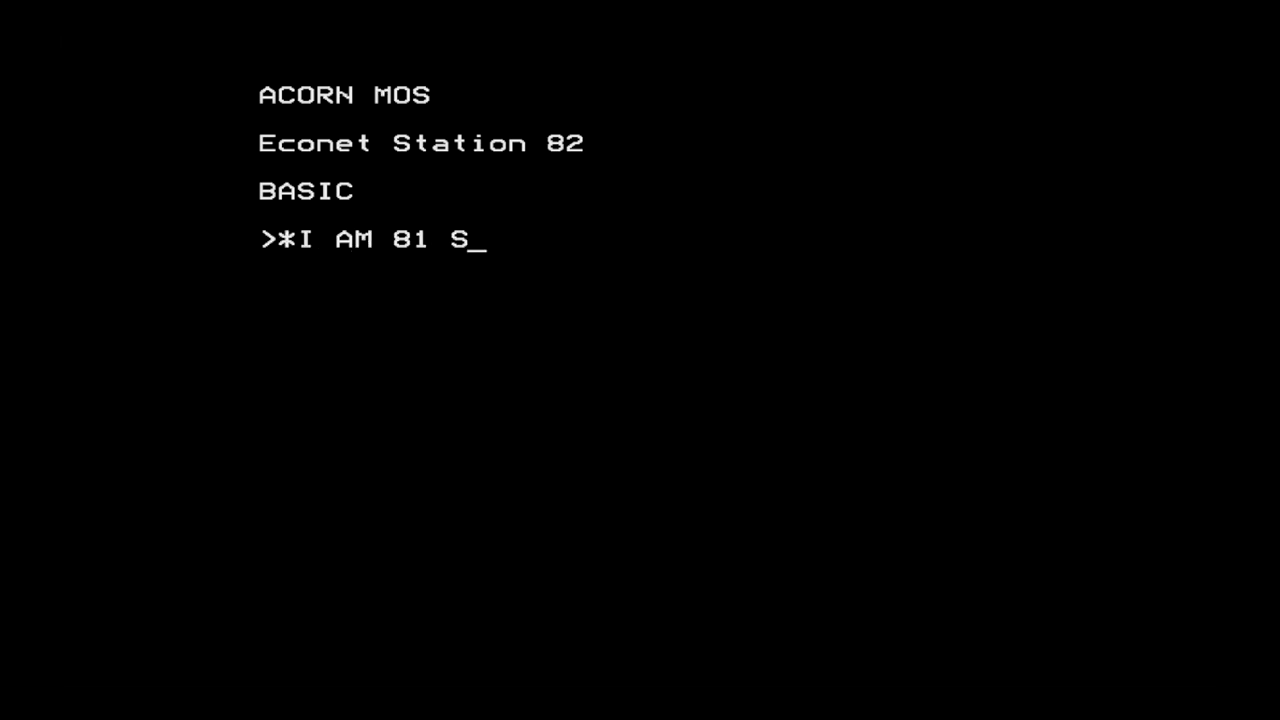
key(Return)
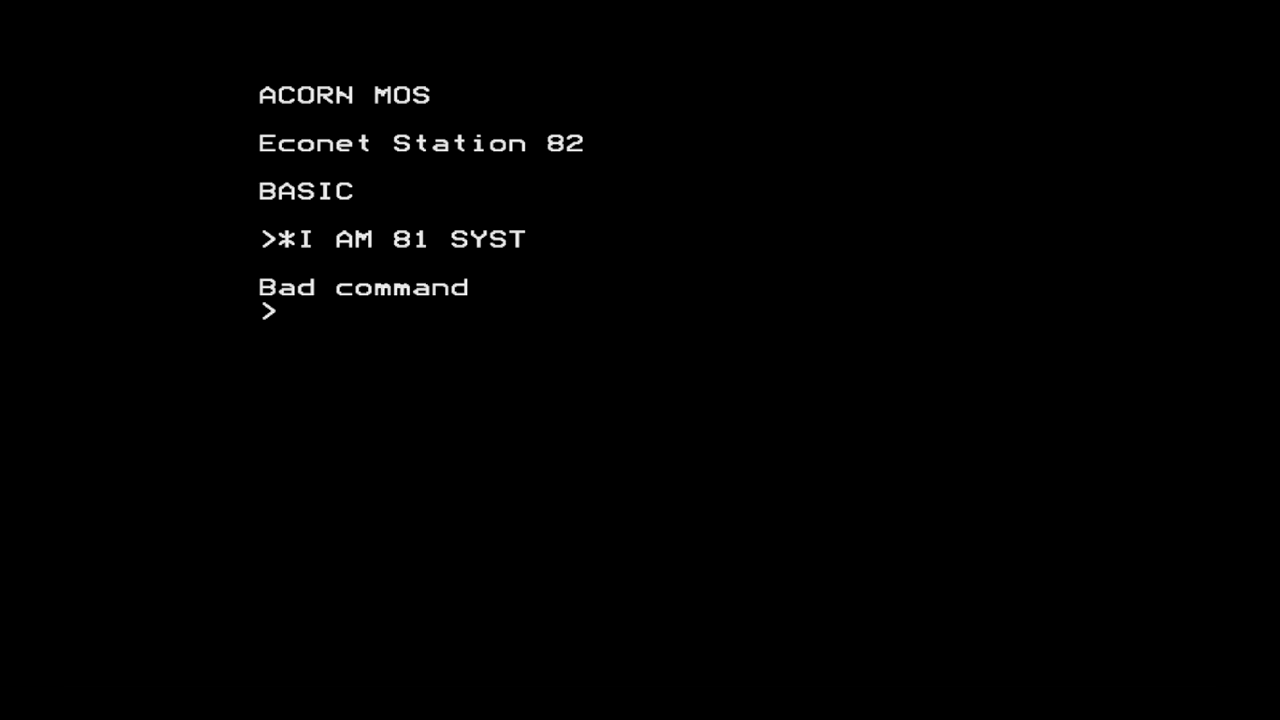
text(*.)
key(Return)
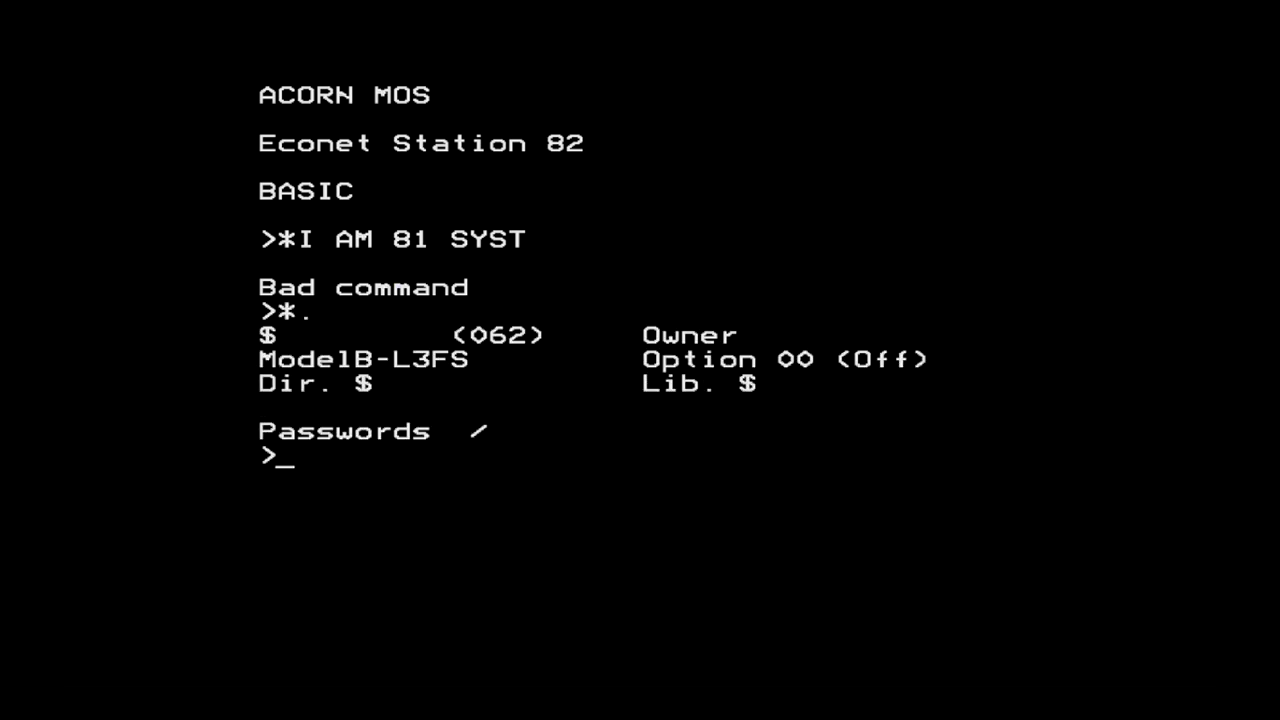
Change SYST's password with *PASS, log off, and retry logging on as SYST with a blank password
text(*PASS )
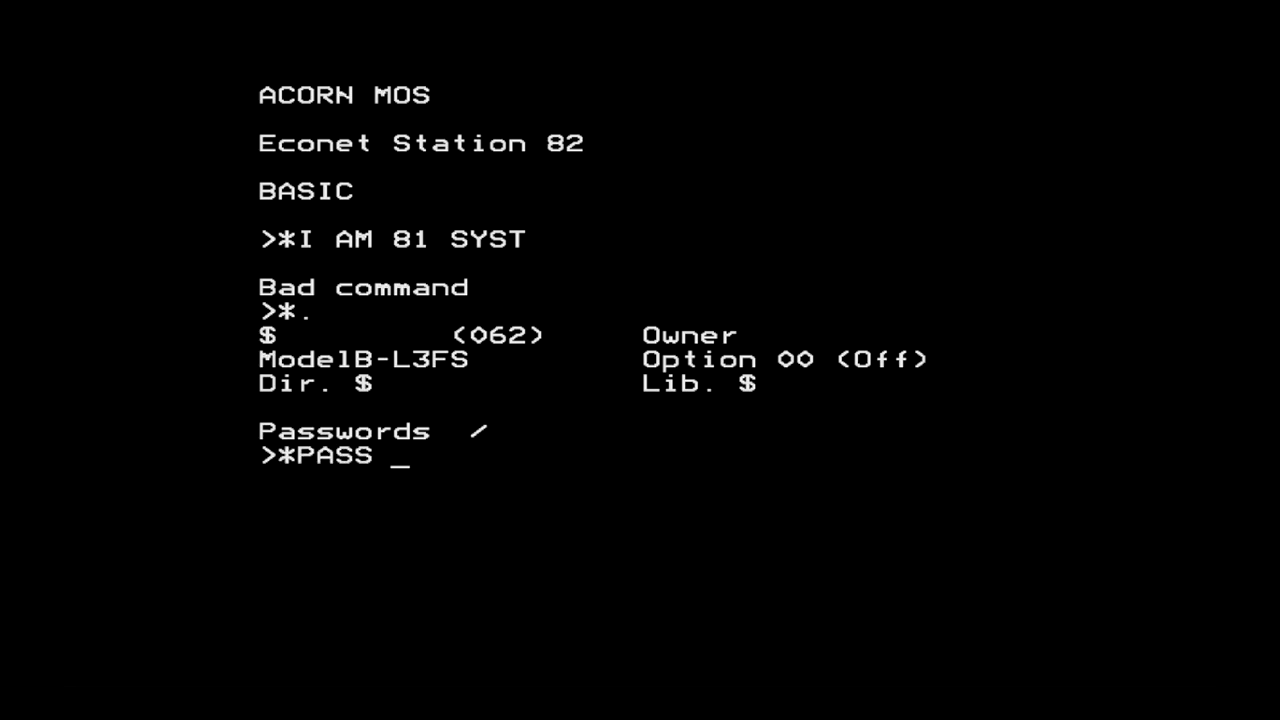
text("" :)
text(BYE)
key(Return)
text(*I AM)
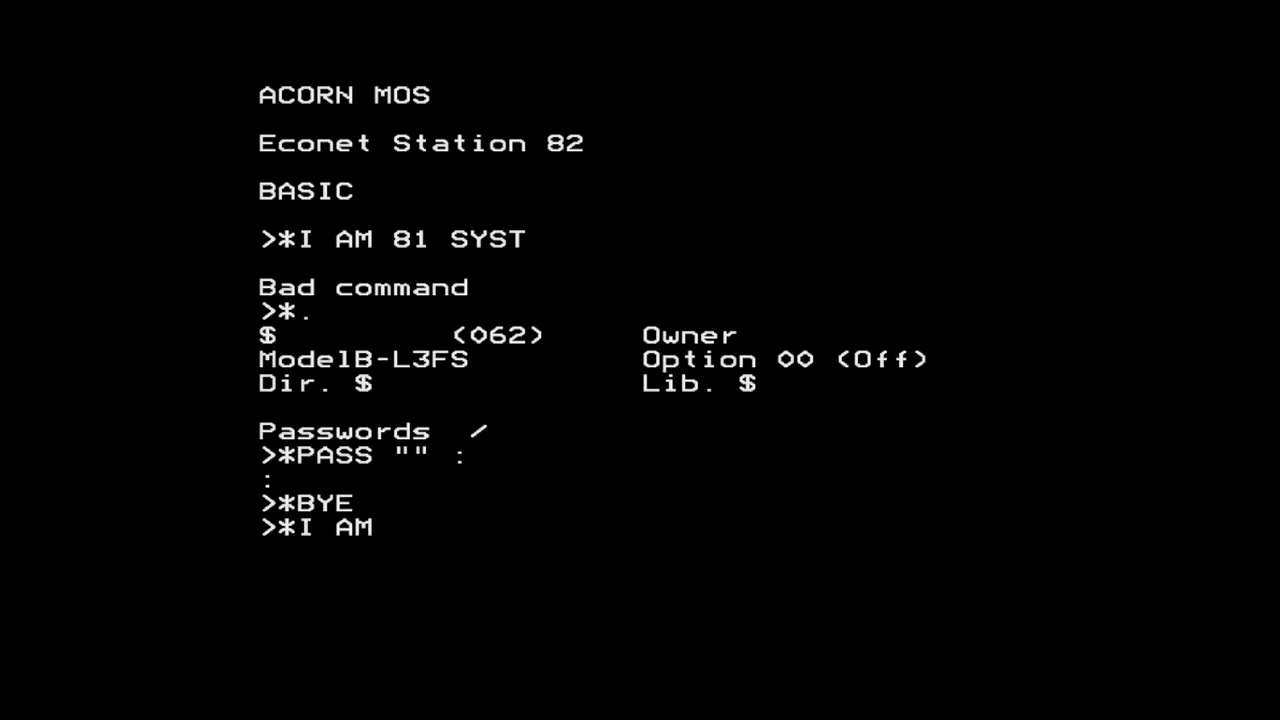
text( 81 SYST)
key(Return)
text(*I AM 81 SYST)
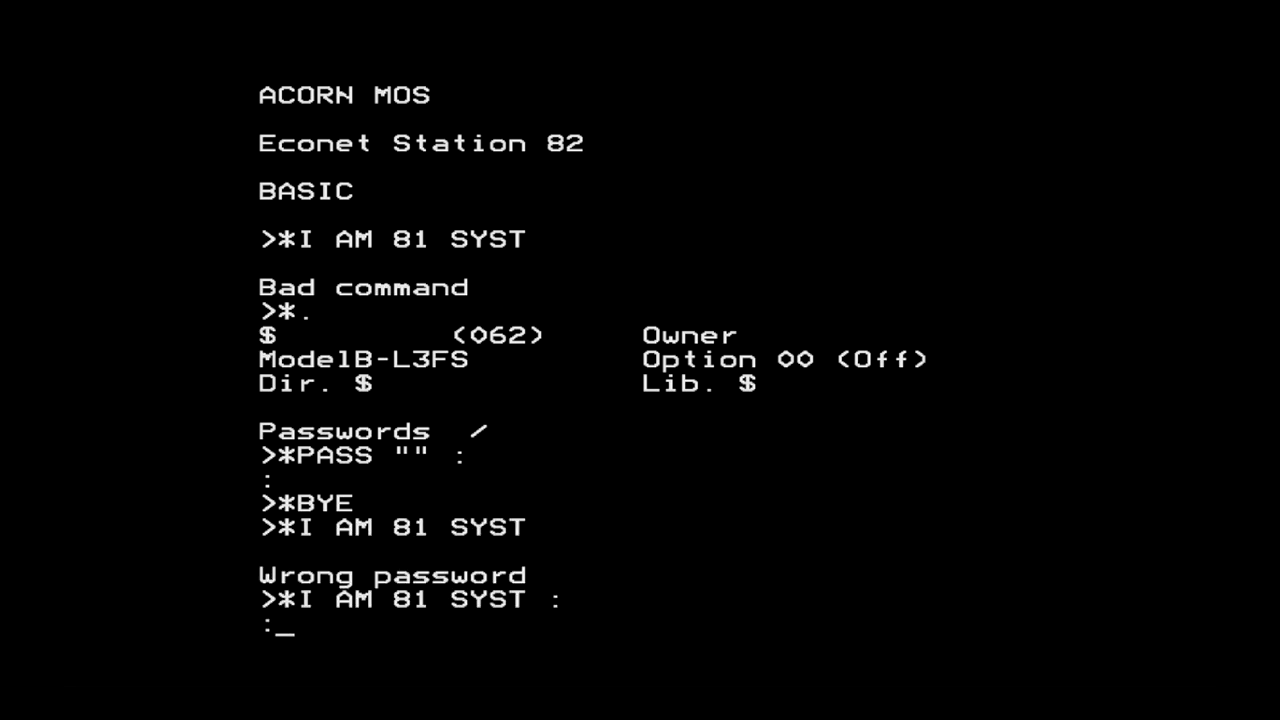
key(Return)
Switch to ADFS and list the root catalogue of hard disc drive 4
text(*.)
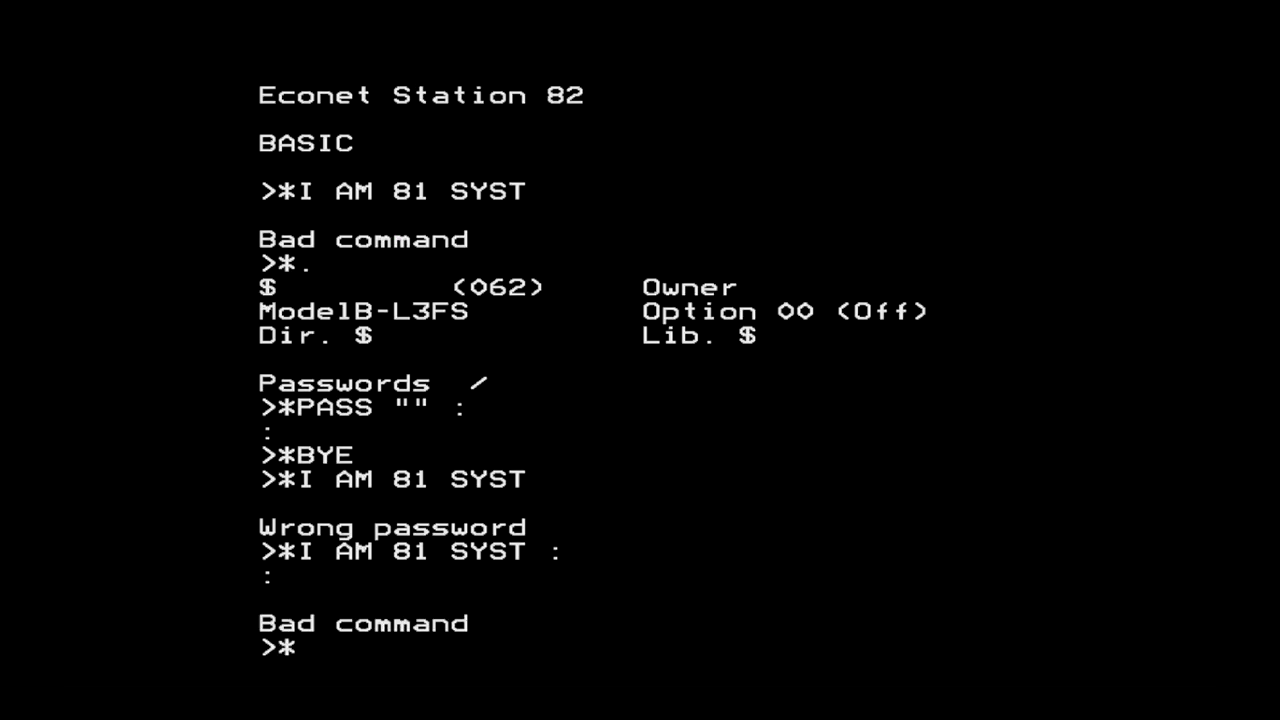
key(Return)
text(*ADFS)
key(Return)
text(*DIR :4.$)
key(Return)
text(*.)
key(Return)
Tree-copy the hard disc's LIBRARY folder to NET:$.Library and list the copy
text(*UTILS.TREECOPY ADFS)
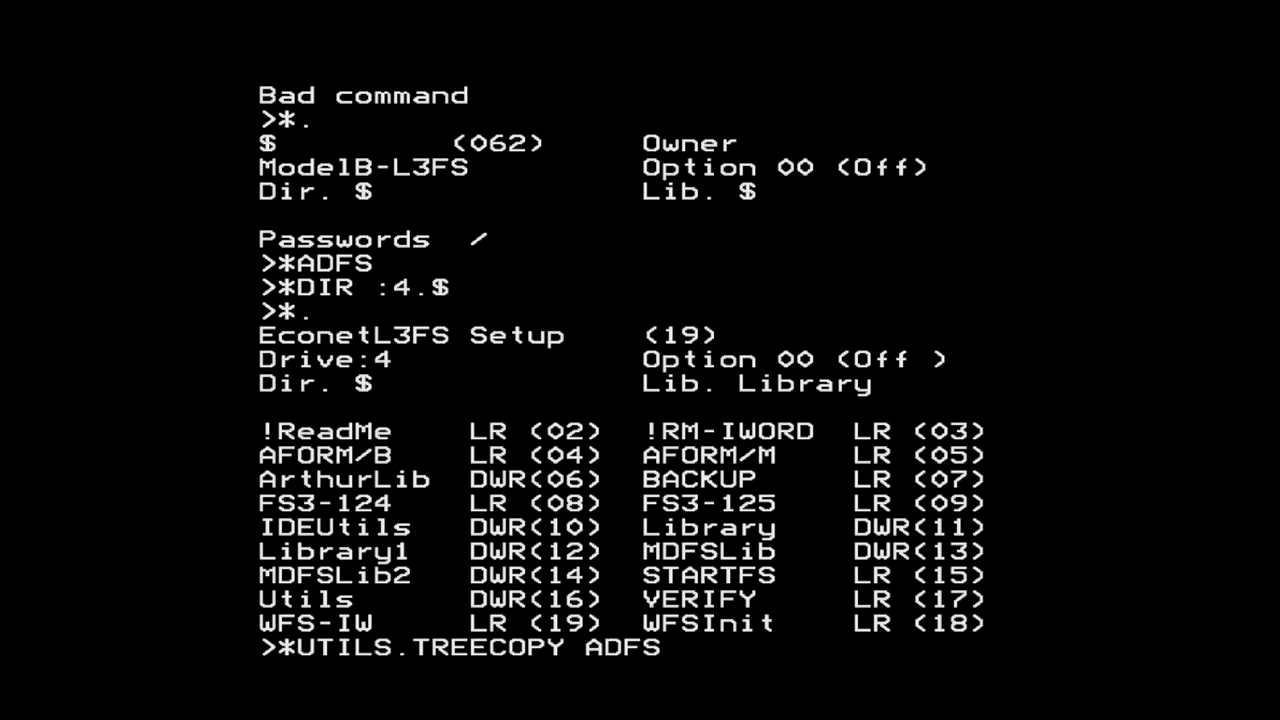
text(::4.$.LIBRARY NET:$.Library)
key(Return)
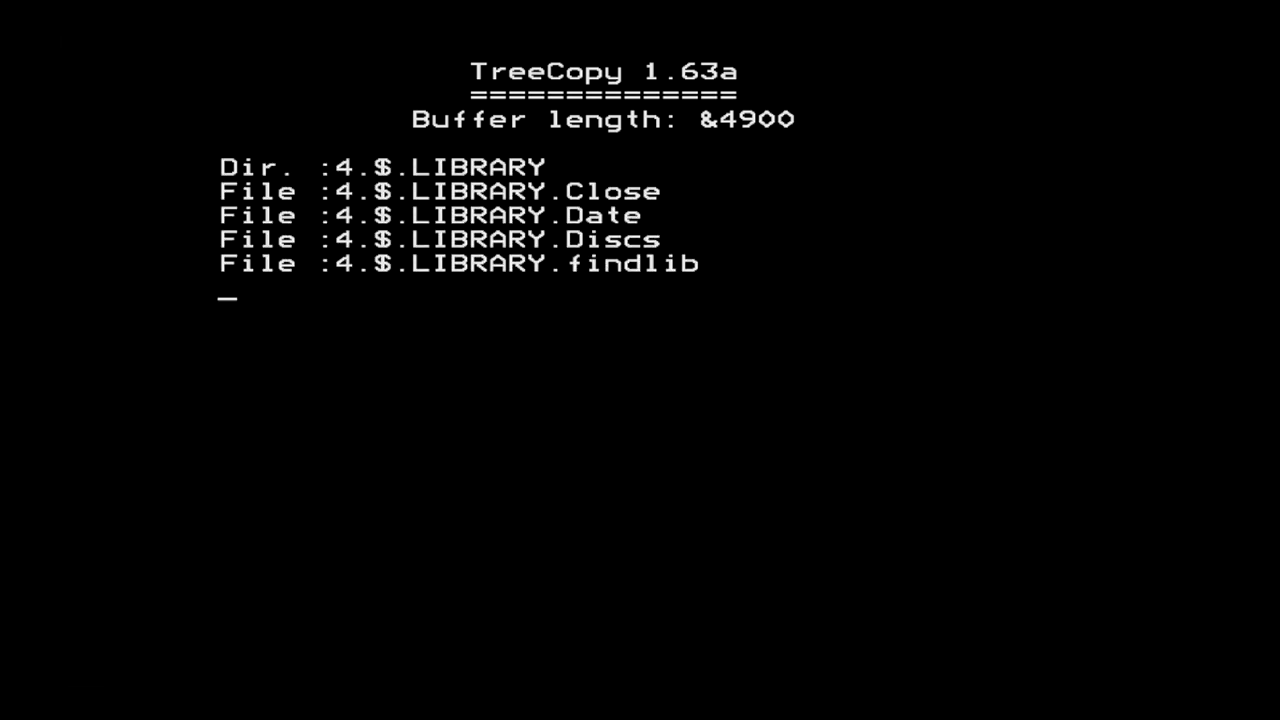
text(*.)
key(Return)
Tree-copy LIBRARY1 from drive 4 onto the file server and return to the network filing system
text(*DIR :4.$)
key(Return)
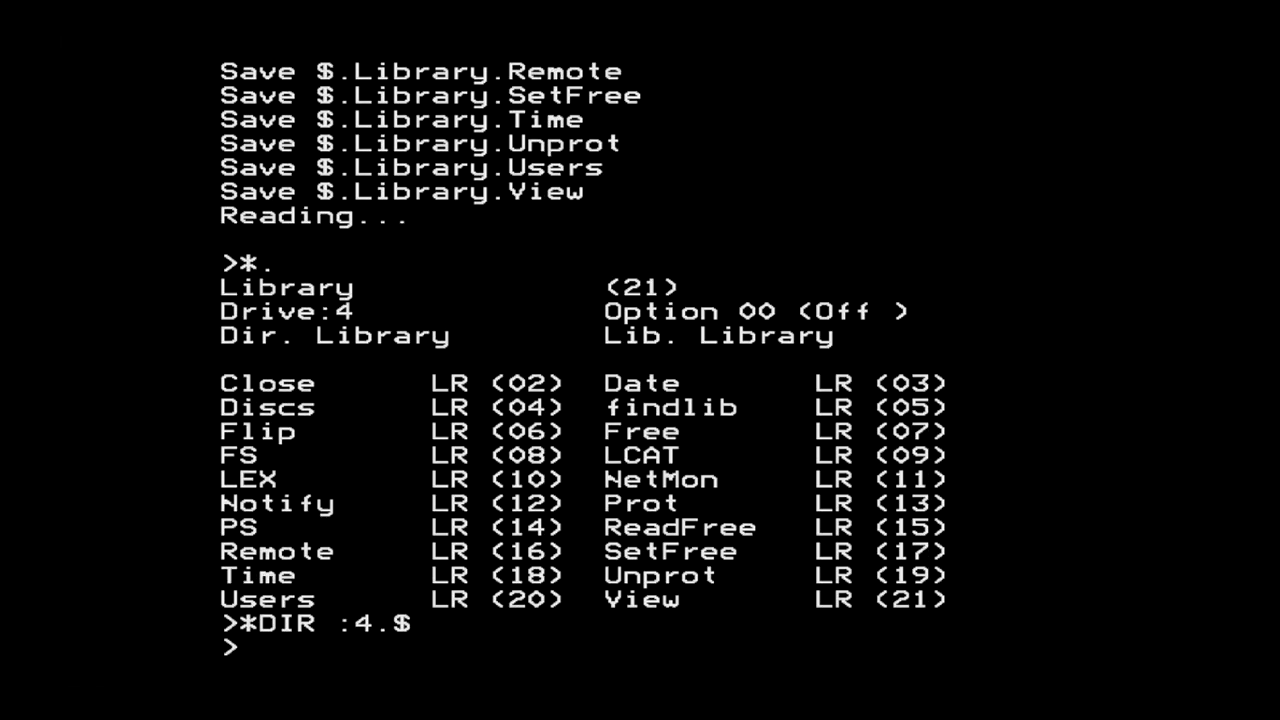
text(*UTILS.TREECOPY ADFS::4.$.LIBRARY1 NET:$.Library)
key(Return)
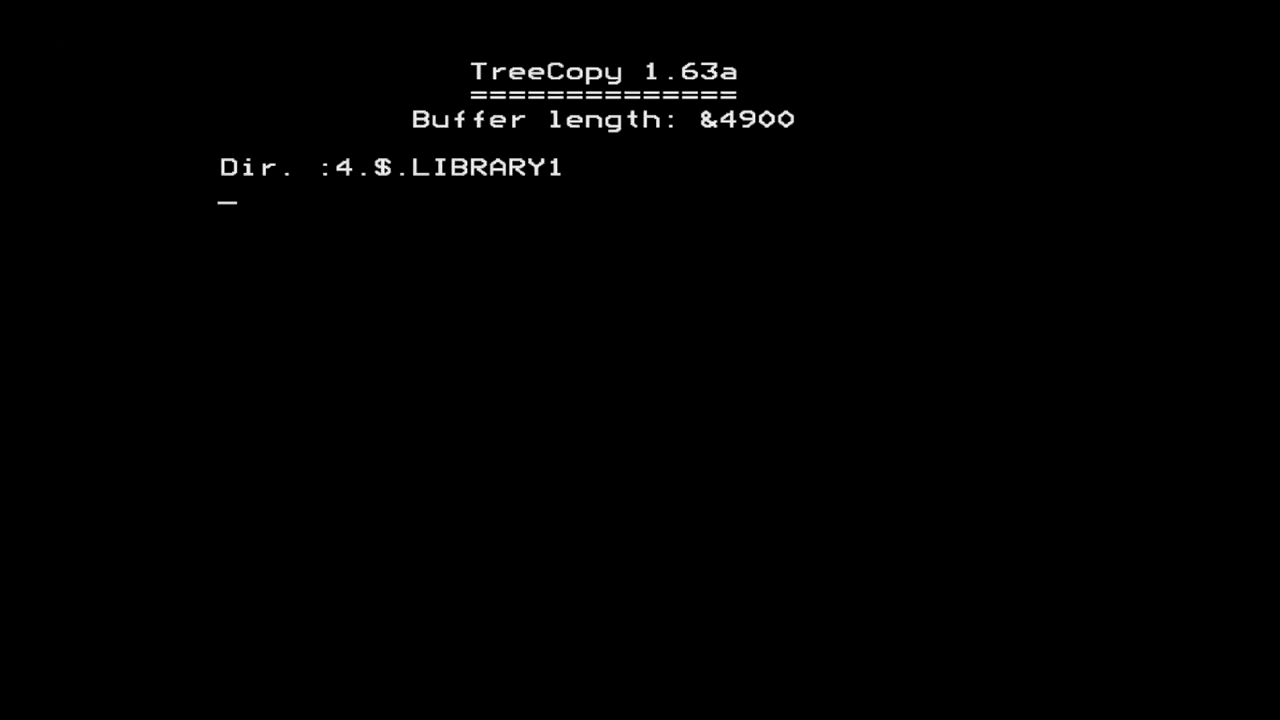
text(*NET)
key(Return)
text(*.)
Browse the server's LIBRARY and $.LIBRARY1 directories and list their contents
key(Return)
text(*DIR LIBRARY)
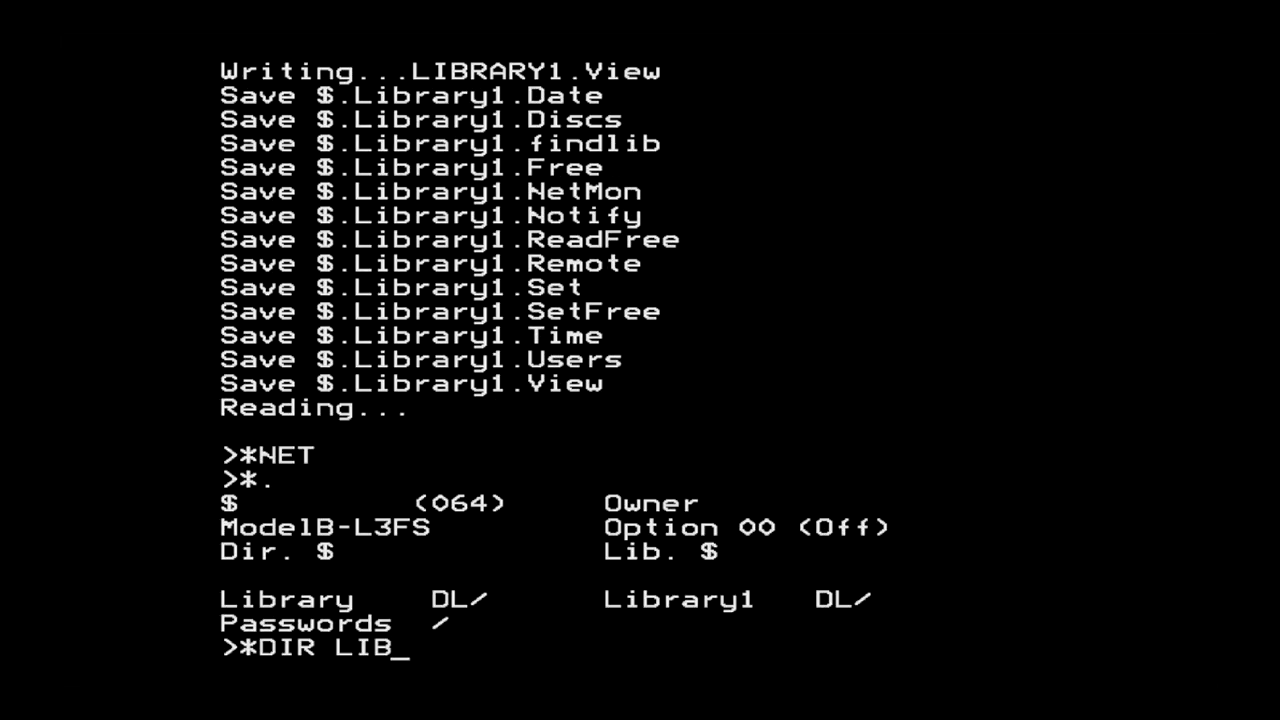
key(Return)
text(*.)
key(Return)
text(*DIR $.LIBRARY1)
key(Return)
text(*.)
key(Return)
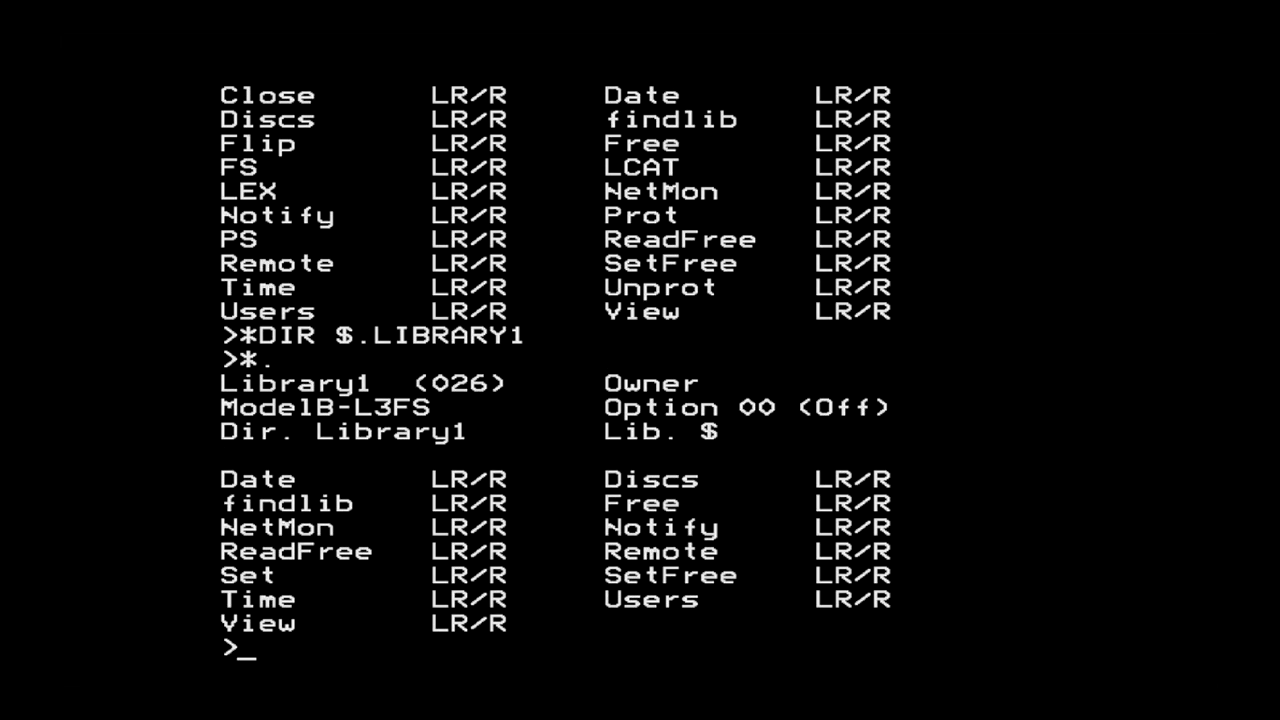
Set the Set file's access to LR so only its owner can read it, and confirm
text(*ACC)
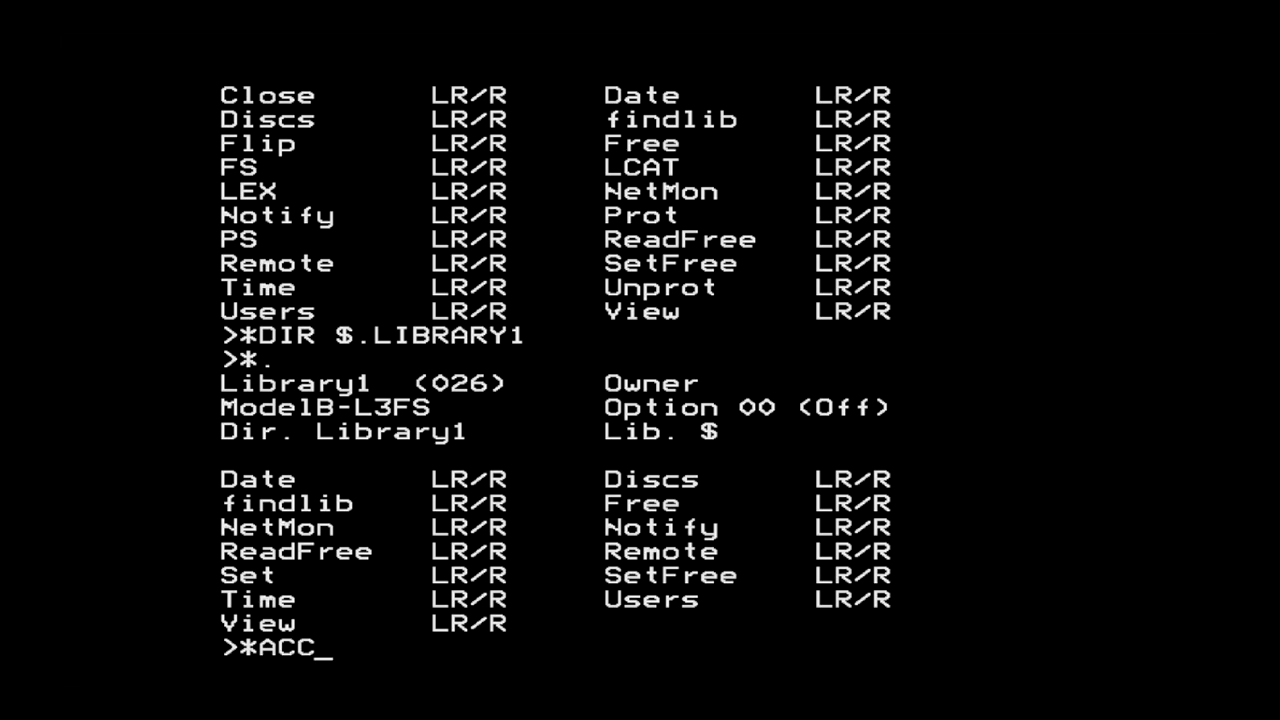
text(ESS SE)
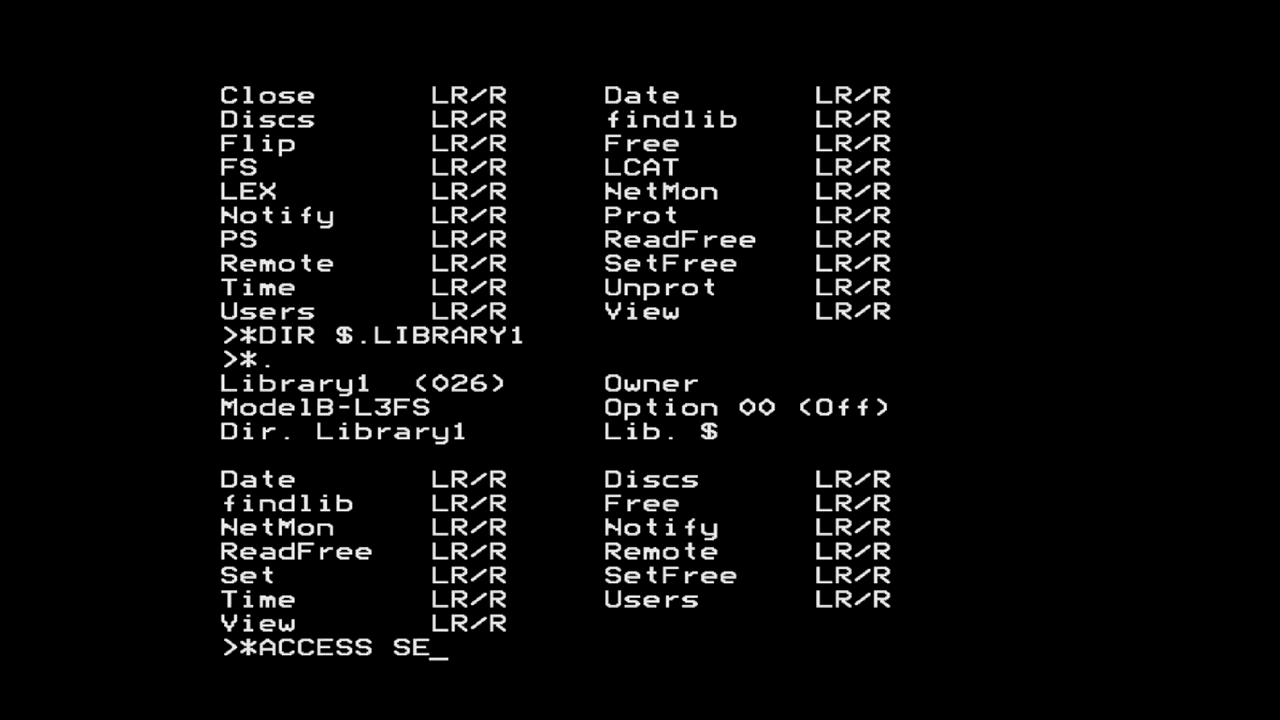
text(T LR)
key(Return)
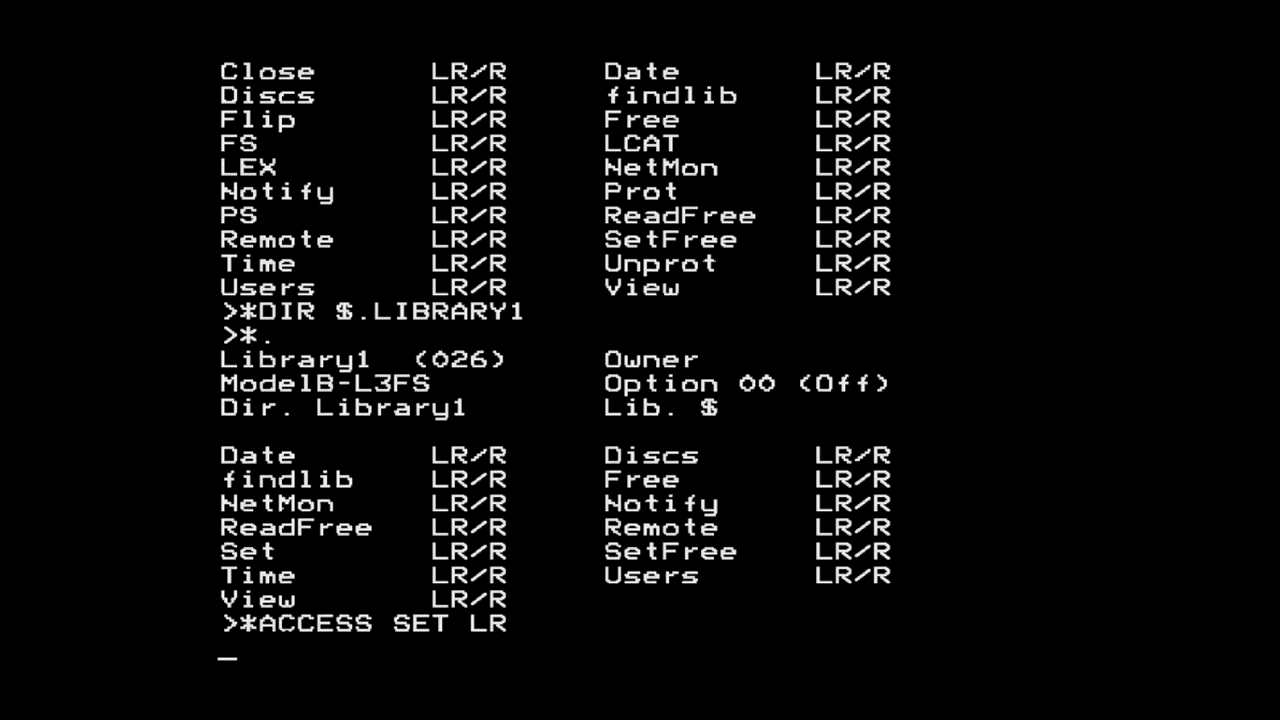
text(*.)
key(Return)
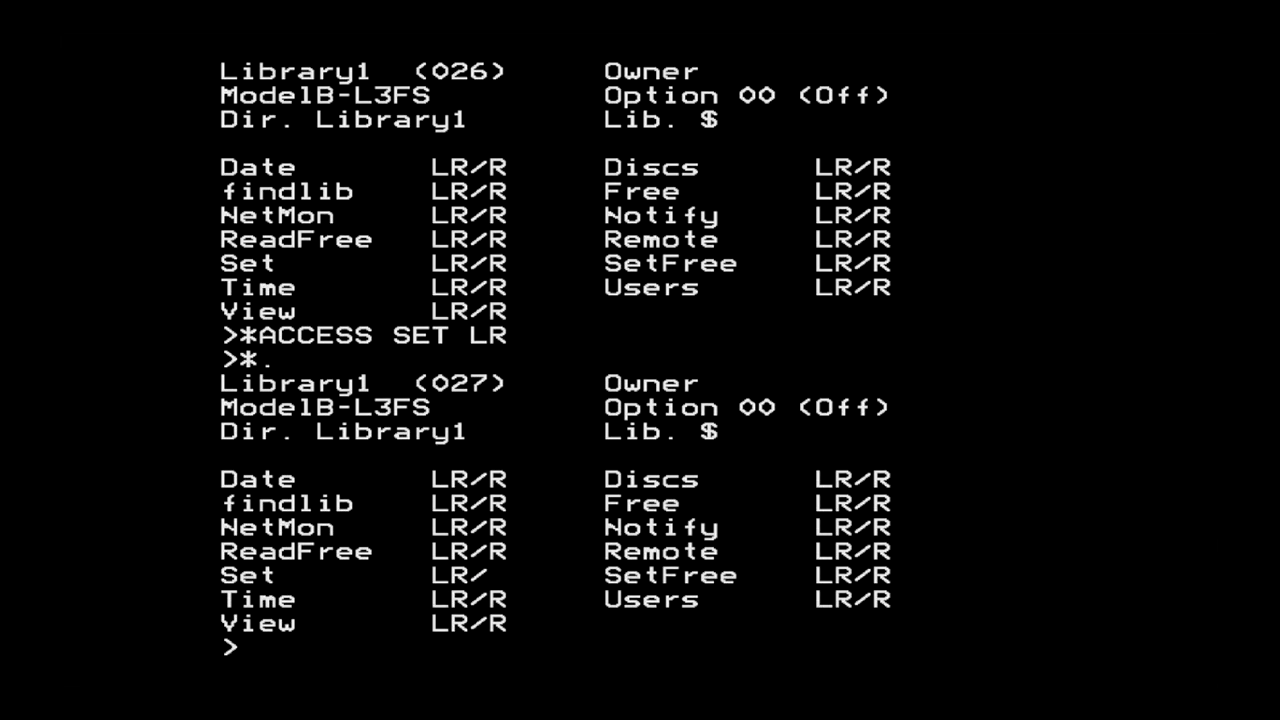
Log off, log back on to server 81 as SYST, and list the root directory
text(*BYE)
key(Return)
text(*I AM)
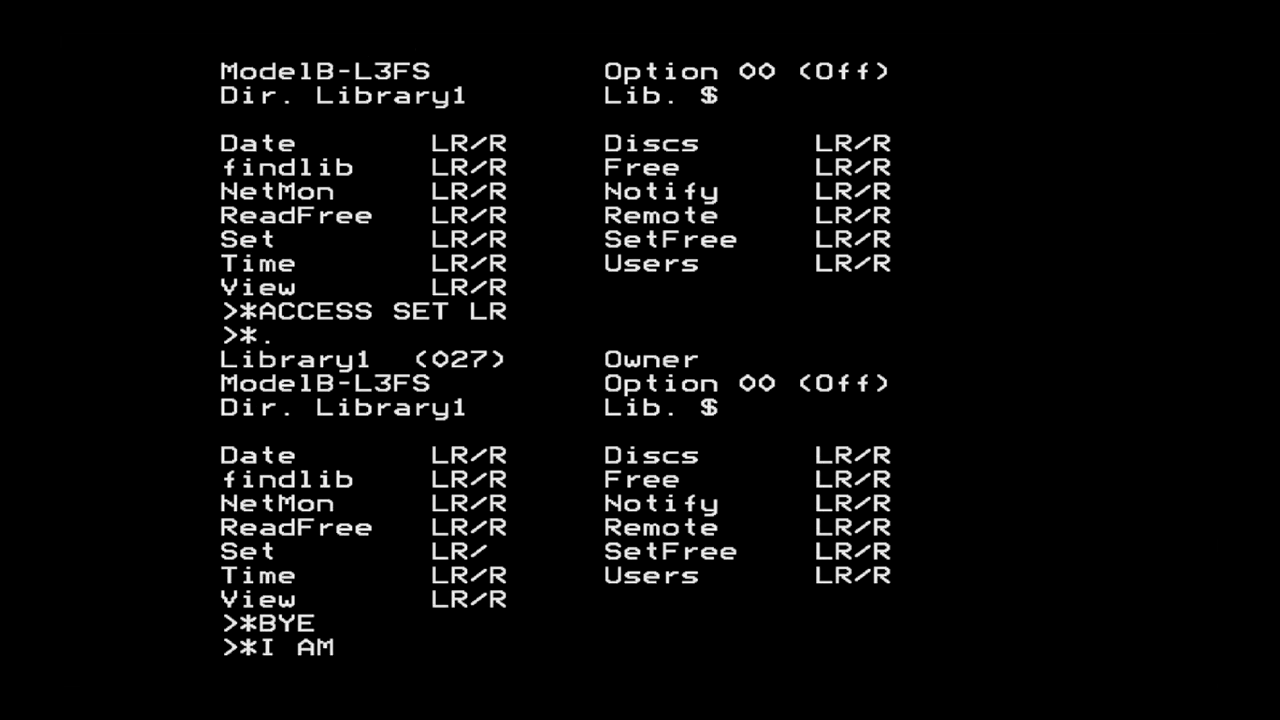
text( 81 SYST :)
key(Return)
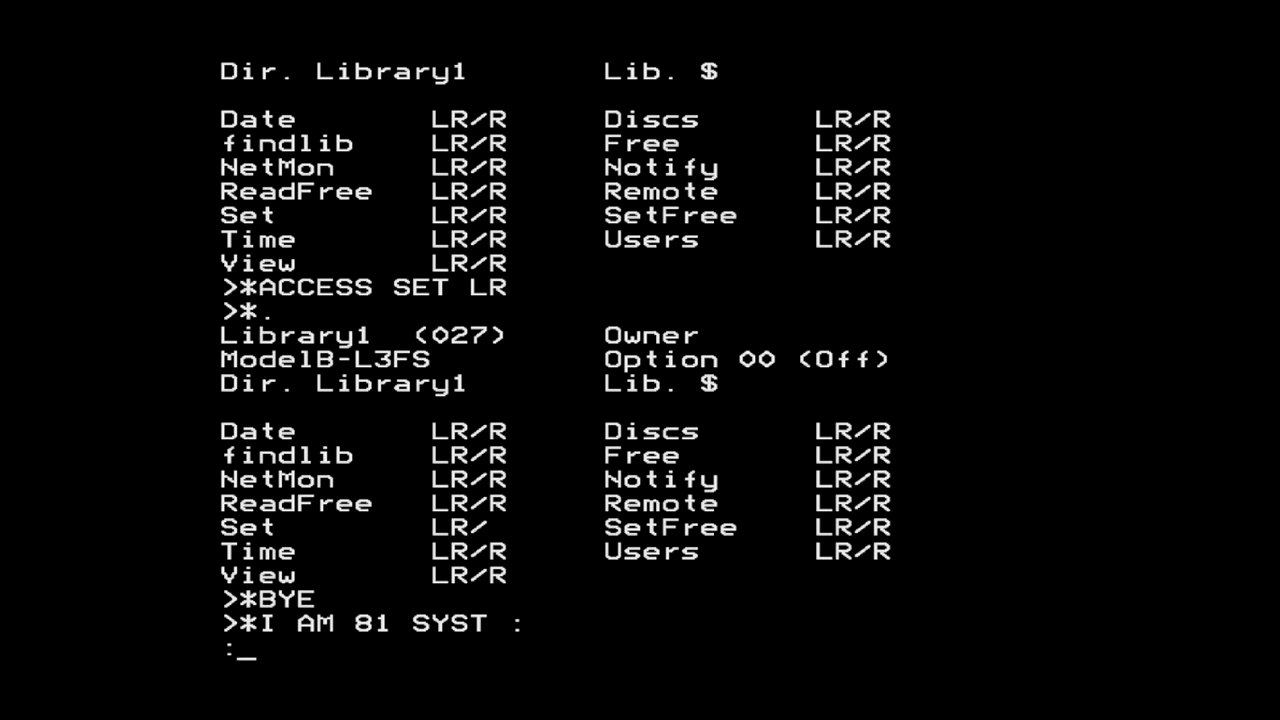
key(Return)
text(*.)
key(Return)
Create the new user RCF and its RCF home directory
text(*NEWUSER RCF)
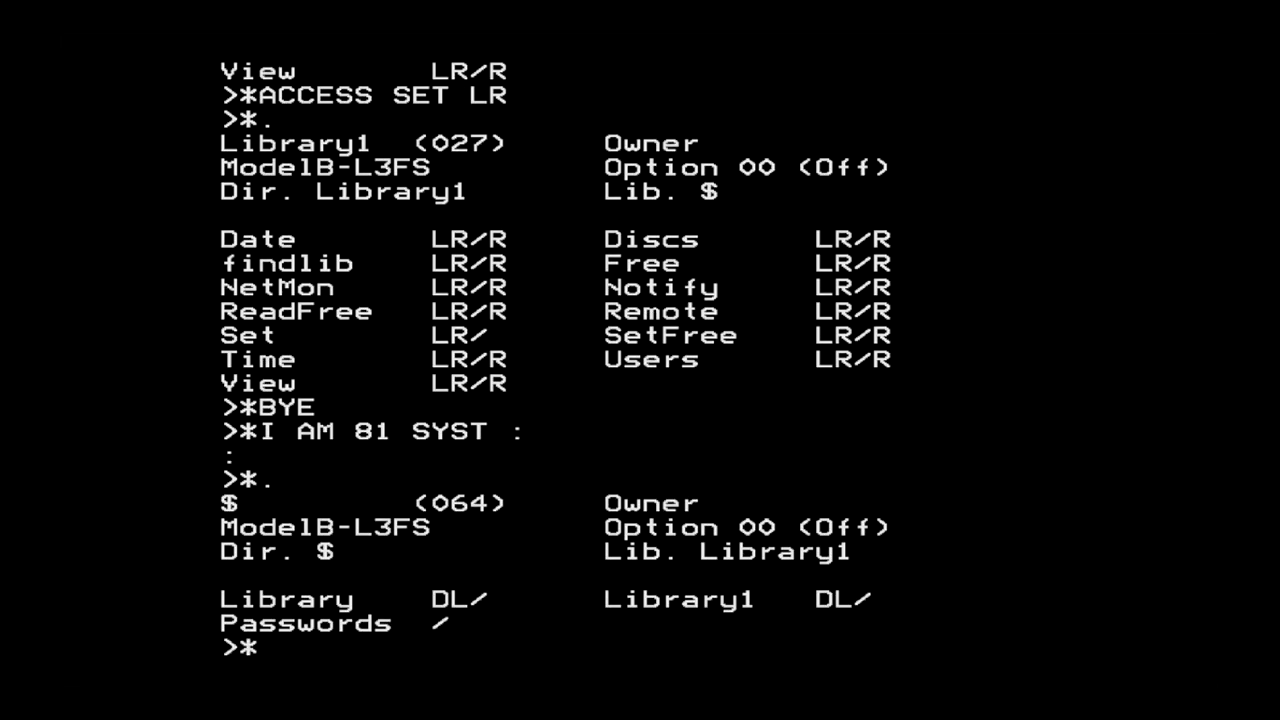
key(Return)
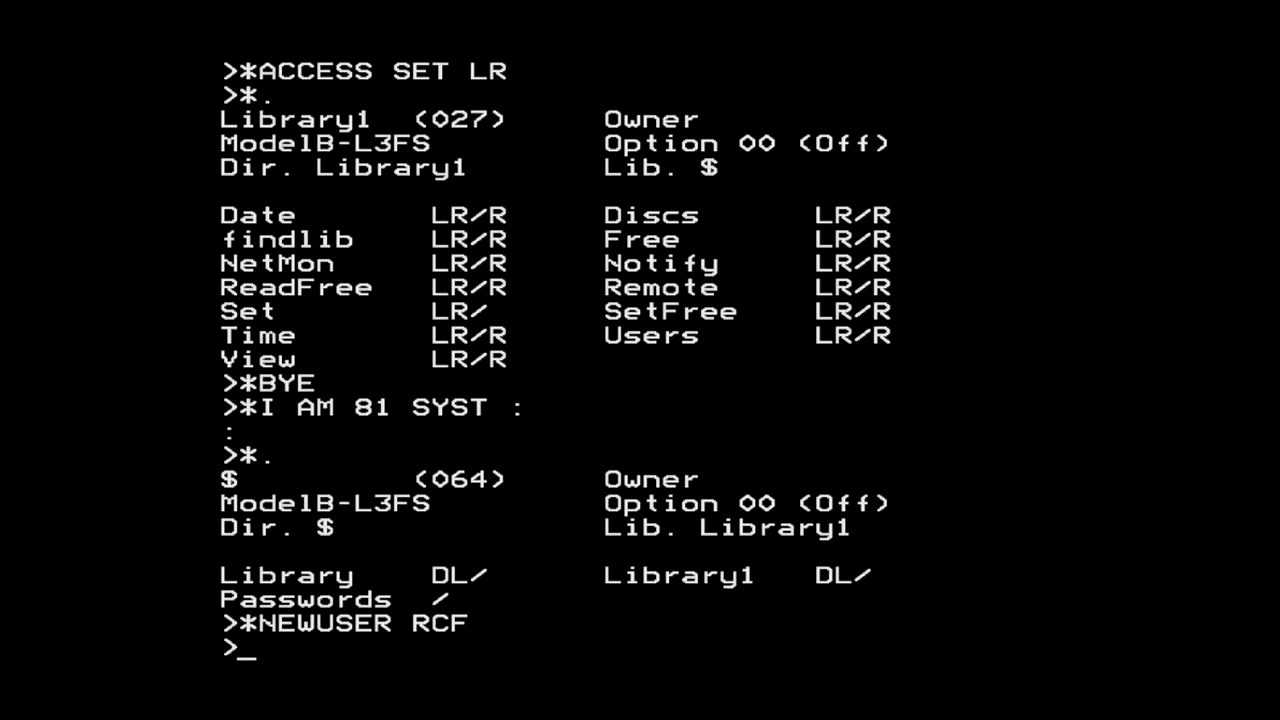
text(*CDIR RCF)
key(Return)
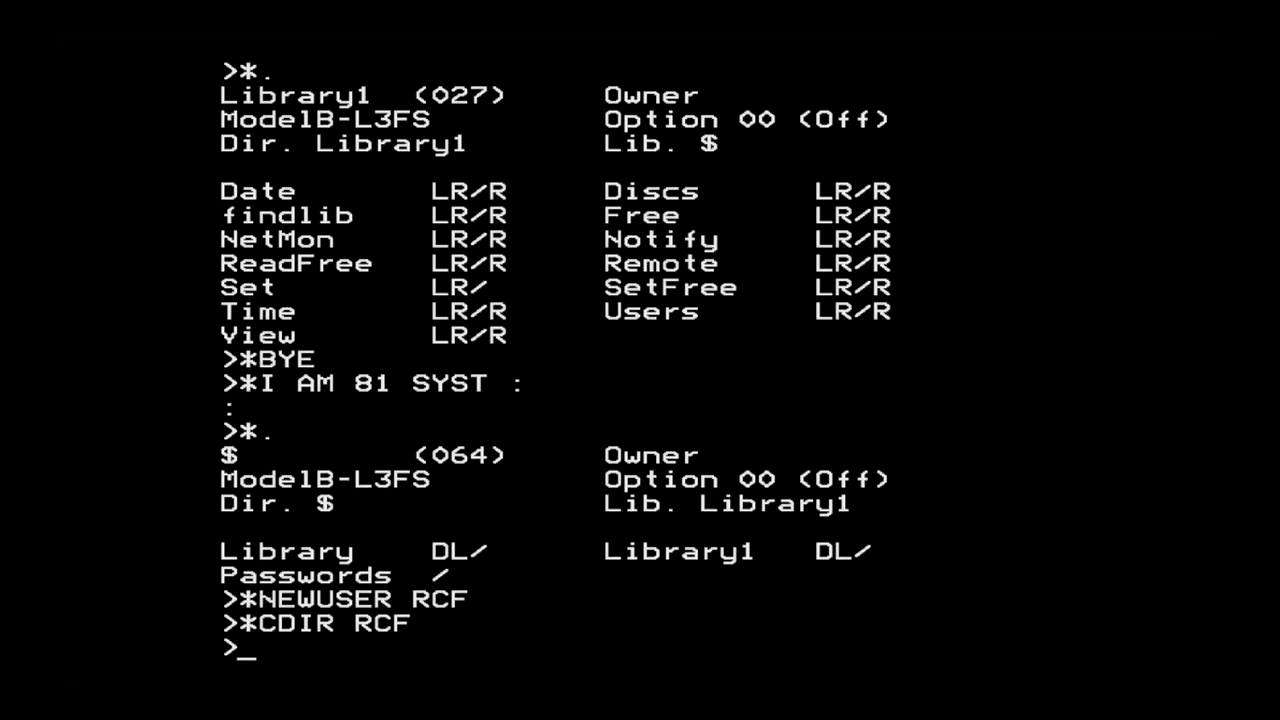
Log on as RCF, list its home directory, and start setting its password with *PASS
text(*BYE)
key(Return)
text(*I AM RCF)
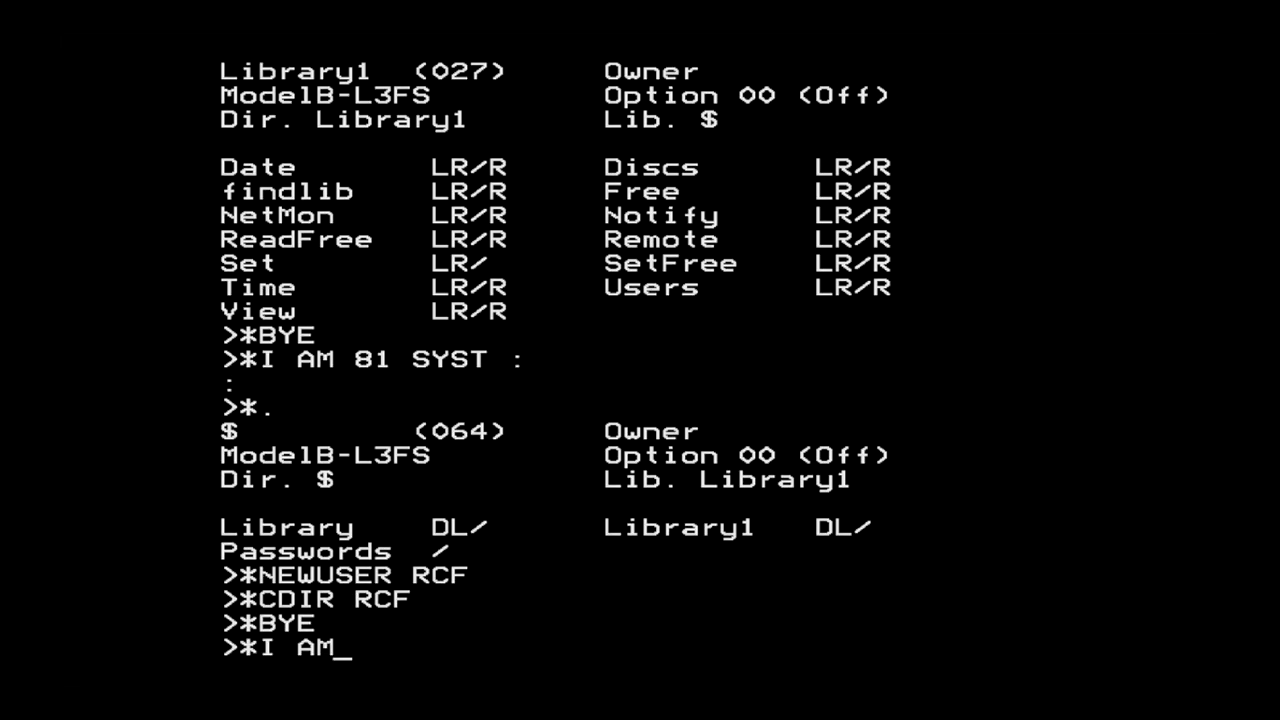
key(Return)
text(*.)
key(Return)
text(*PASS "" :)
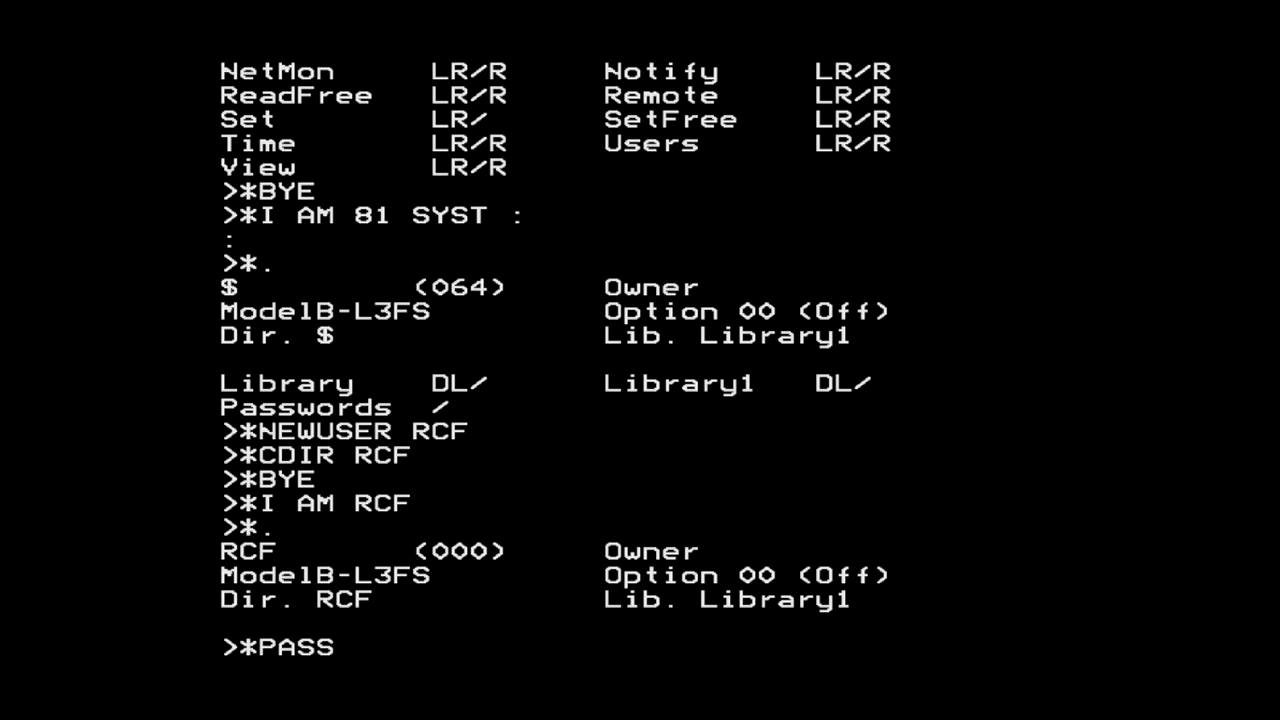
key(Return)
key(Return)
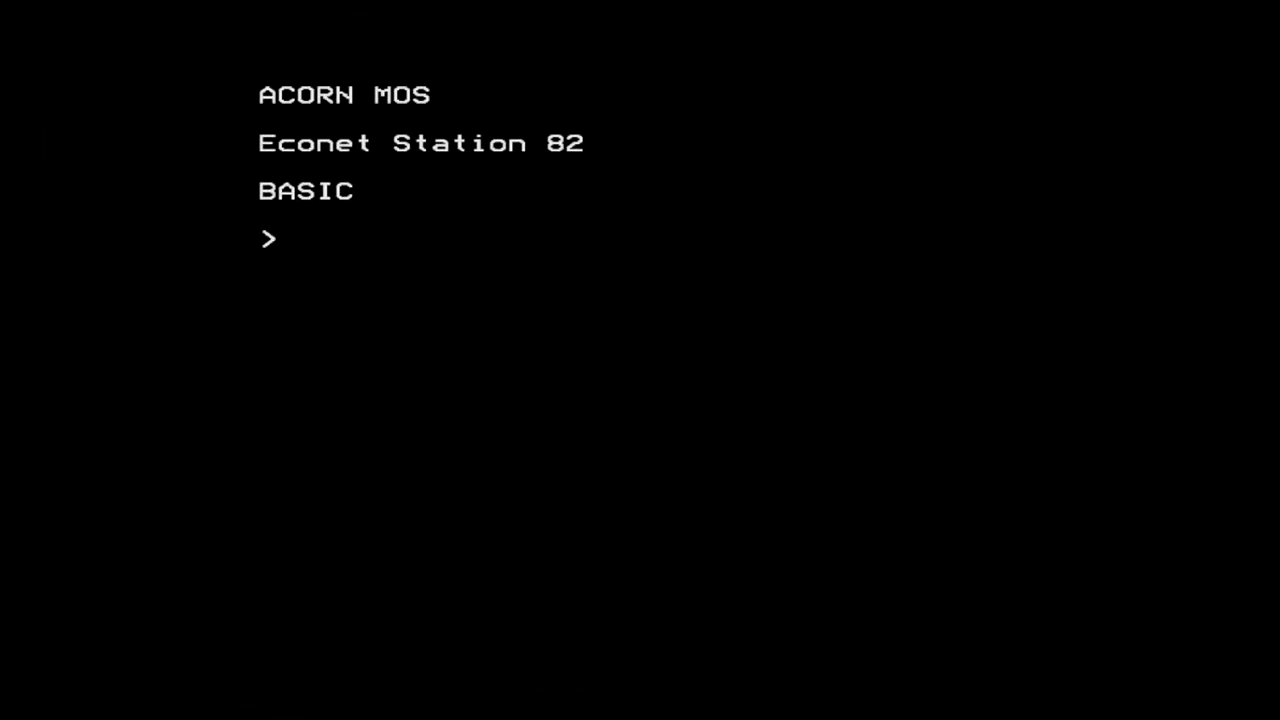
As SYST on server 81, create user DORAEMON and a DORAEMON home directory
text(*I AM 81 SYST :)
key(Return)
text(*NEWUSER DORAEMON)
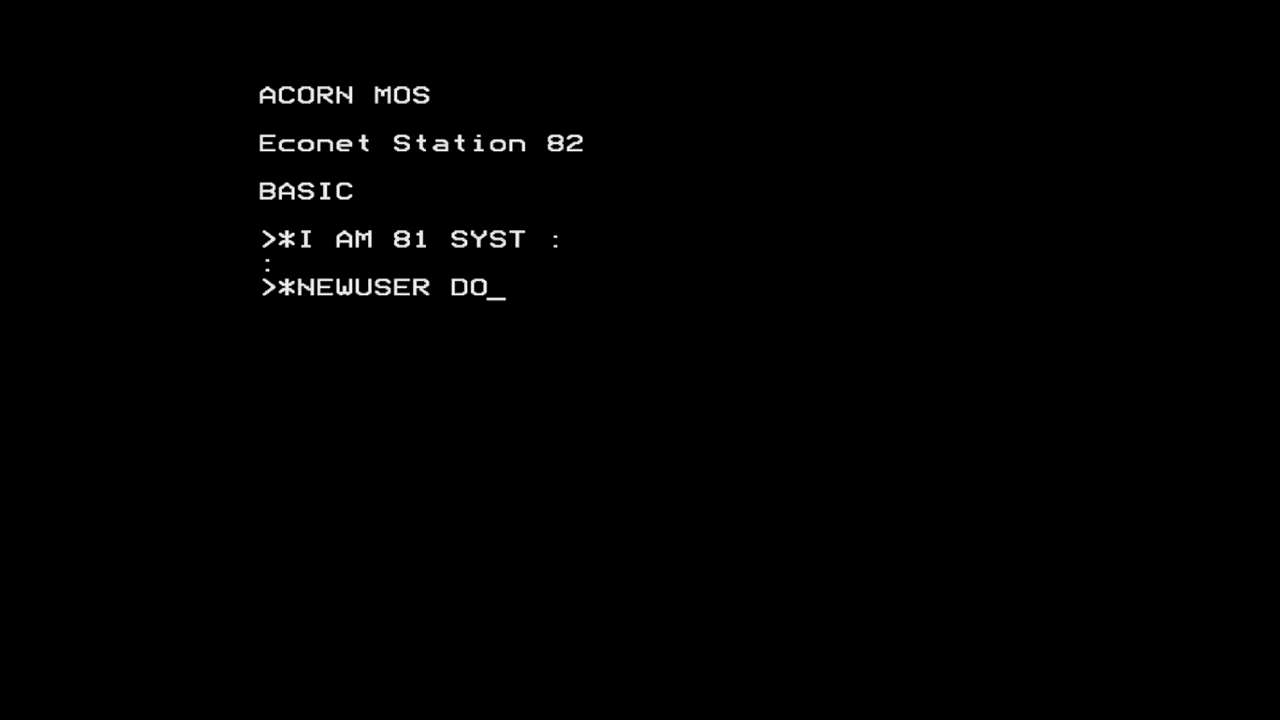
key(Return)
text(*CDIR DORAEMON)
key(Return)
As DORAEMON, create 4DPocket and save 10 PRINT "Takekoputaa!" there as Takekoputa
text(*I AM )
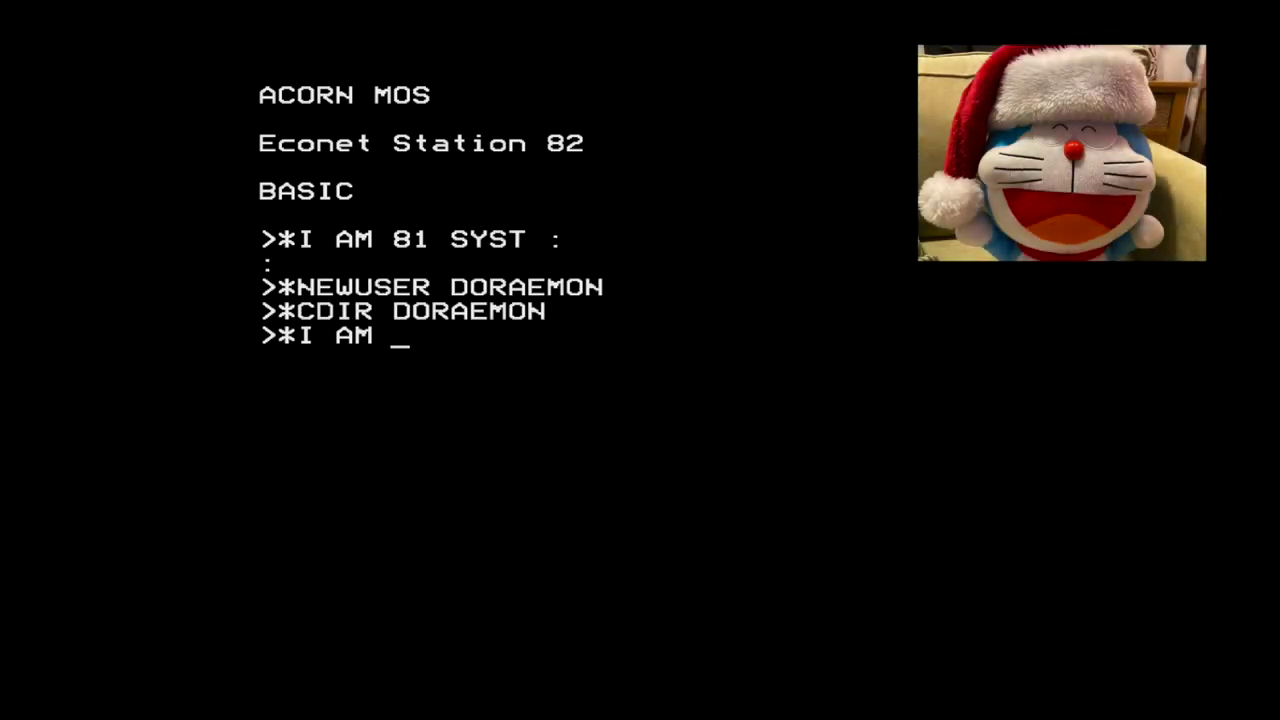
text(DORAEMON >*.)
key(Return)
text(*CDIR 4DPocket >*DIR 4DPOCKET >NEW >10 PRINT ")
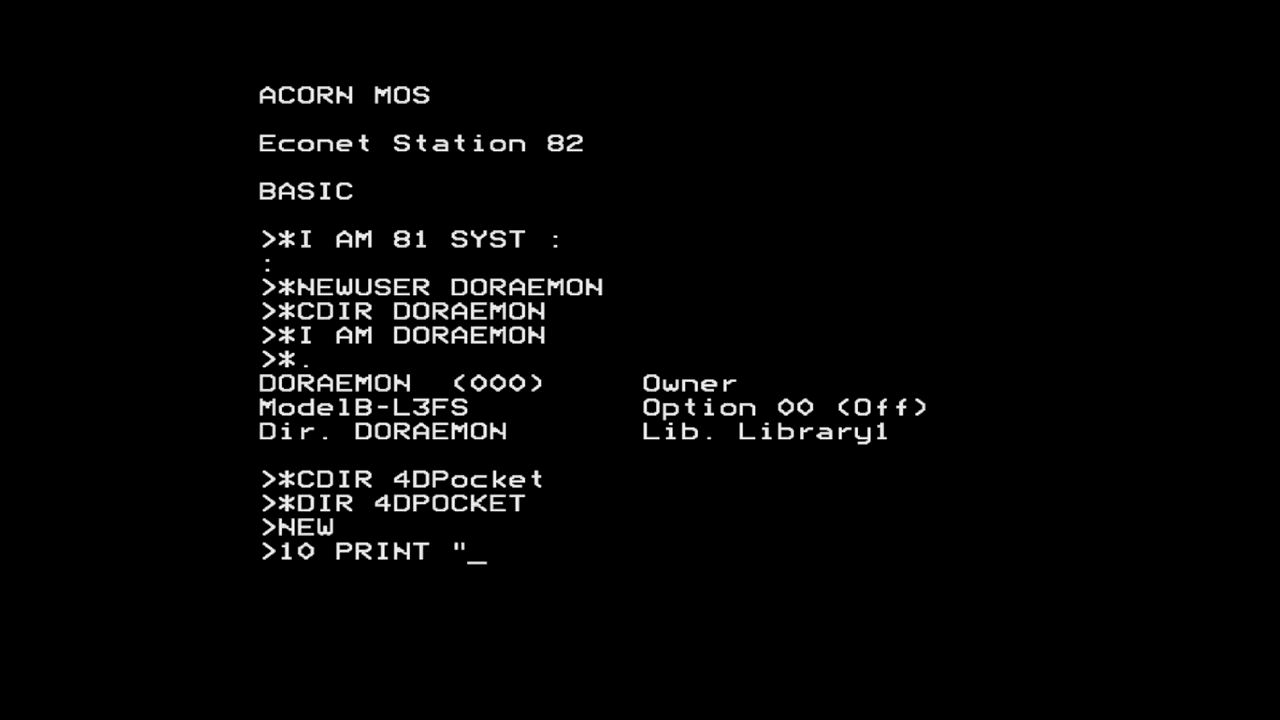
text(Takekoputaa!" >SAVE "Takekoputa")
key(Return)
text(*.)
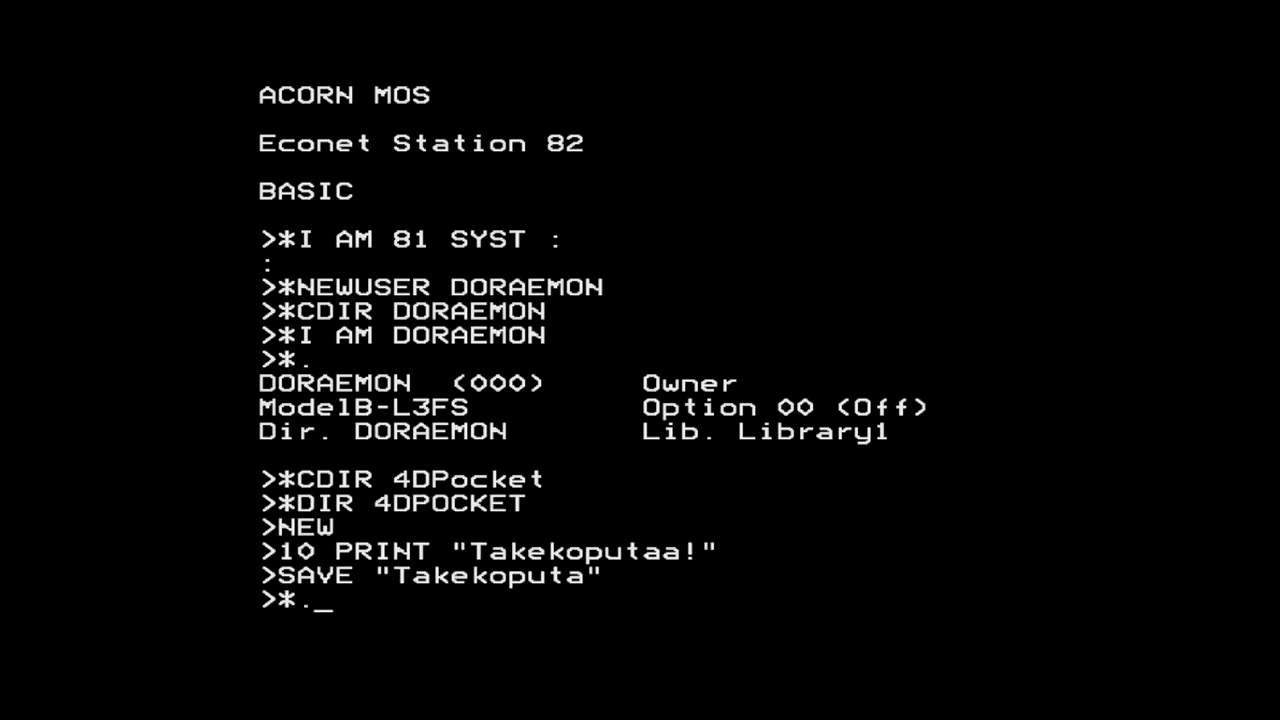
key(Return)
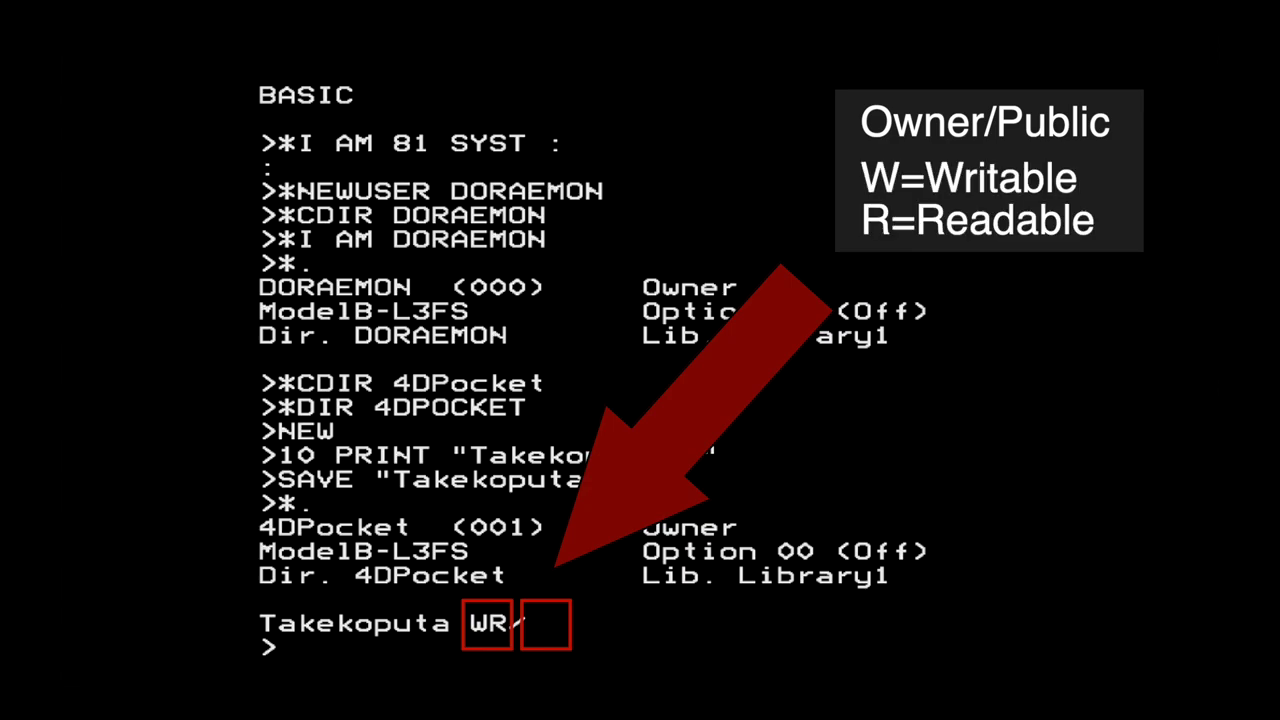
As RCF, enter $.DORAEMON.4DPOCKET and try CHAIN "TAKEKOPUTA", which fails with Insufficient access
text(*I AM RCF :)
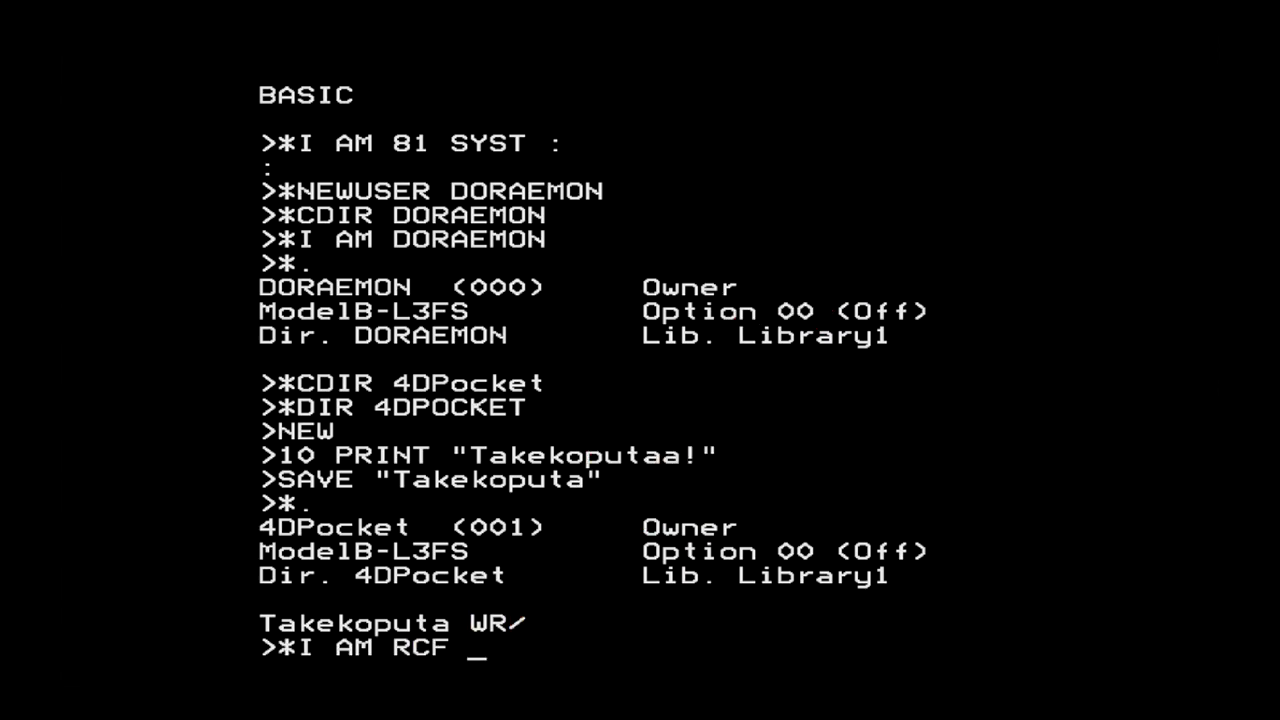
key(Return)
key(Return)
text(*DIR $.DORAEMON)
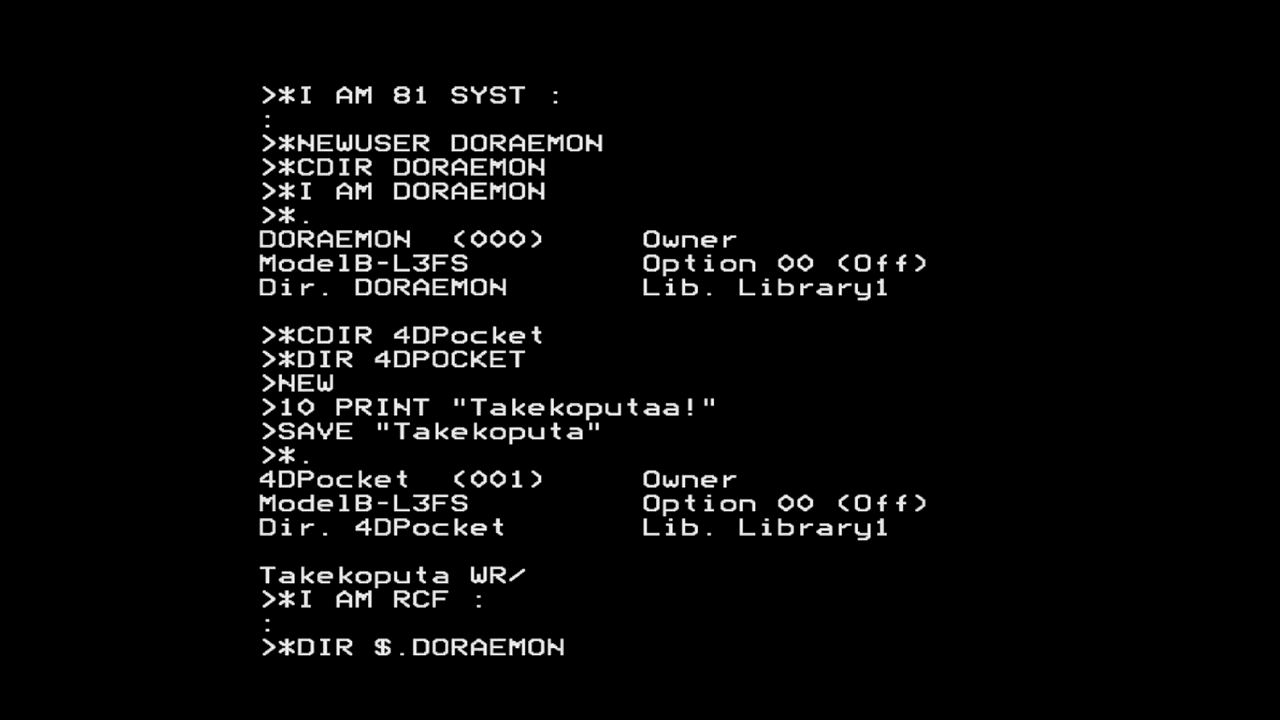
key(Return)
text(*DIR 4DPOCKET)
key(Return)
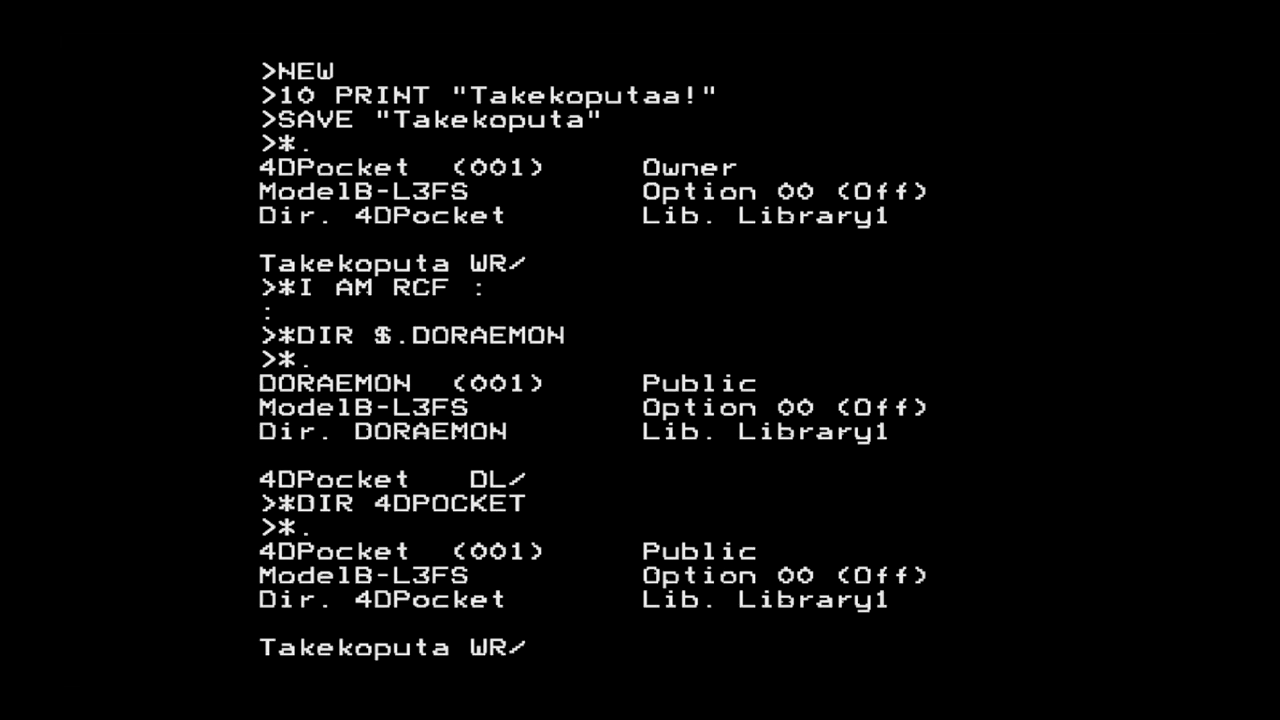
text(CHAIN "TAKEKOPUTA")
key(Return)
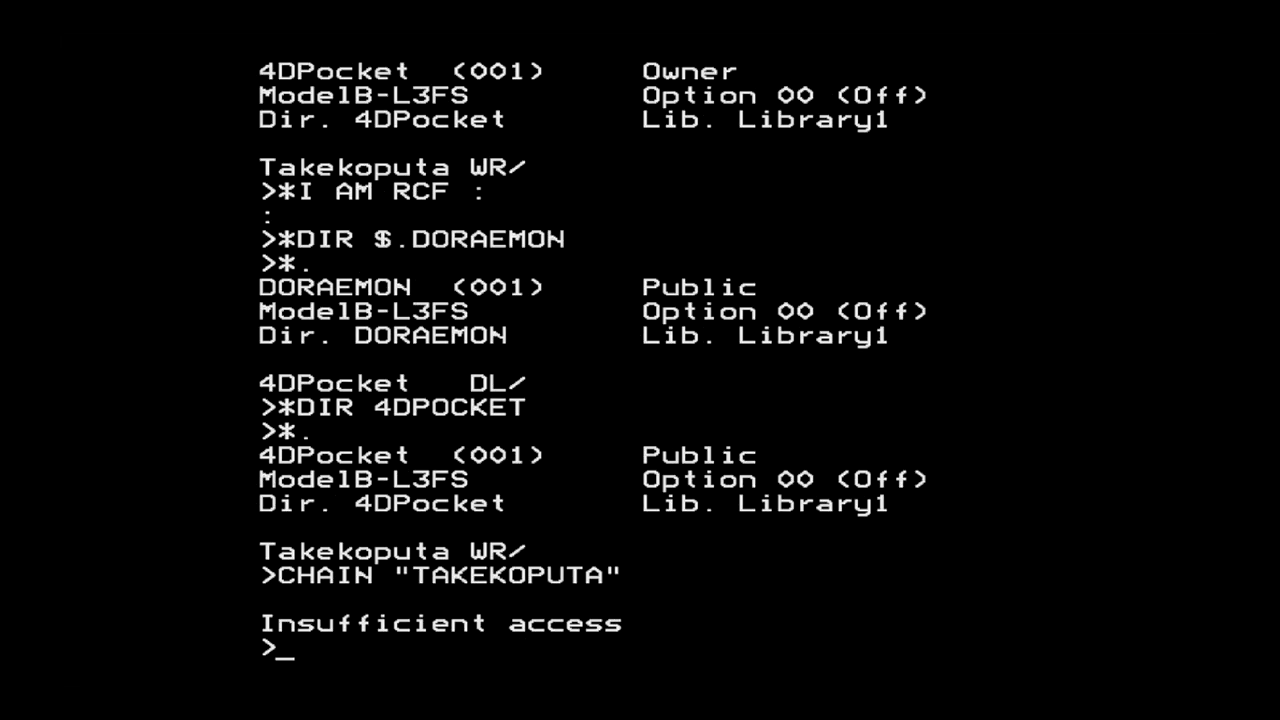
text(*I AM DORAEMON)
In 4DPOCKET, give TAKEKOPUTA RW/R access and catalogue the directory
key(Return)
text(*)
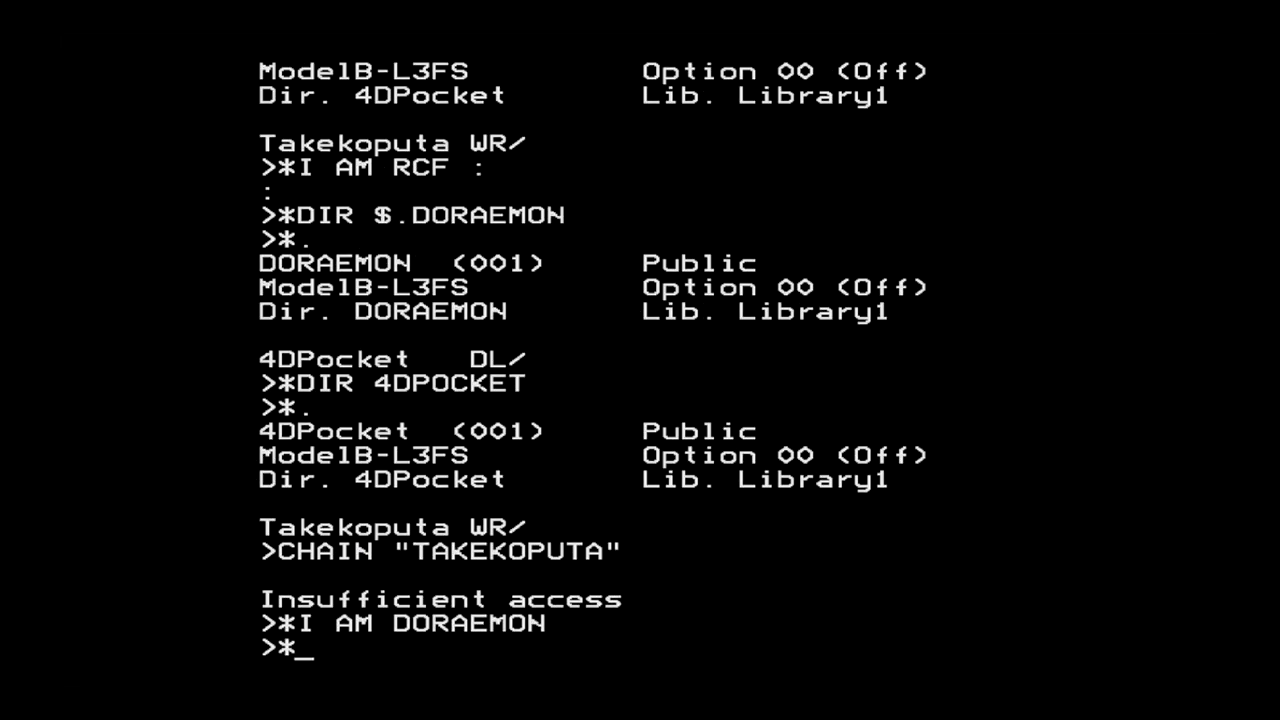
text(DIR 4DPOCKET)
key(Return)
key(Return)
text(*ACCESS TAKEKOPUTA RW/R)
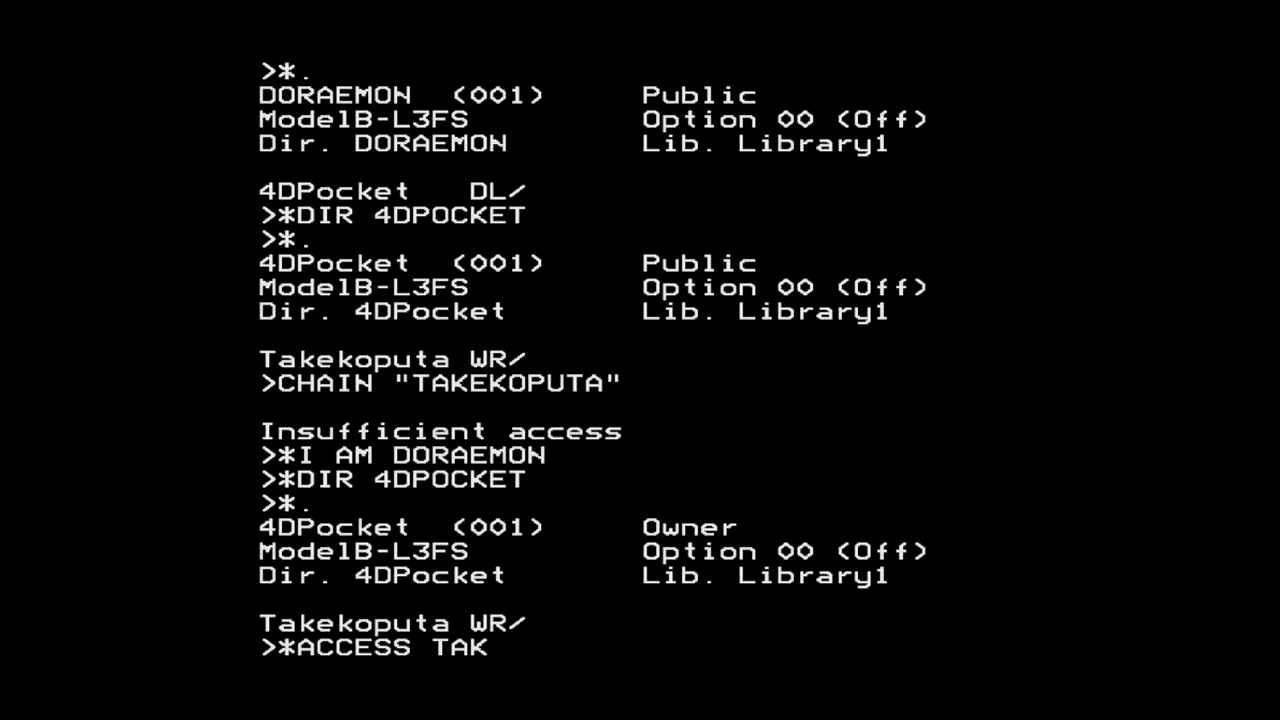
Log on as RCF, open $.DORAEMON.4DPOCKET, then run and list TAKEKOPUTA
key(Return)
text(*.)
key(Return)
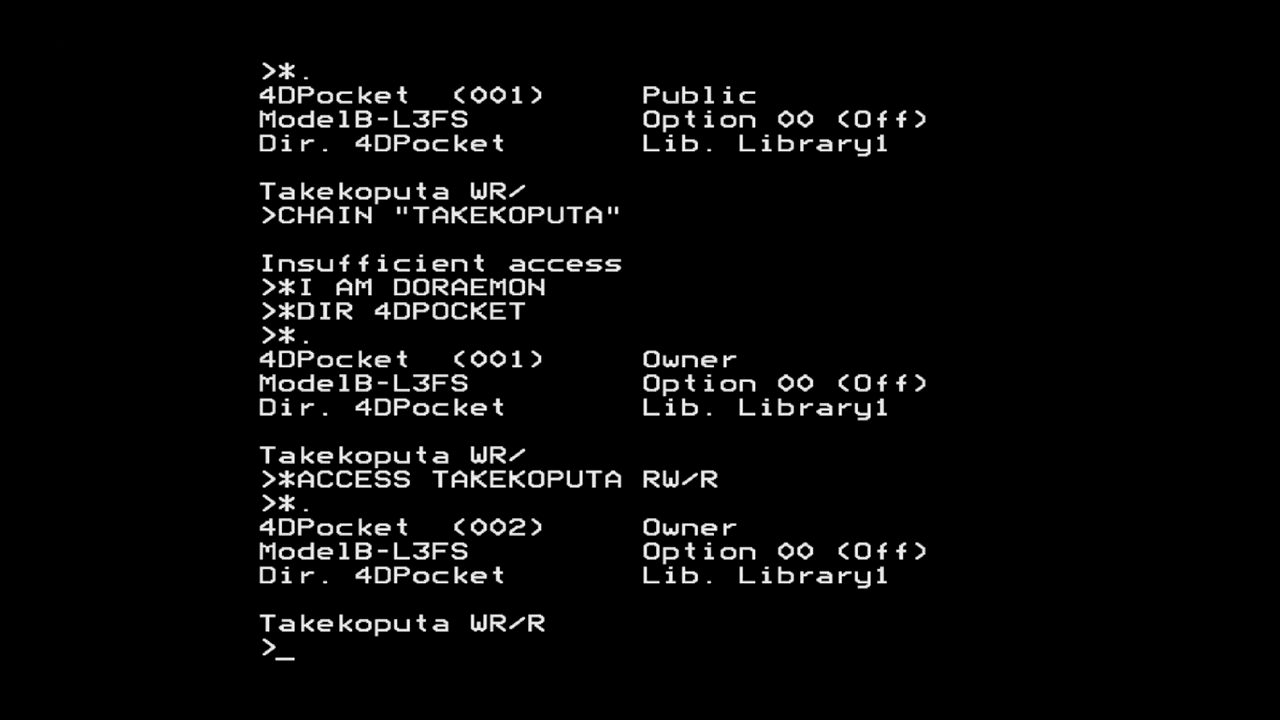
text(*I AM RCF :)
key(Return)
key(Return)
text(*DIR $.DORAEMON.4DPOCKET)
key(Return)
text(*.)
key(Return)
text(CHAIN "TAKEKOPU)
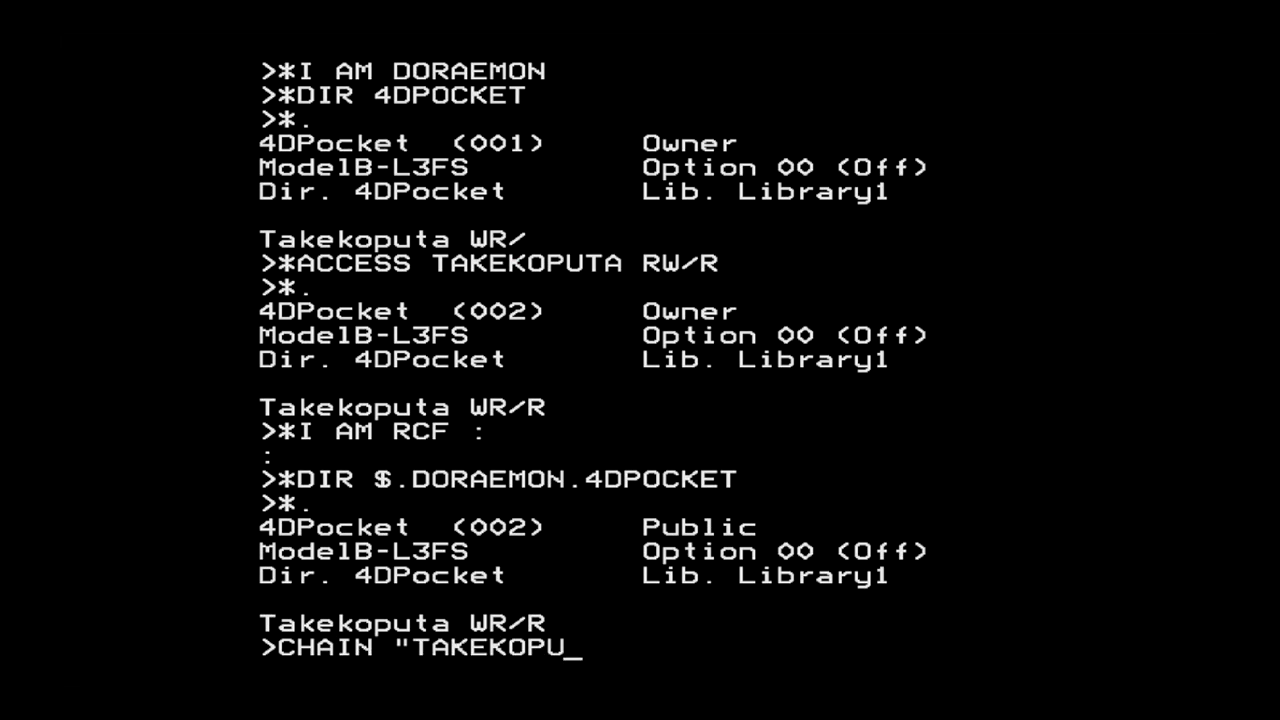
text(TA")
key(Return)
text(LIST)
key(Return)
Add line 20 PRINT "Sugoi!", then try saving as Takekoputa and Take2 and deleting TAKEKOPUTA
text(20 PRINT "Sugoi!")
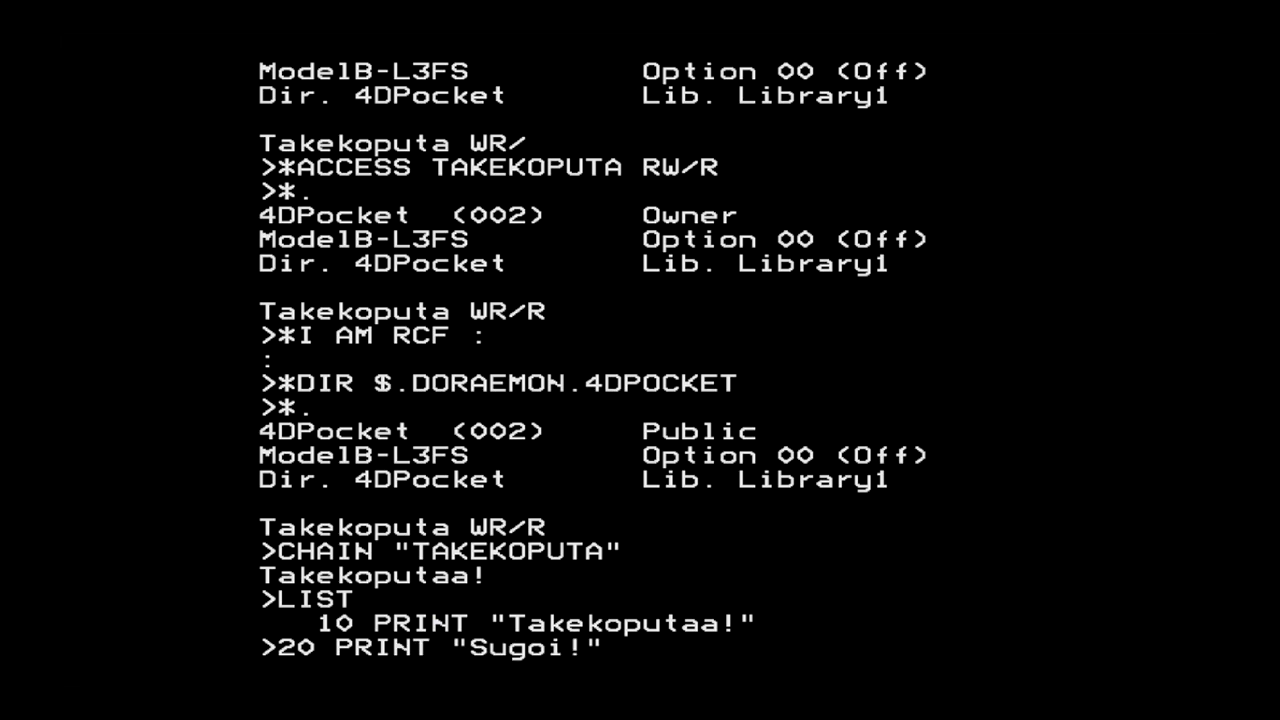
key(Return)
text(SAVE "Takekoputa")
key(Return)
text(SAVE "Take2")
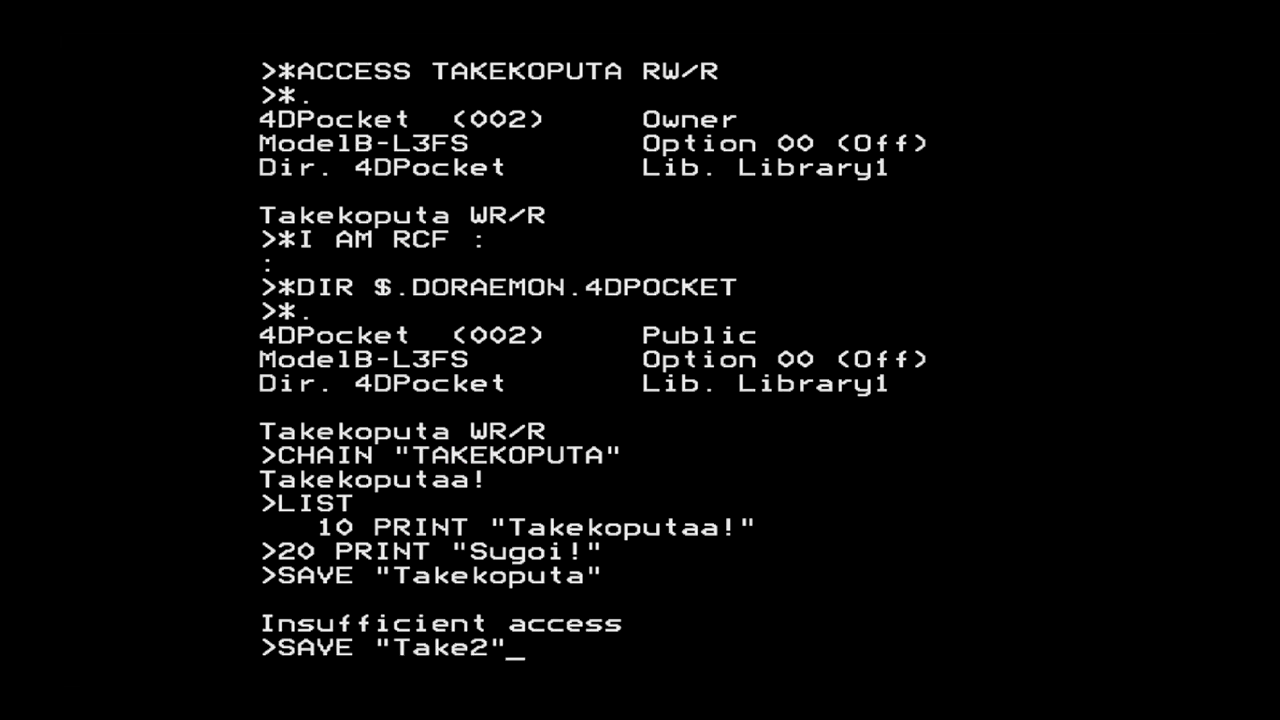
key(Return)
text(EL. TAKEKOPUTA)
key(Return)
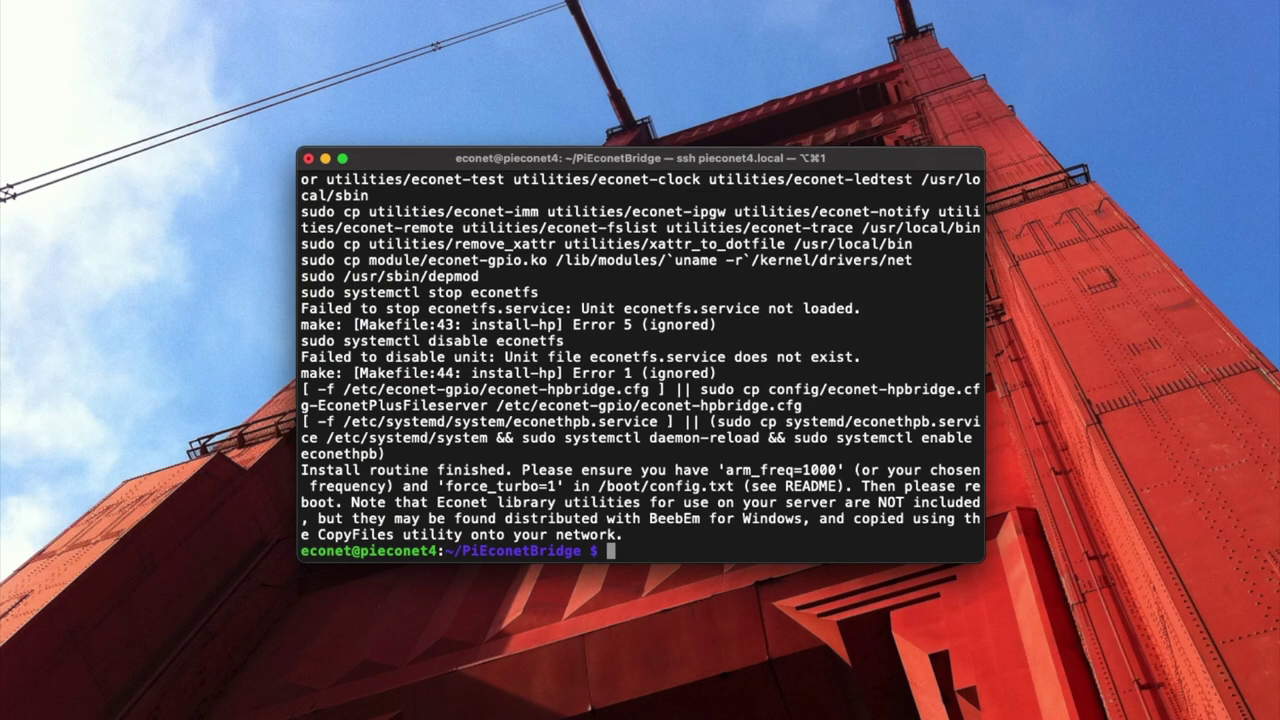
Start econethpb.service with sudo systemctl and check its status using ^start^status
text(sudo systemctl start econethpb.service)
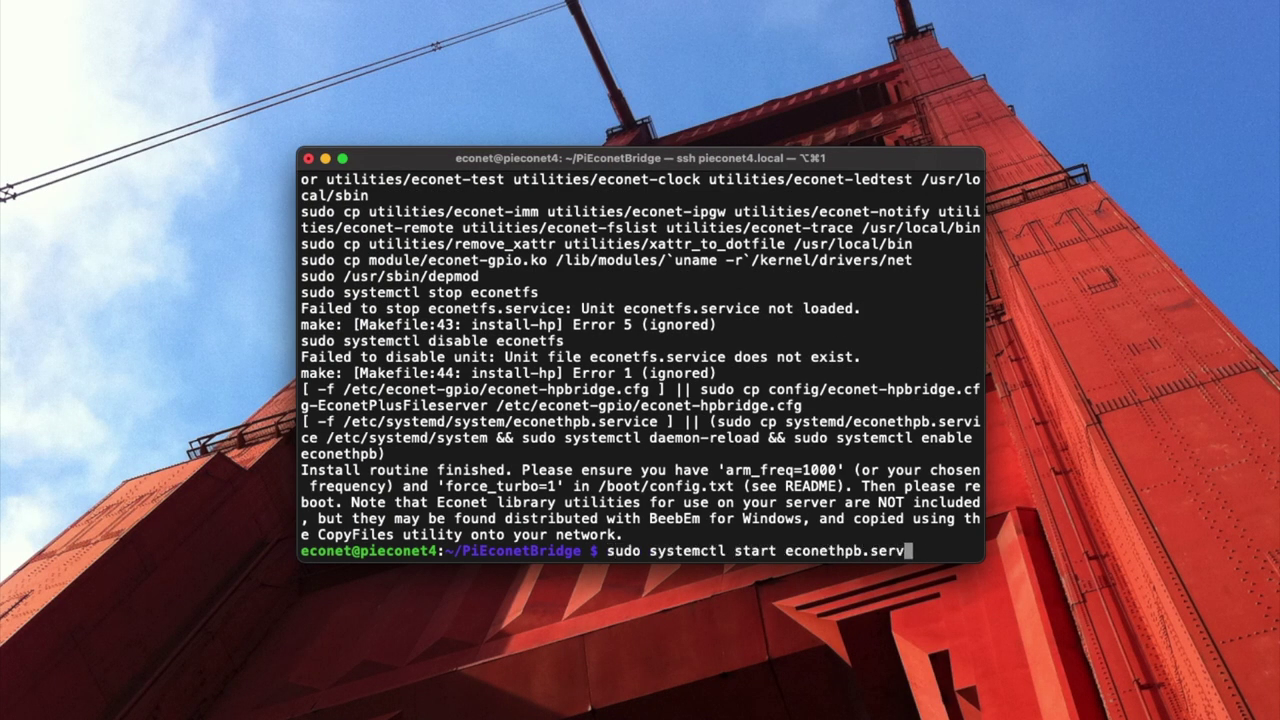
key(Return)
text(^start^status)
key(Return)
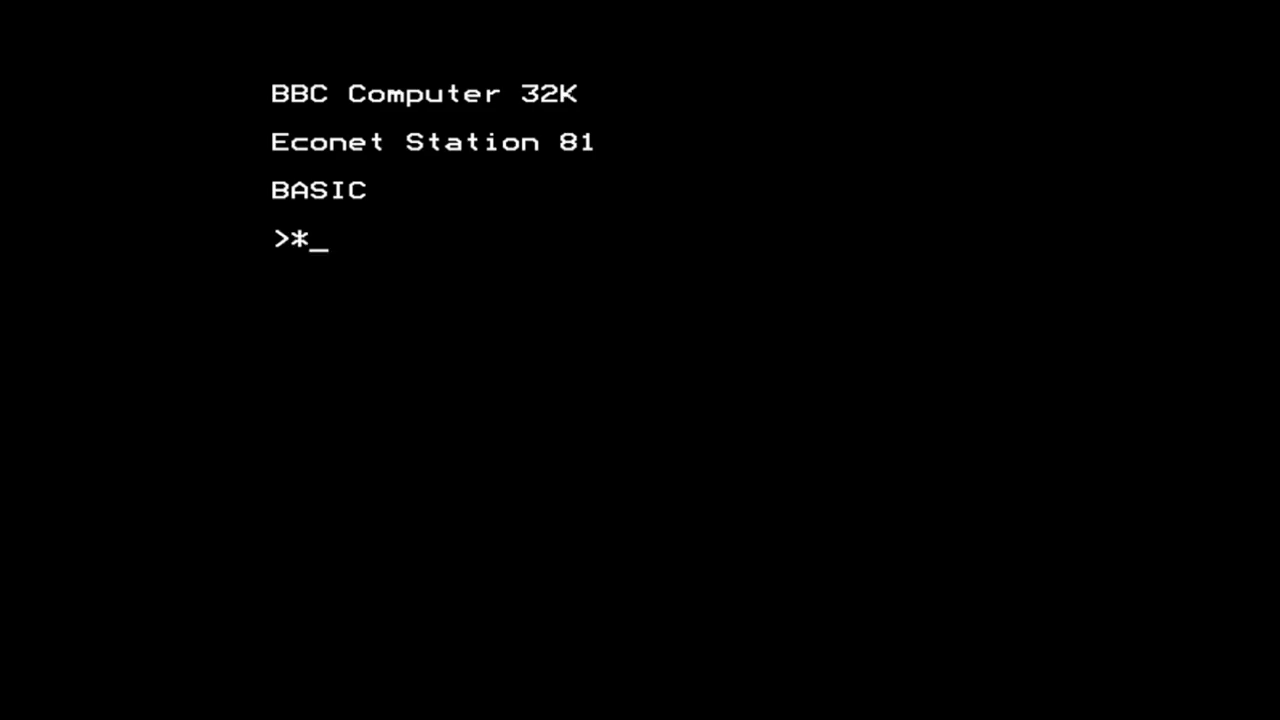
Log on to server 253 as RCF with a blank password, catalogue, and LOAD "HELLO"
text(I AM 253 RCF :)
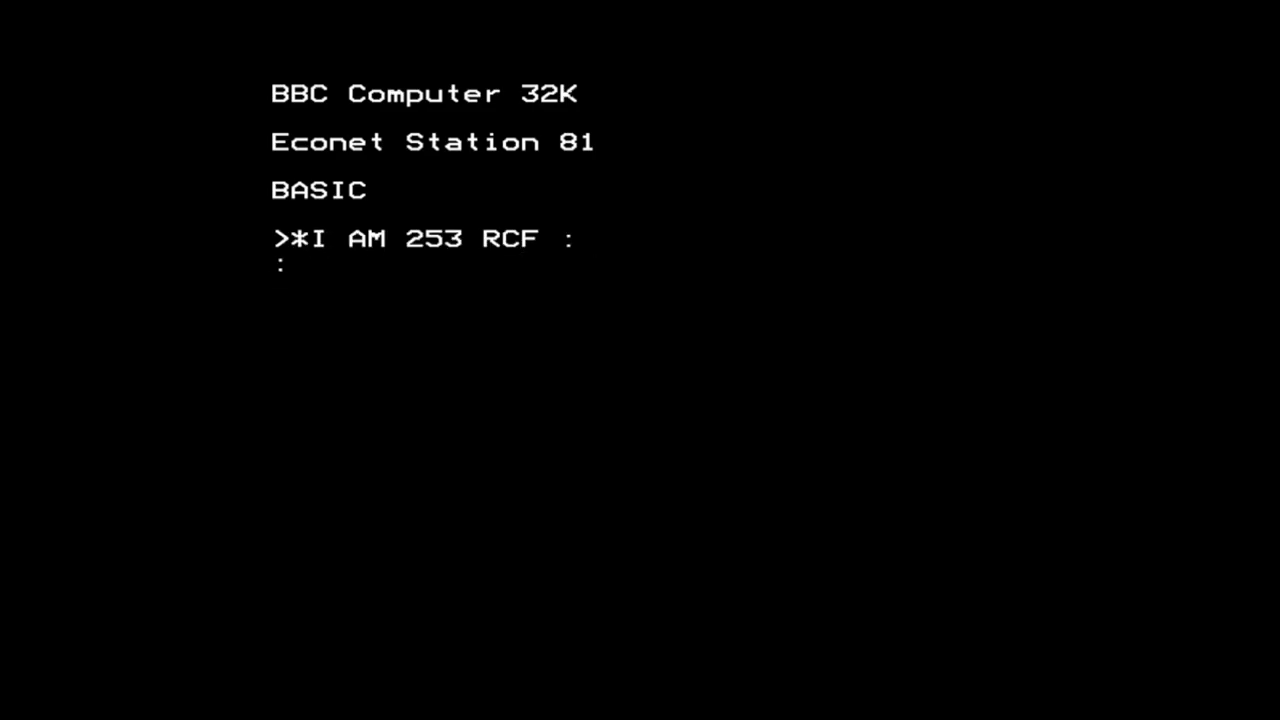
key(Return)
text(*.)
key(Return)
text(LOAD "HEL)
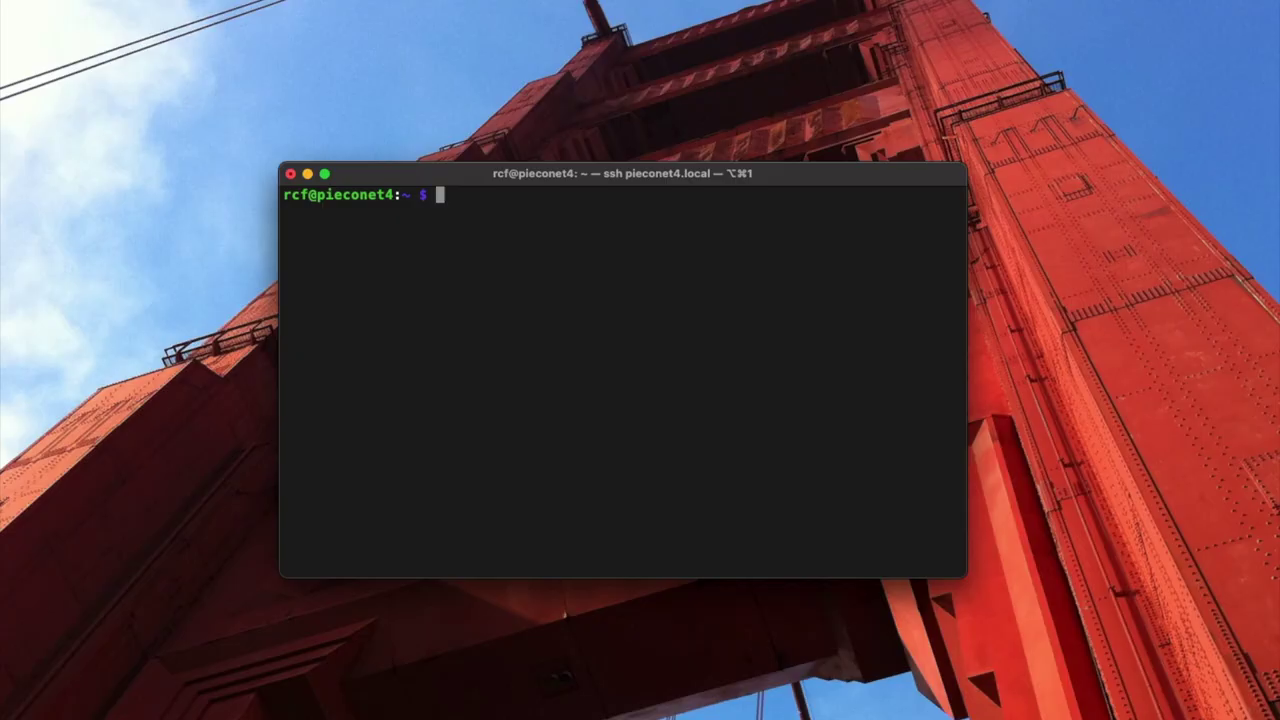
In the Pi shell, go to /etc/econet-gpio, list it, and print econet-hpbridge.cfg
text(cd /etc/ec)
key(Tab)
key(Return)
text(ls)
key(Return)
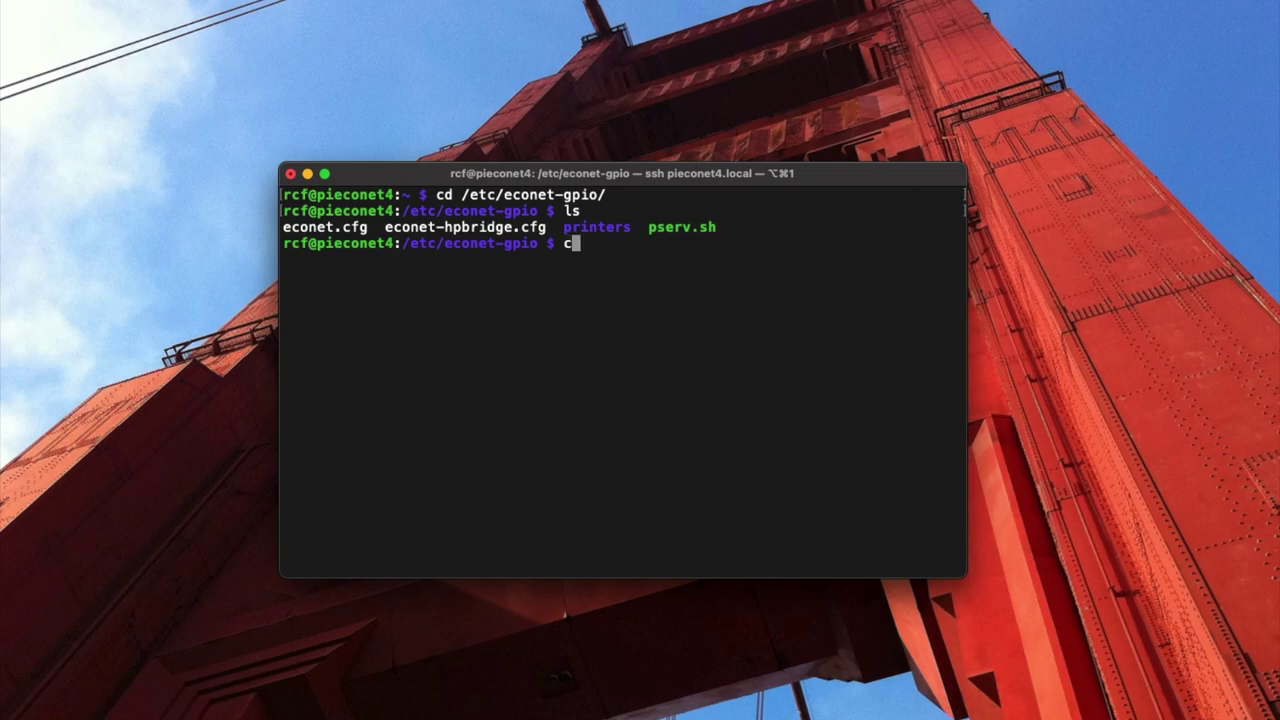
text(cat econet-hpbridge.cfg)
key(Return)
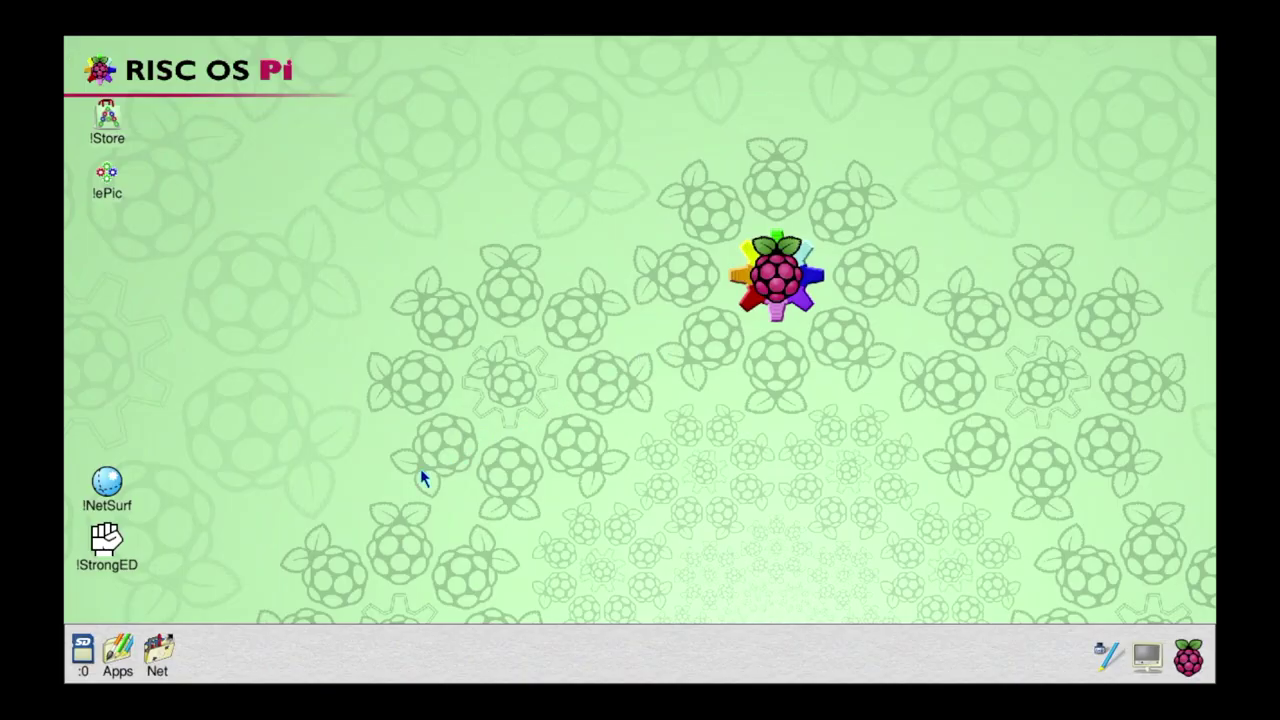
Log on to PiEconet4FS as rcf from the Net FS list, then view and run Hello
middle_click(155, 648)
click(168, 553)
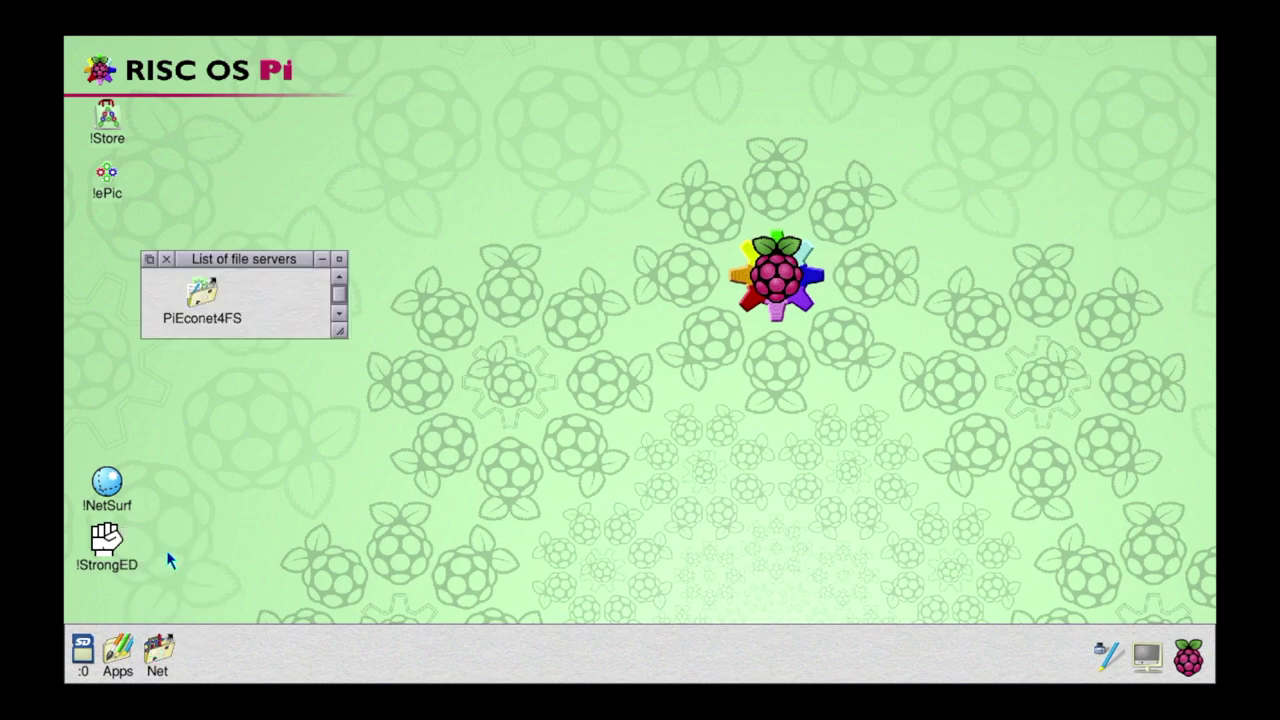
double_click(207, 290)
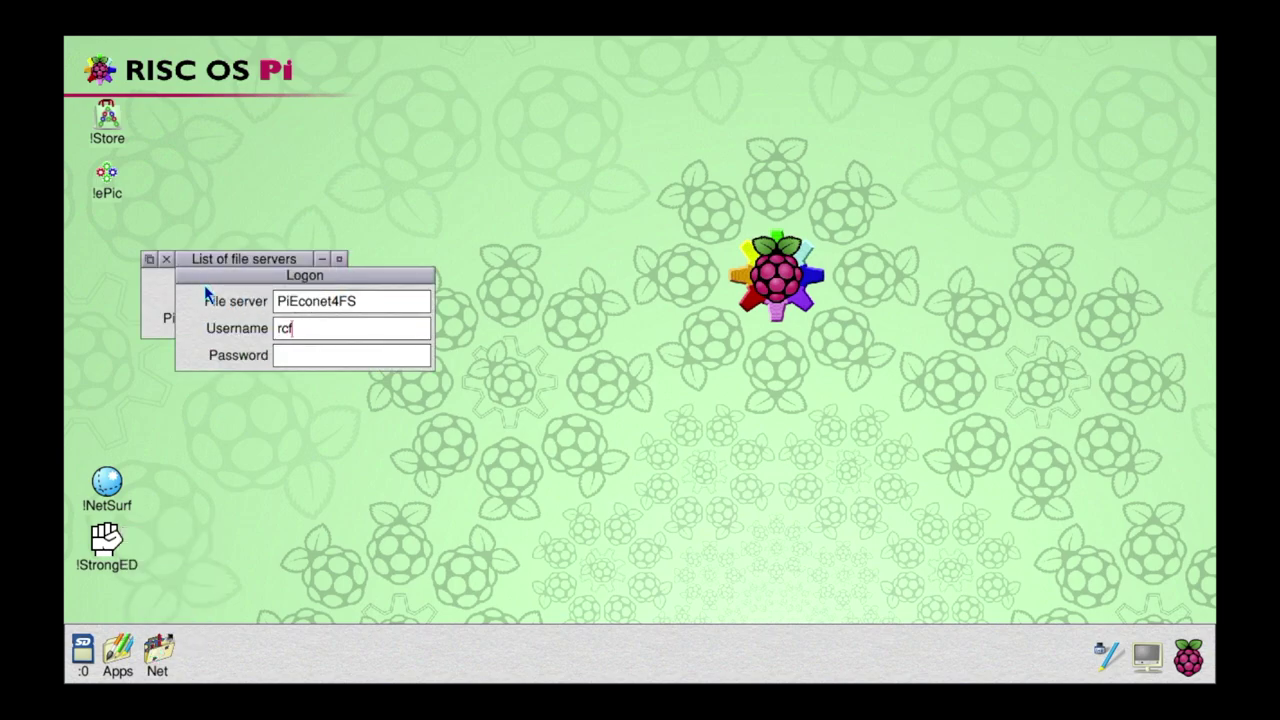
text(rcf)
key(Return)
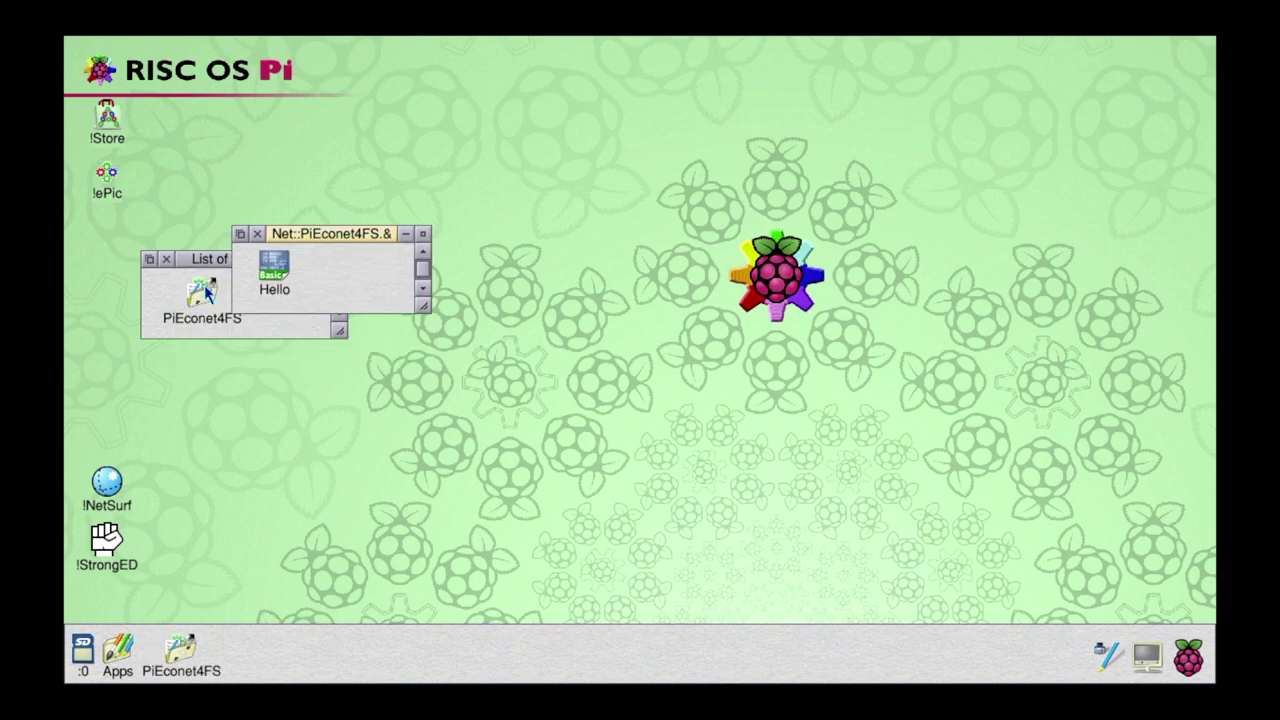
shift+double_click(273, 267)
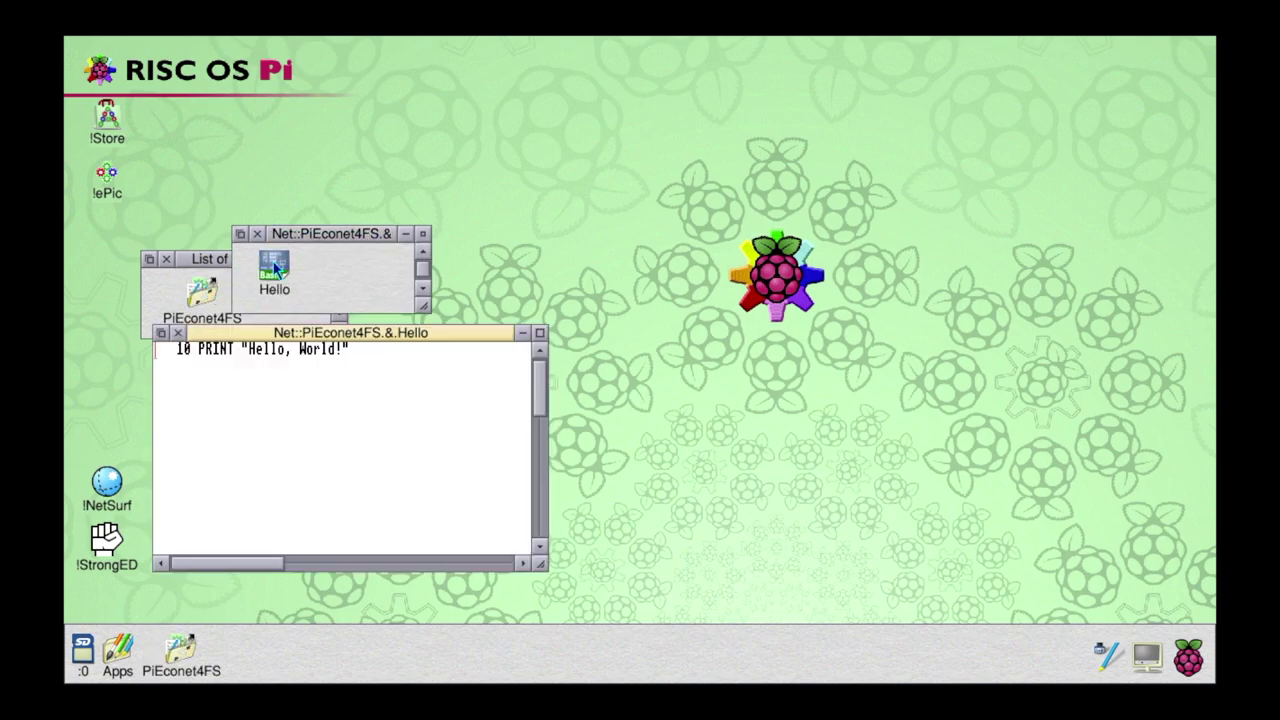
double_click(279, 267)
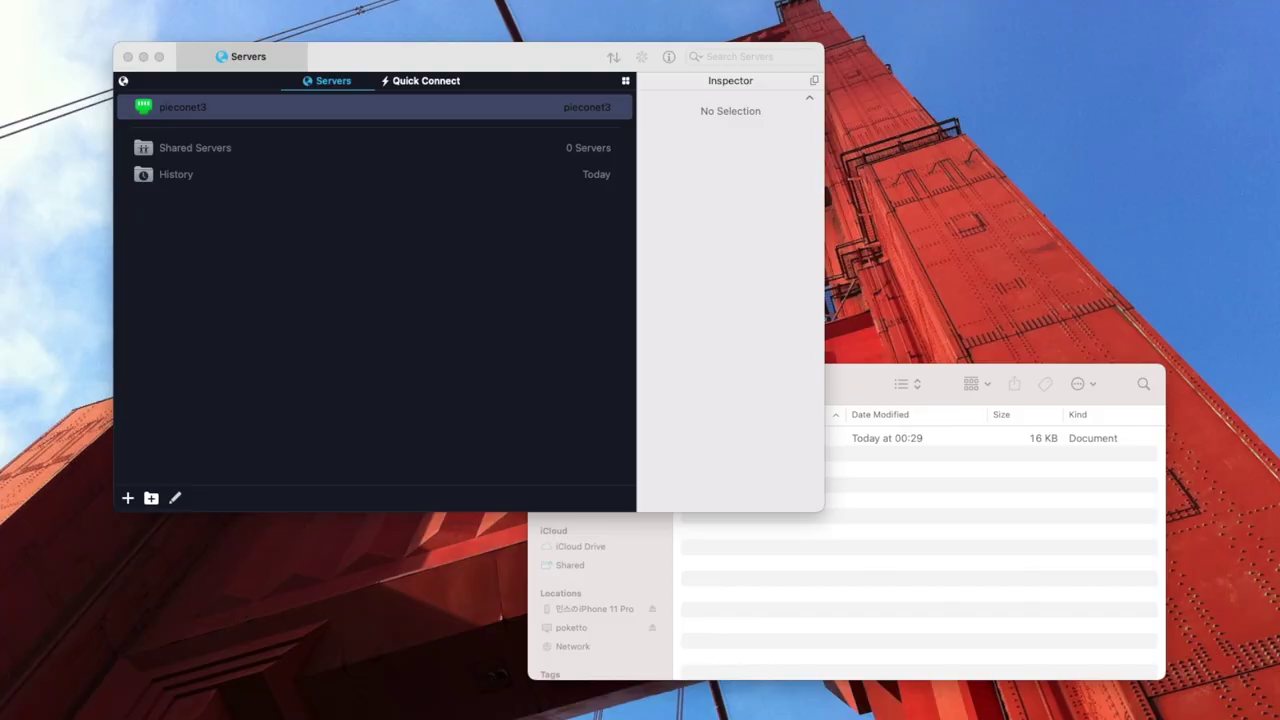
Connect to pieconet3, open the user's home folder, and upload COMAL100 from Finder
double_click(182, 103)
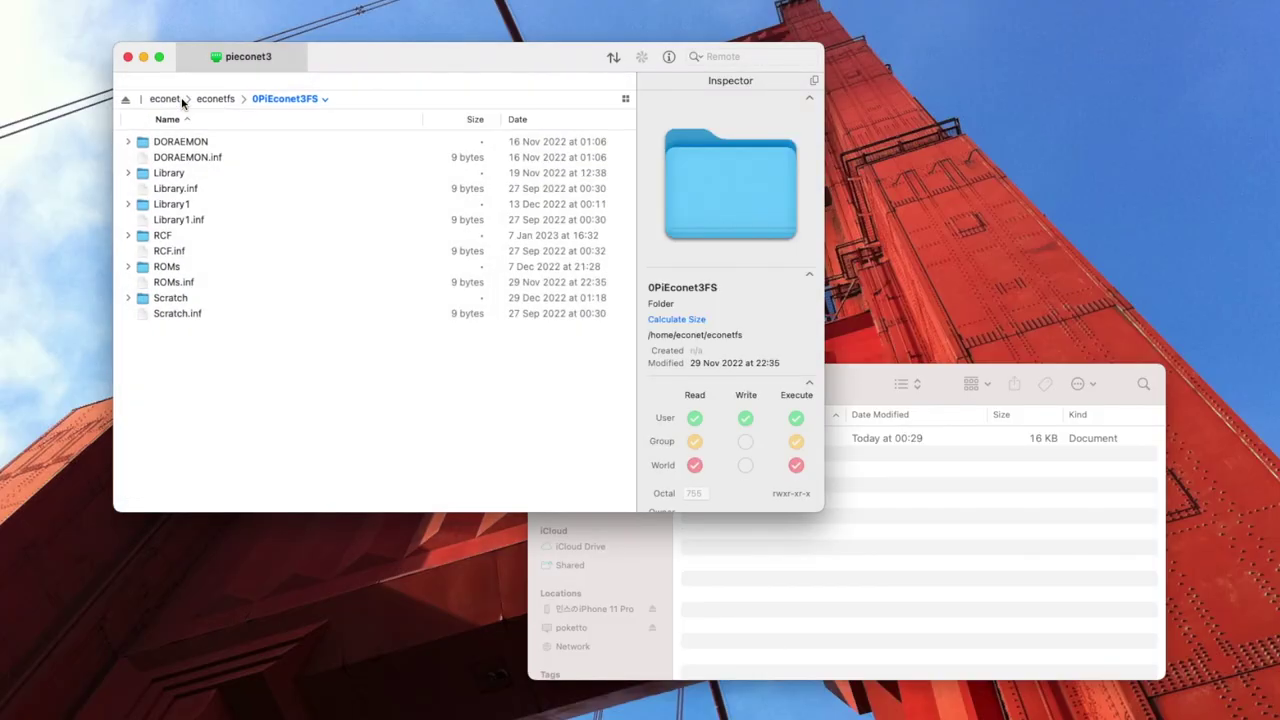
click(160, 240)
double_click(160, 240)
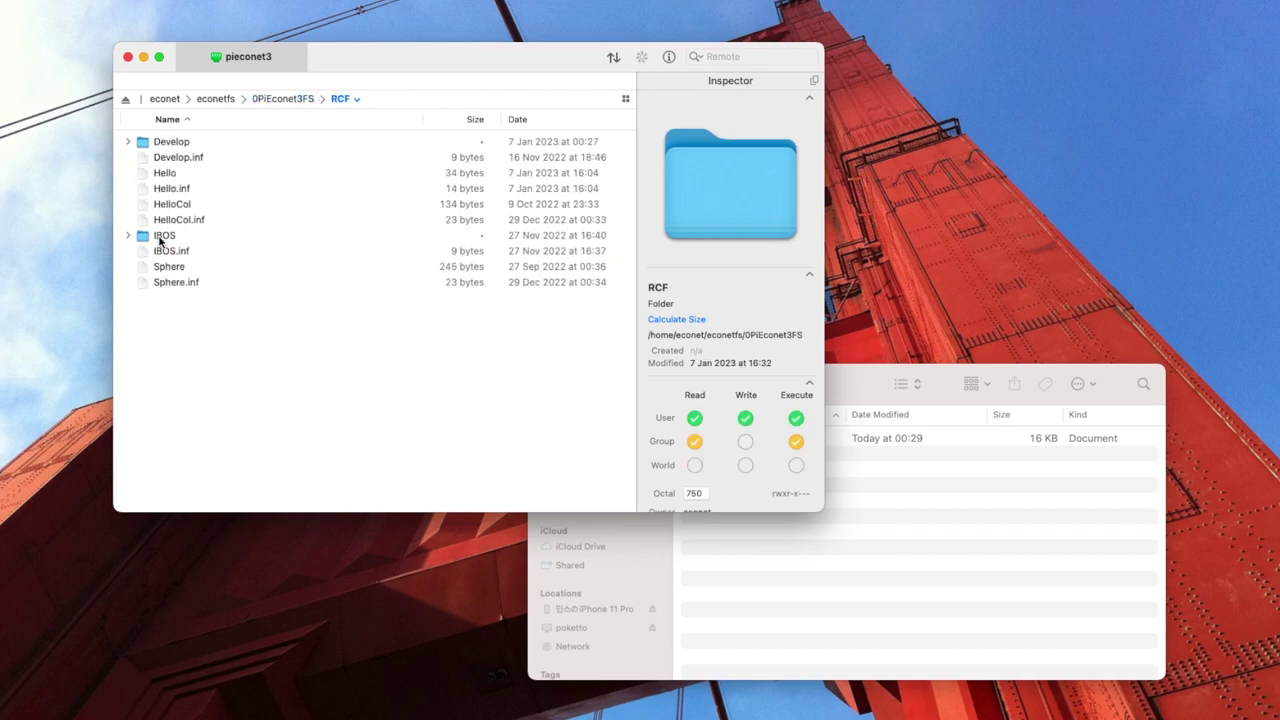
click(875, 600)
drag(710, 440, 296, 360)
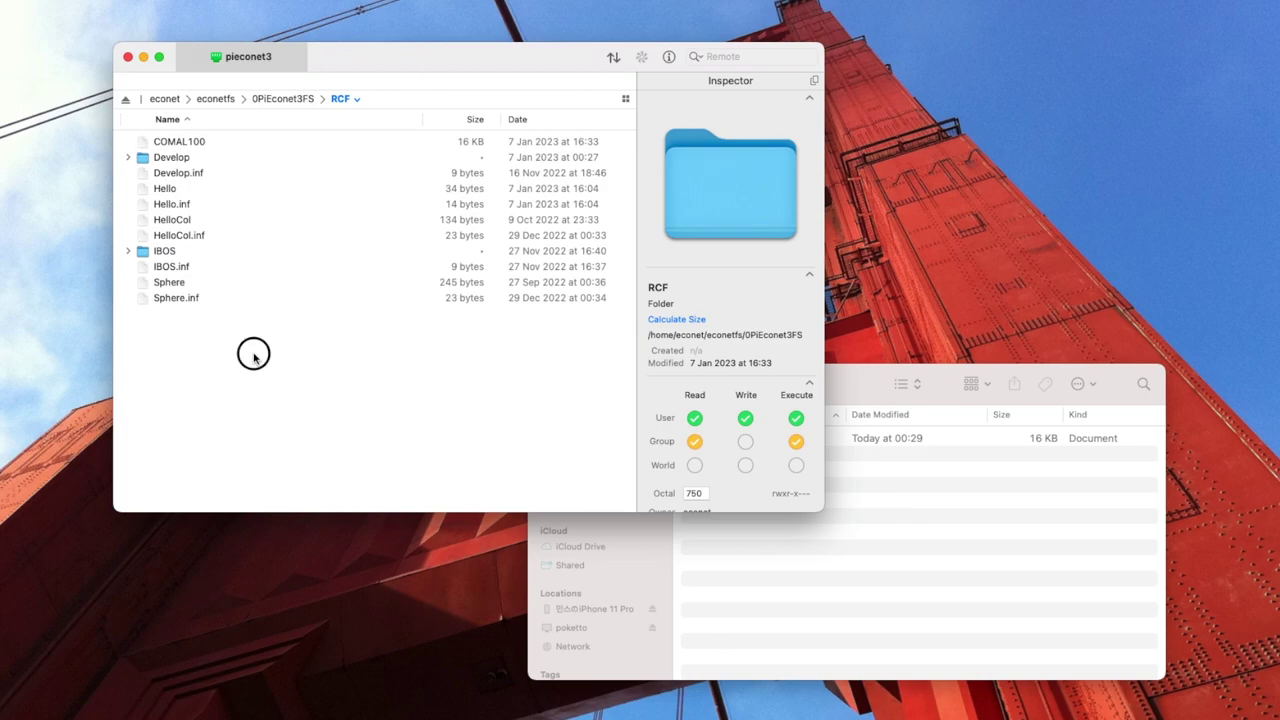
Edit Hello.inf in Transmit's editor and select its metadata line
right_click(166, 203)
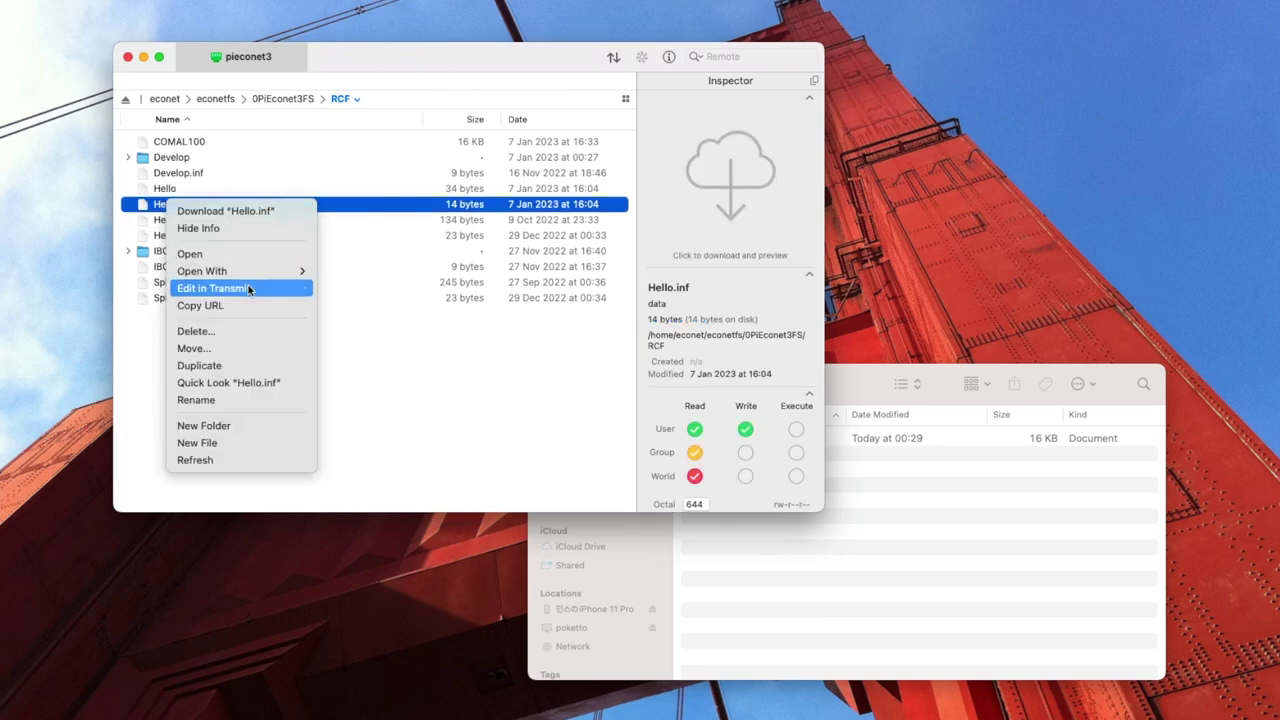
click(250, 288)
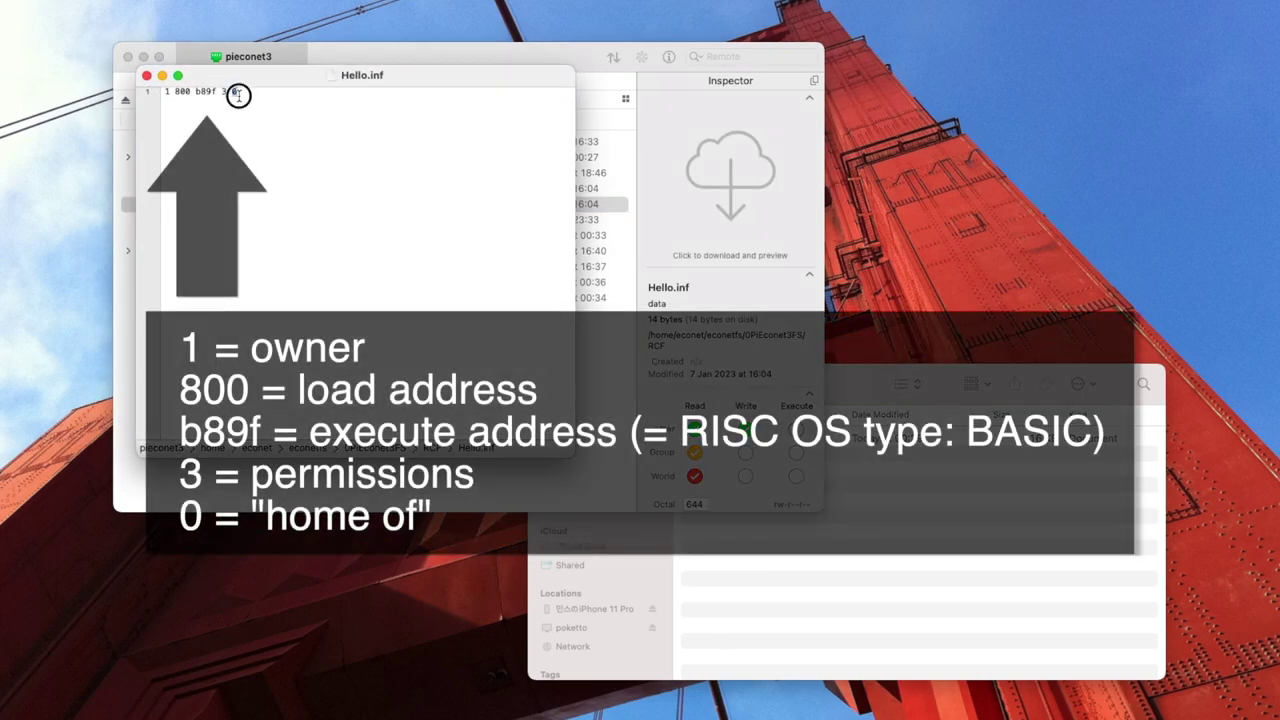
triple_click(238, 93)
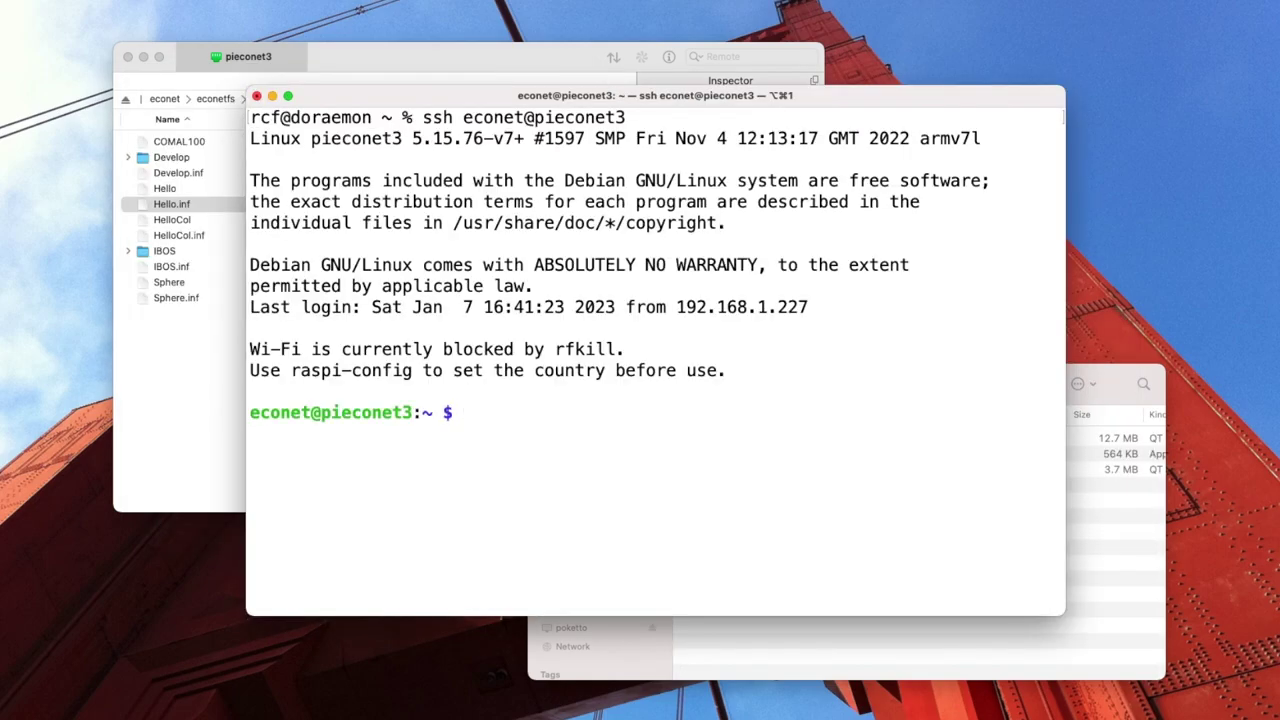
Archive econetfs into econetfs-20230107.tgz with tar and list it beside earlier econetfs backups
text(tar czvf econetf)
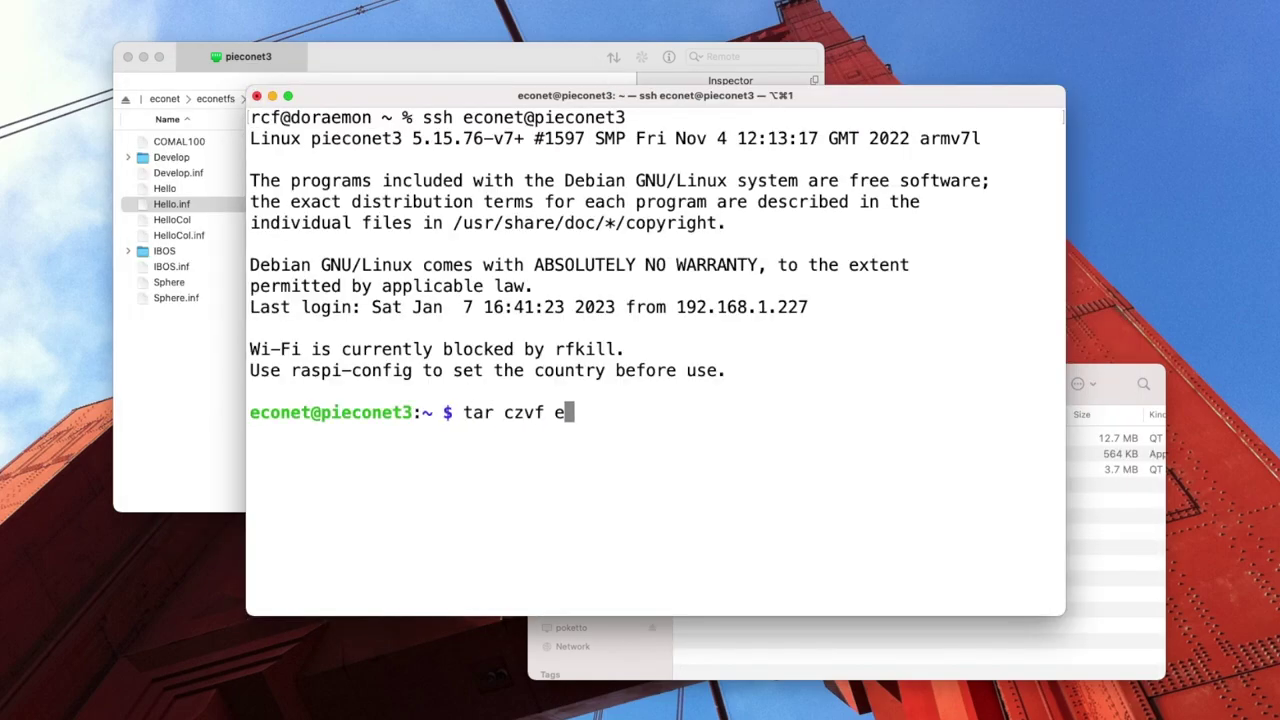
text(s-20230107.tgz)
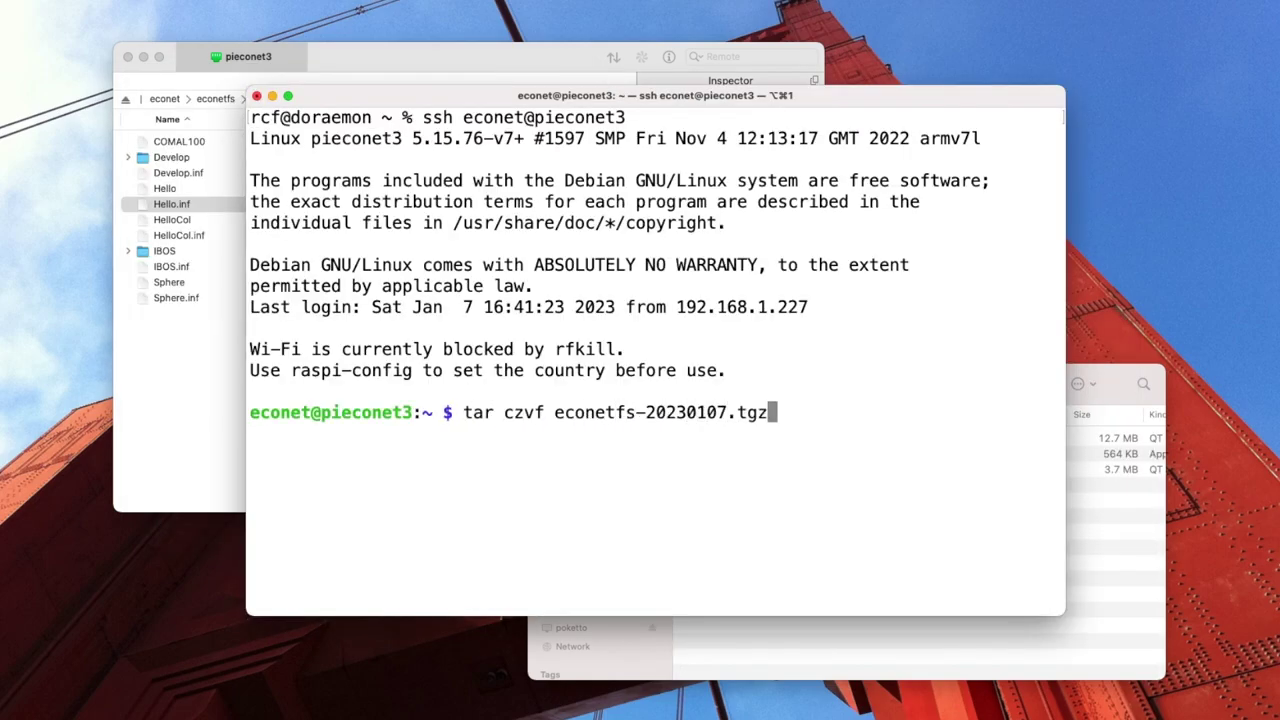
text( econetfs)
key(Return)
text(ls -ltrh )
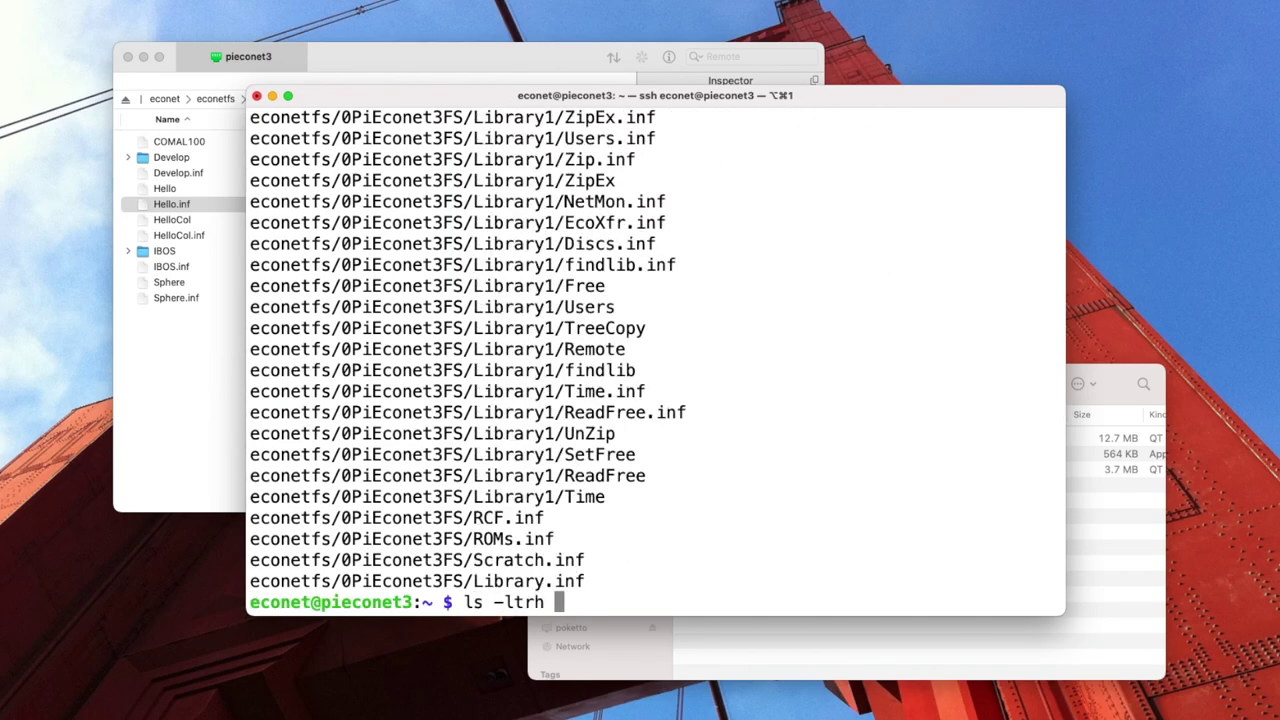
text(econetfs-*tgz)
key(Return)
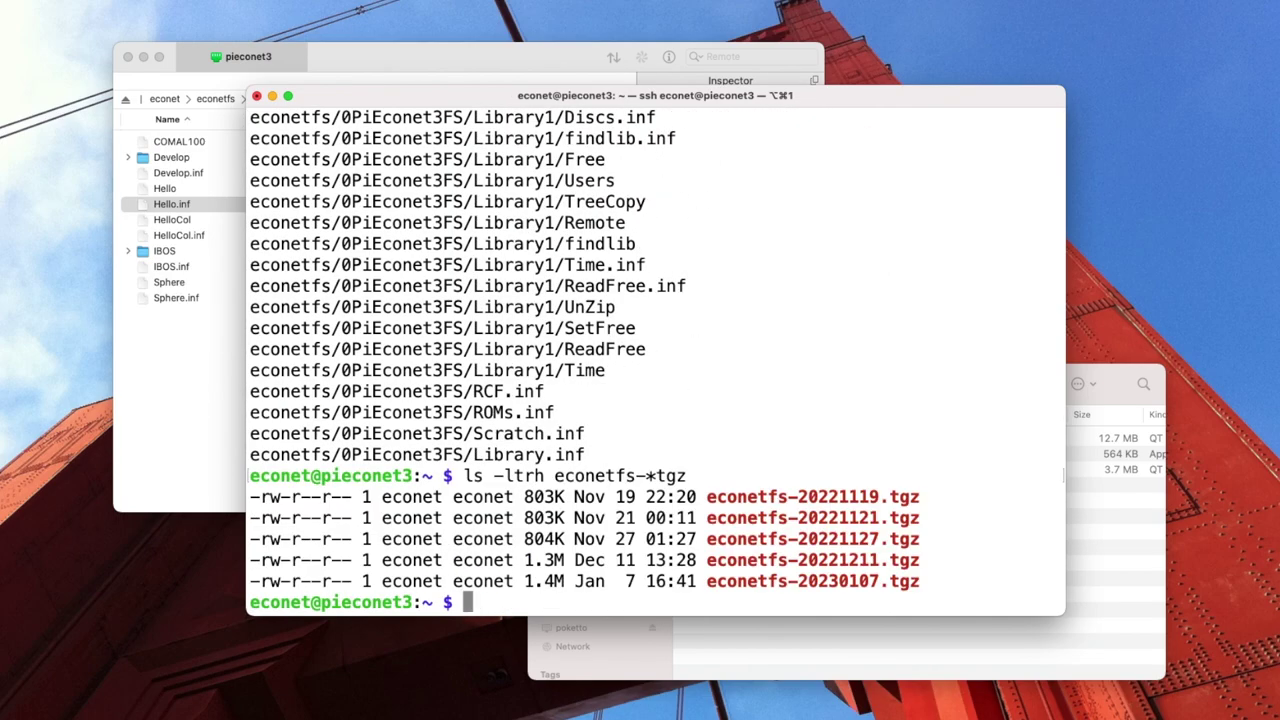